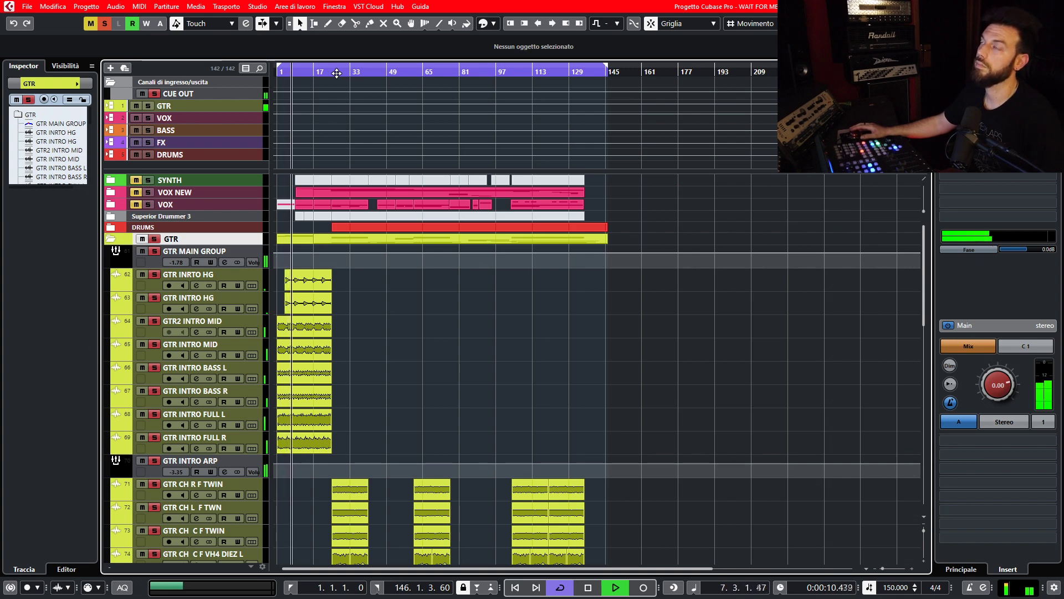
Audition the guitar tracks from bar 27 and from about bar 43, examining the chorus, pad and clean parts.
left_click(337, 73)
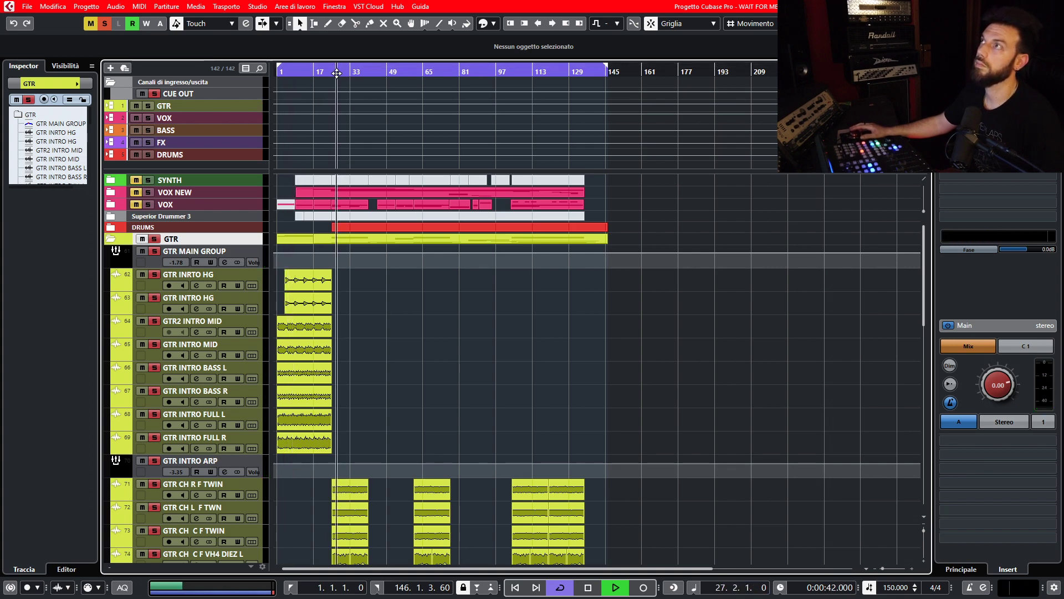
scroll(378, 291, "down", 4)
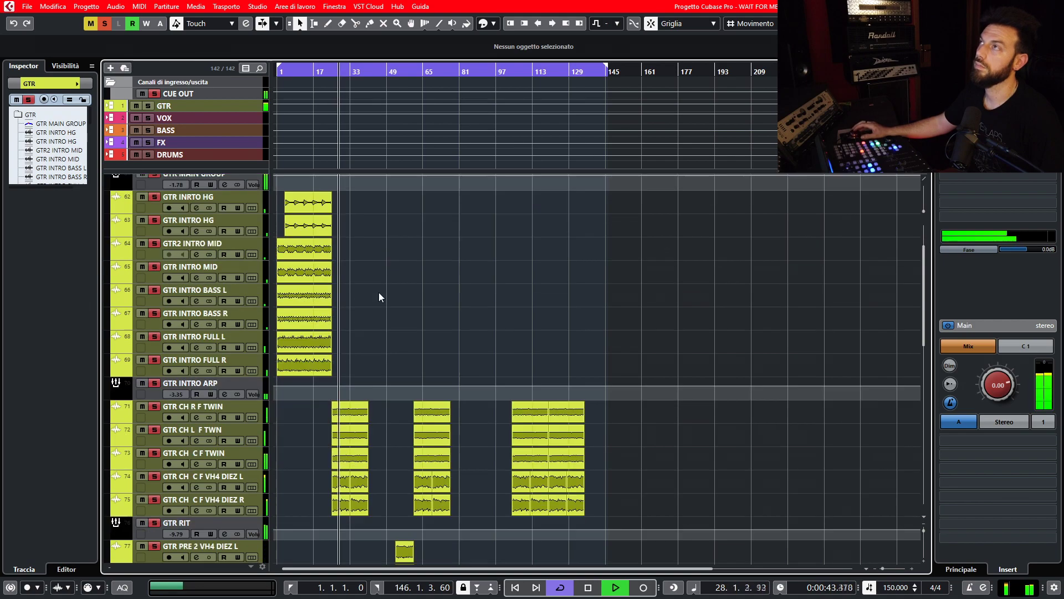
scroll(376, 292, "down", 13)
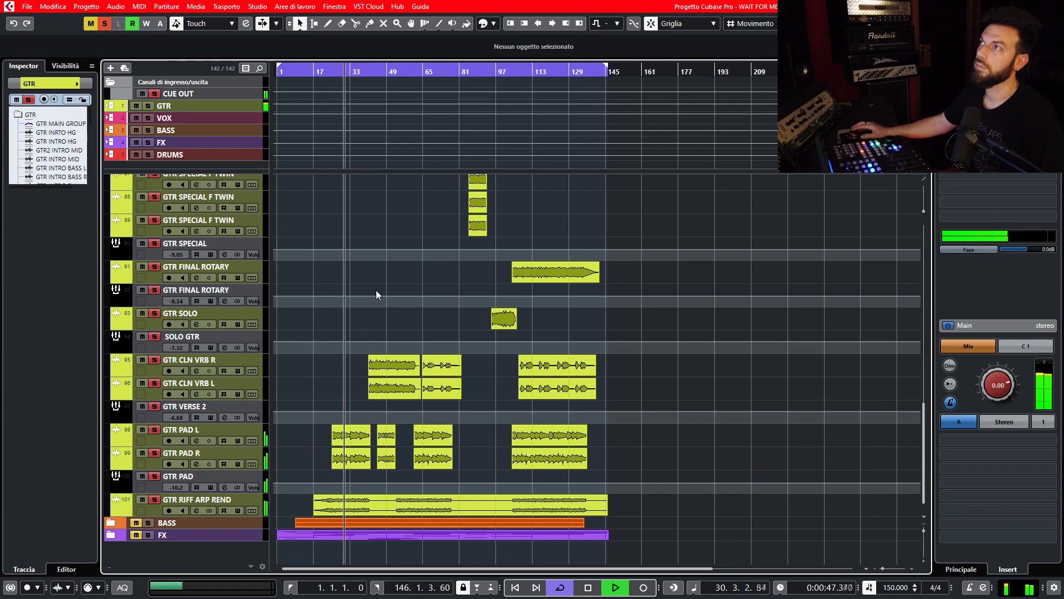
scroll(305, 408, "up", 2)
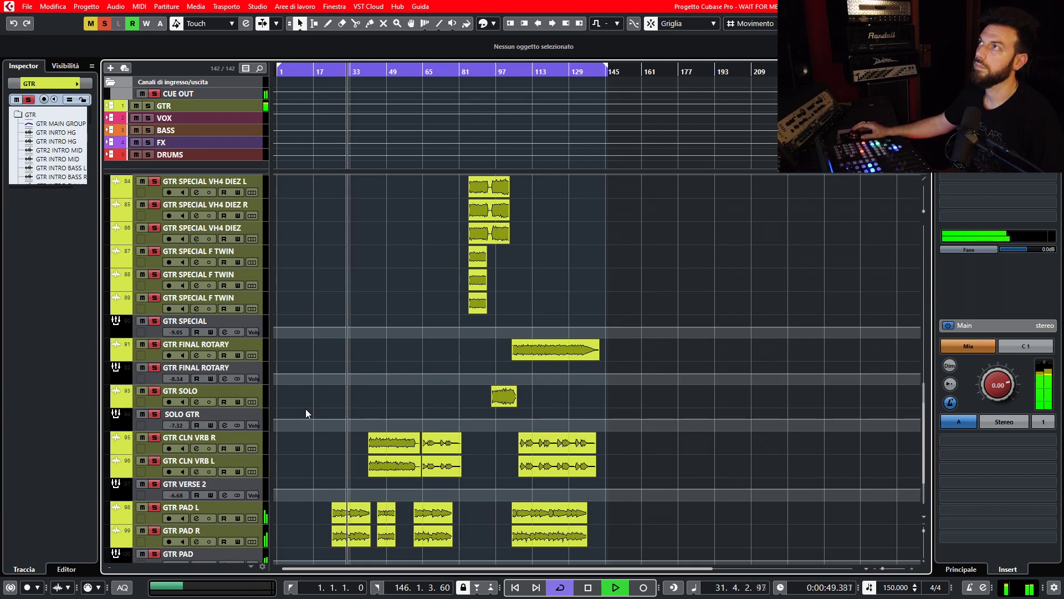
left_click(374, 70)
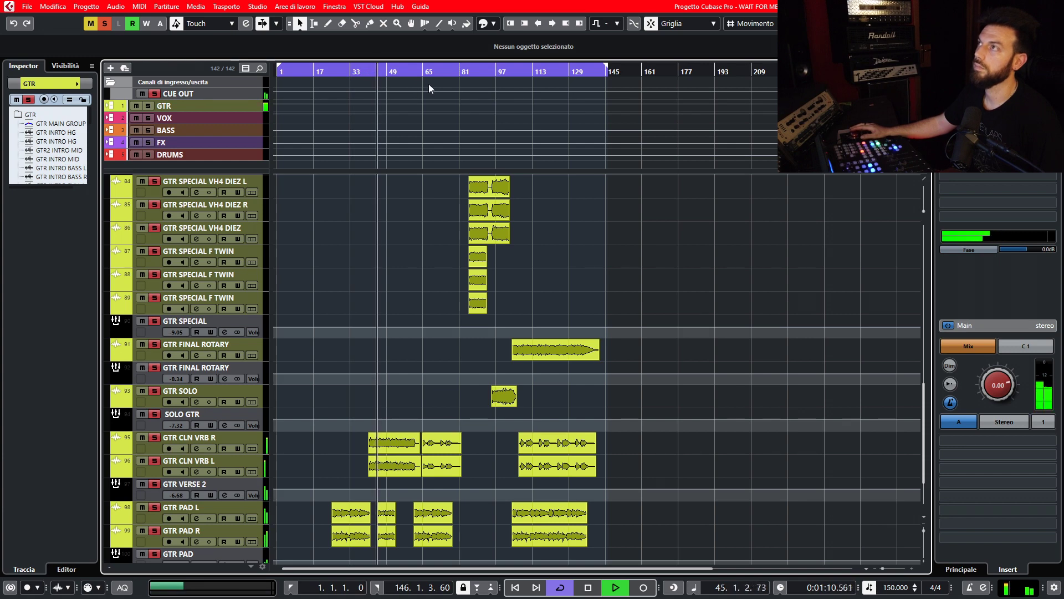
scroll(430, 221, "up", 10)
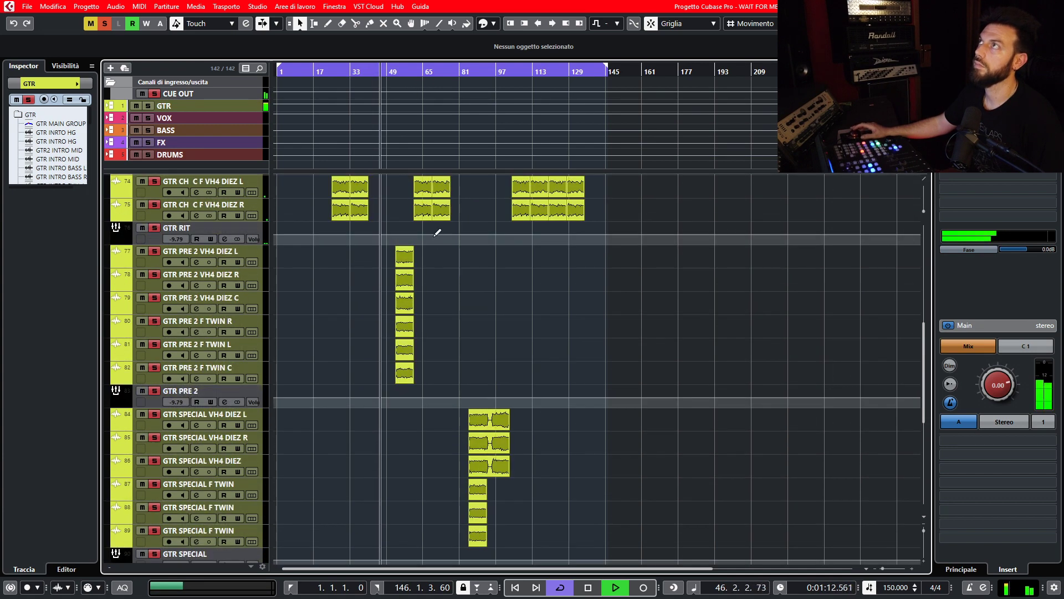
scroll(437, 233, "up", 3)
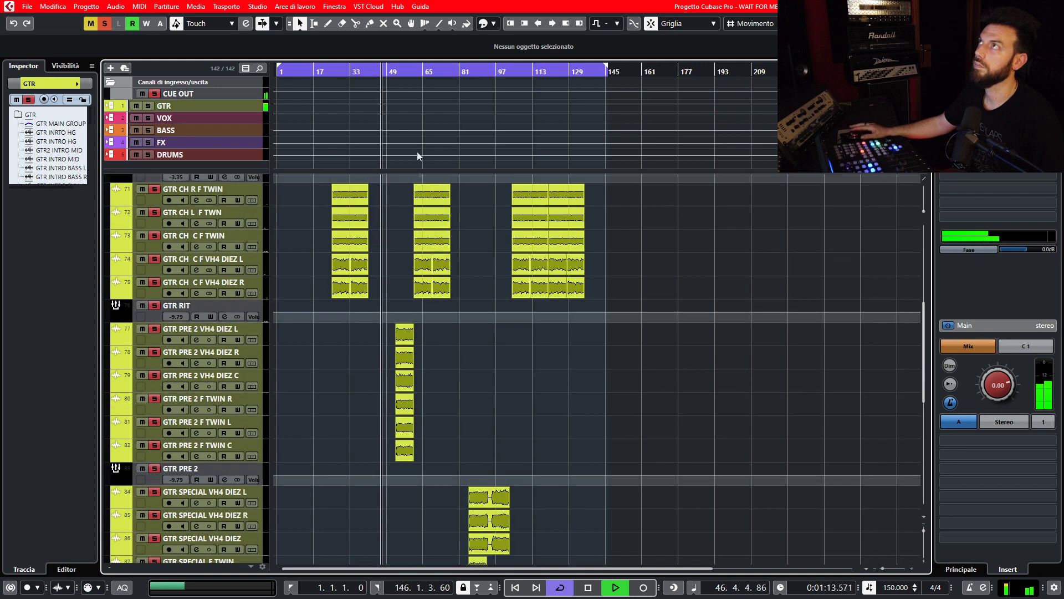
Audition the GTR PRE 2 guitars from about bar 54 and the second chorus guitars from about bar 64.
left_click(400, 71)
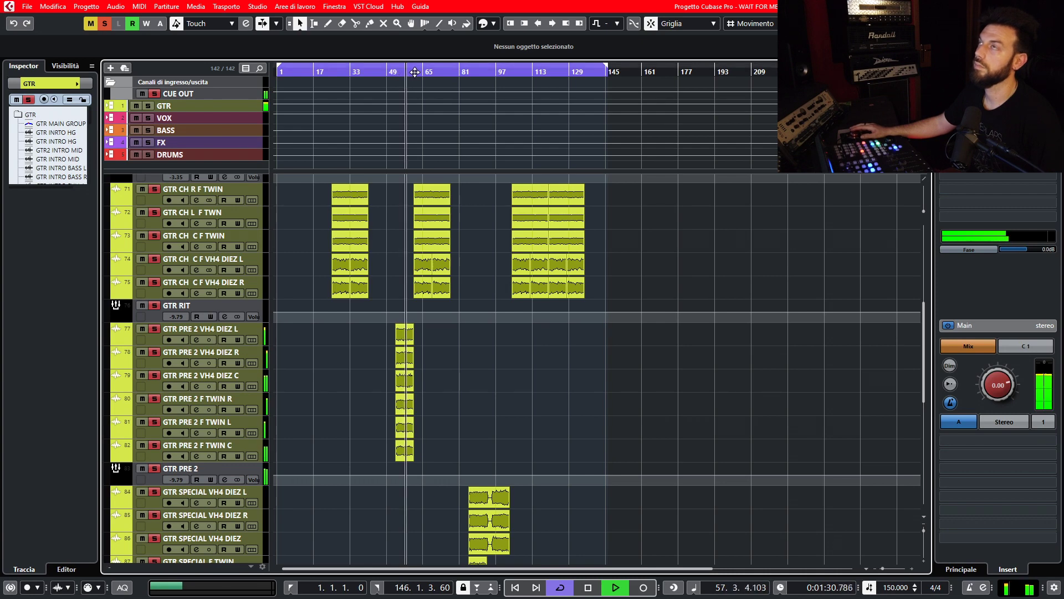
left_click(420, 70)
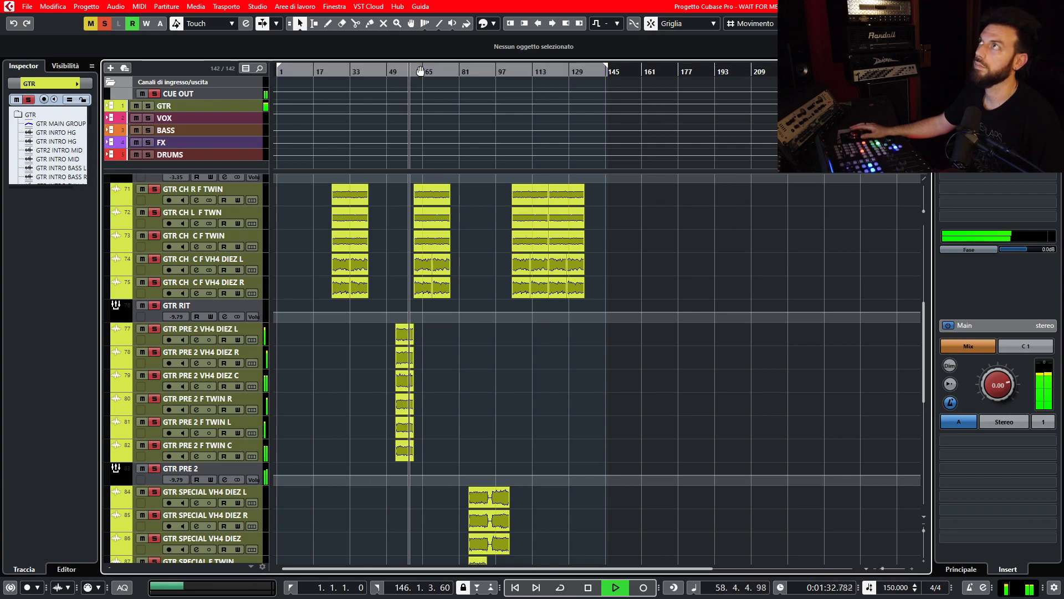
left_click(422, 69)
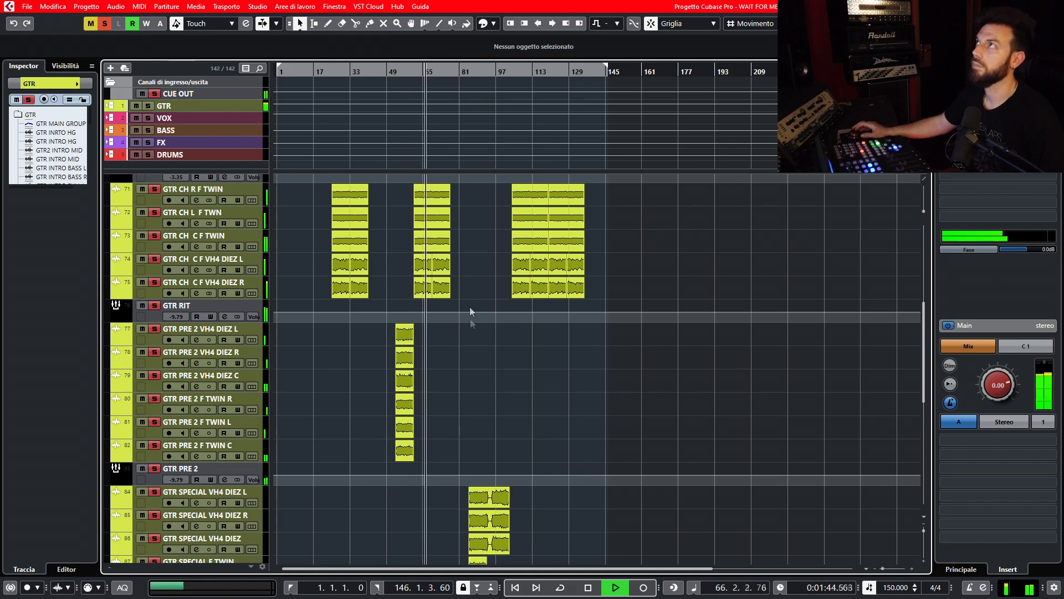
scroll(457, 338, "down", 3)
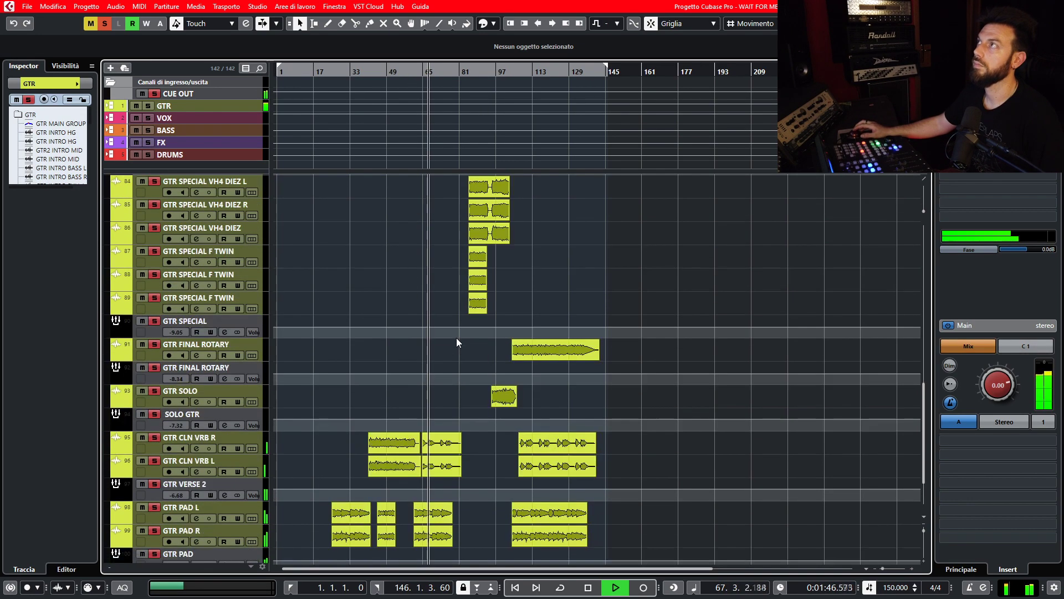
Audition the special and solo guitar parts from about bar 97 into the final chorus, and stop playback.
left_click(496, 70)
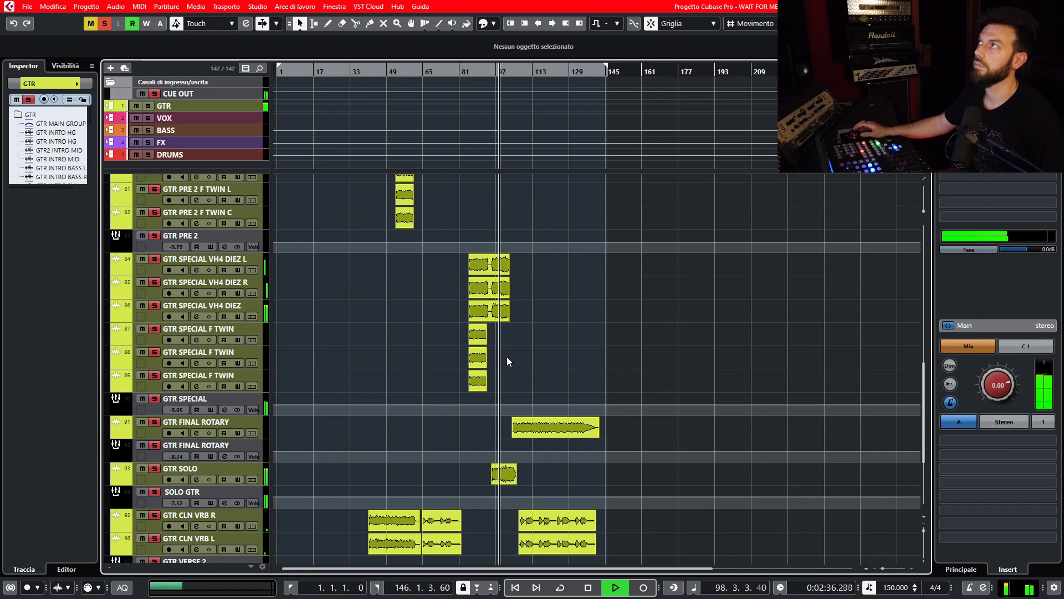
scroll(507, 357, "up", 2)
scroll(512, 347, "down", 3)
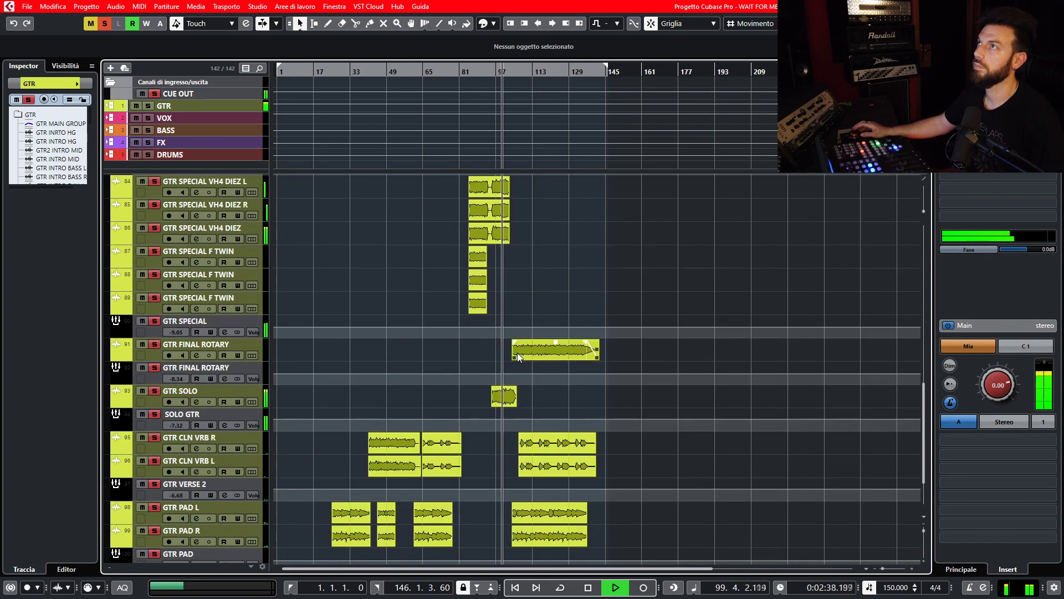
scroll(517, 353, "up", 3)
scroll(514, 349, "down", 2)
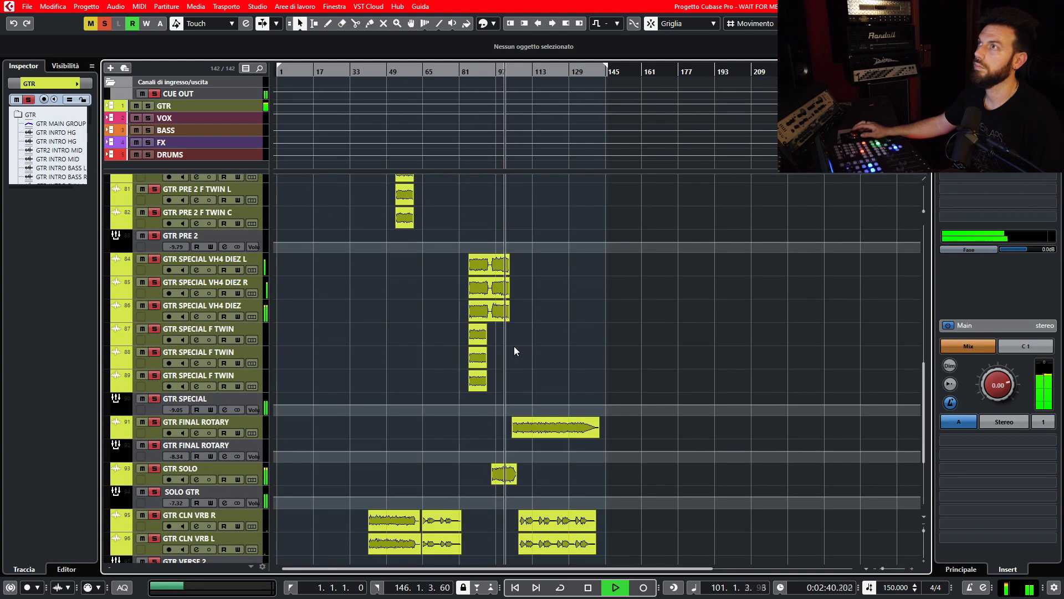
scroll(540, 347, "up", 3)
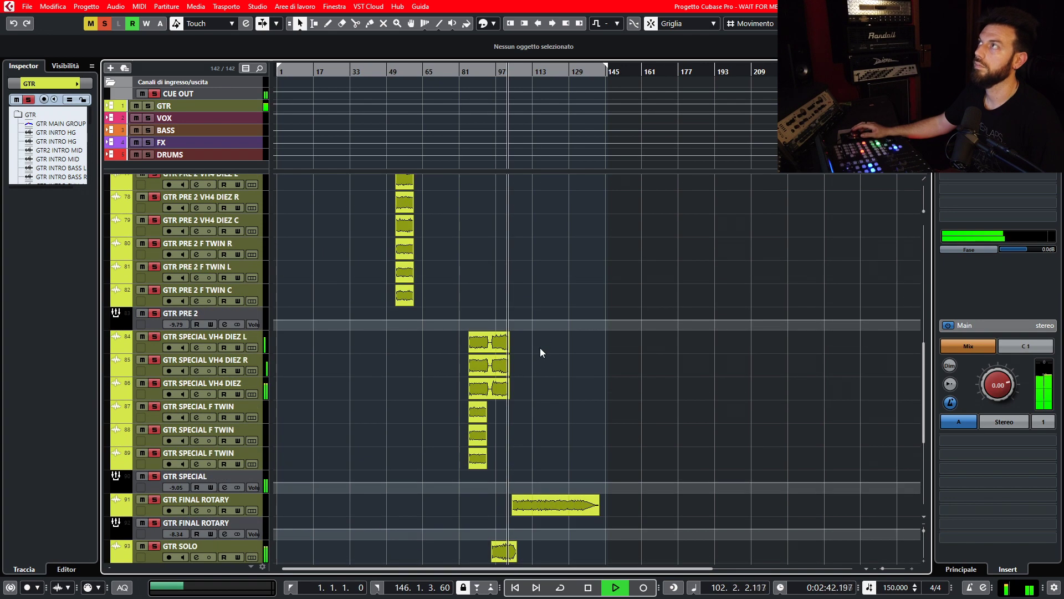
scroll(534, 374, "up", 1)
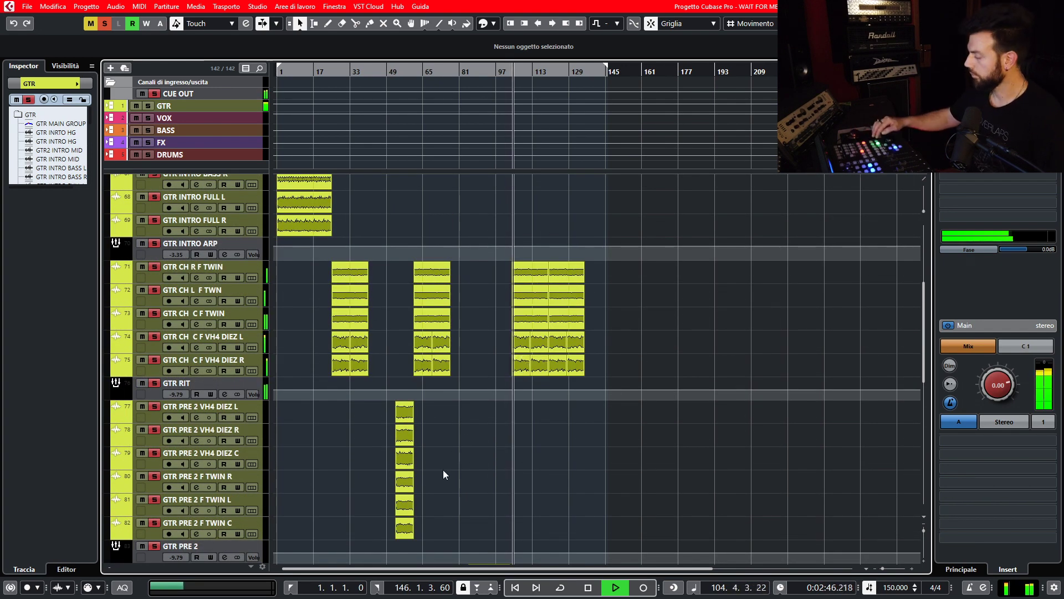
key("space")
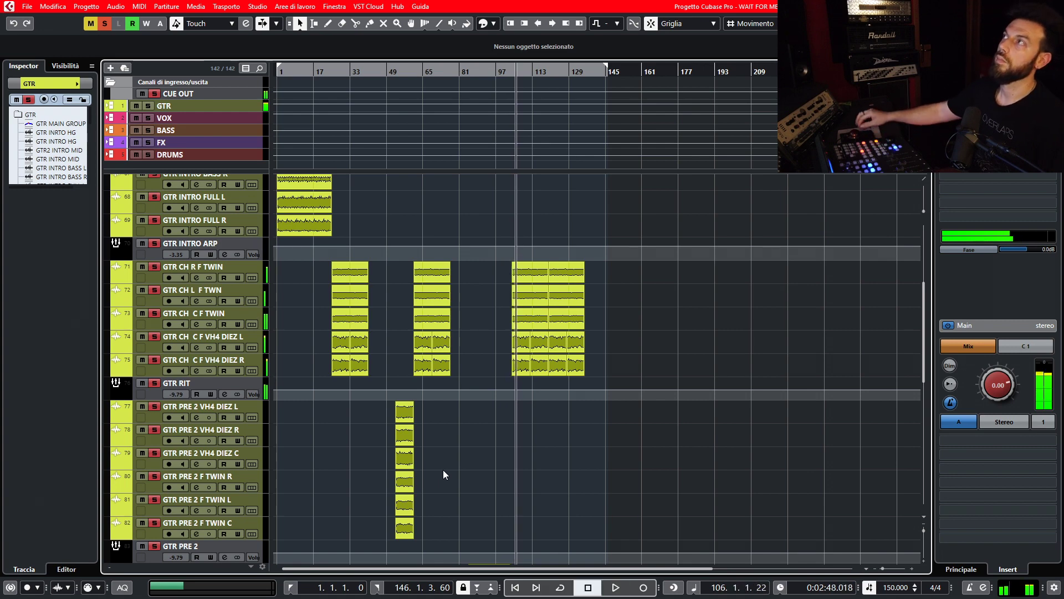
Review the guitar group channels from GTR INTRO ARP downwards and select GTR MAIN GROUP.
scroll(332, 444, "up", 3)
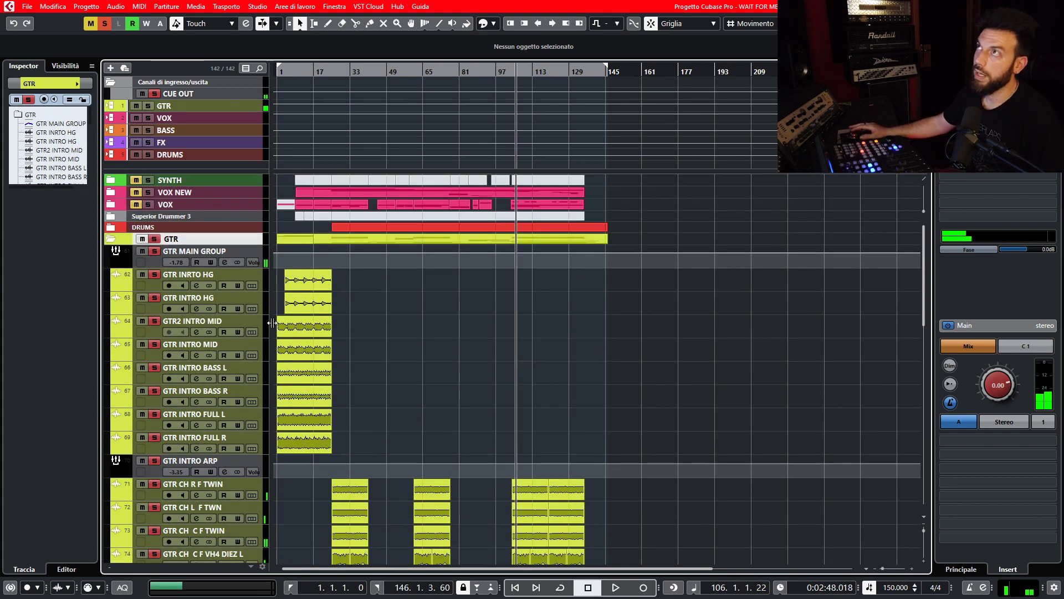
left_click(261, 459)
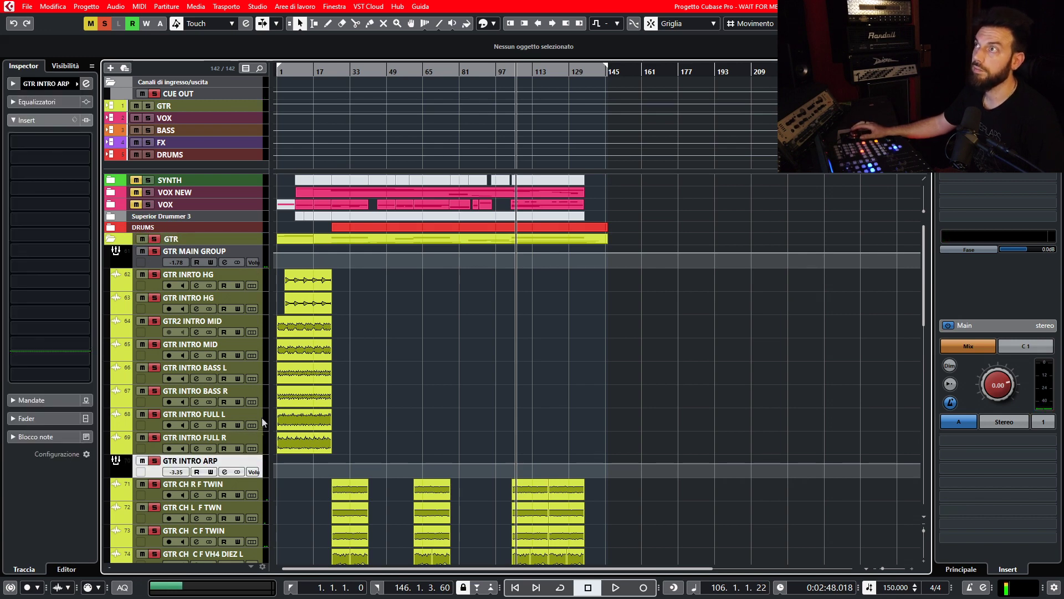
scroll(285, 445, "down", 6)
scroll(285, 445, "down", 2)
scroll(281, 440, "up", 8)
left_click(252, 255)
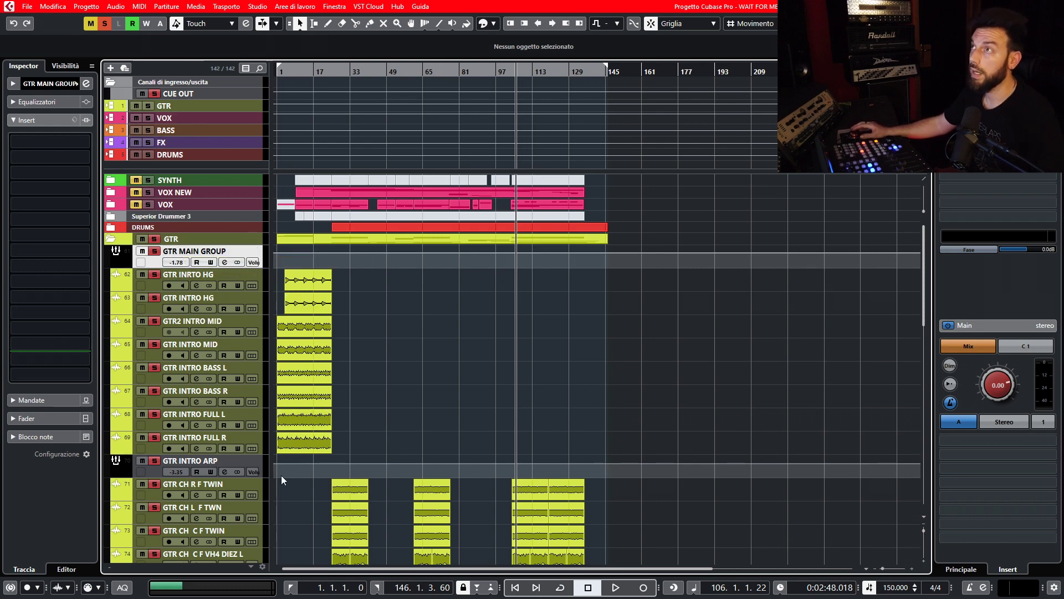
Return to the project start and load UAD Vertigo VSM-3 in the first insert slot of GTR INTRO ARP.
left_click(258, 463)
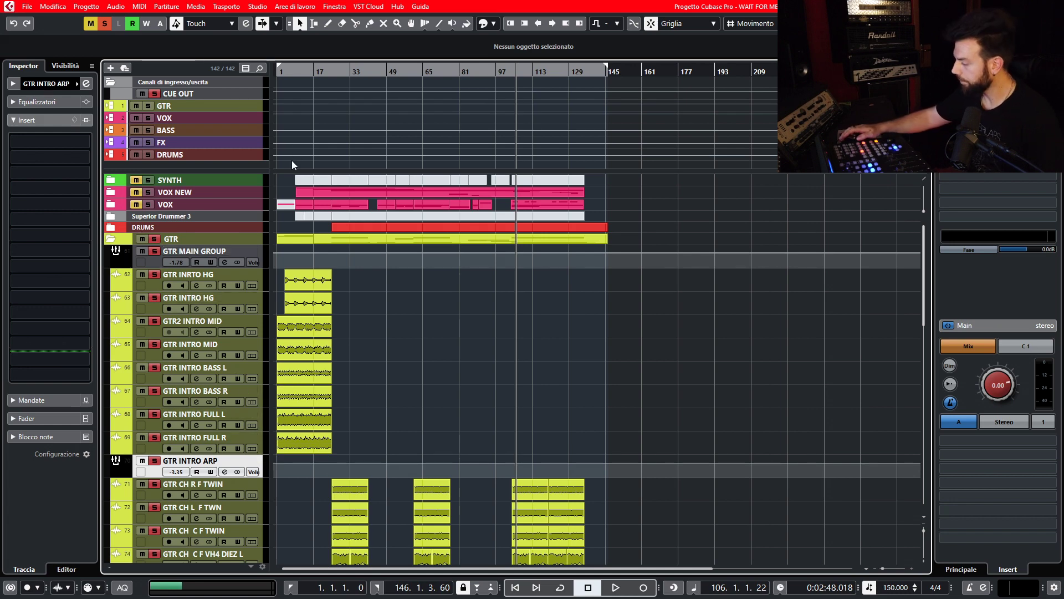
key("Home")
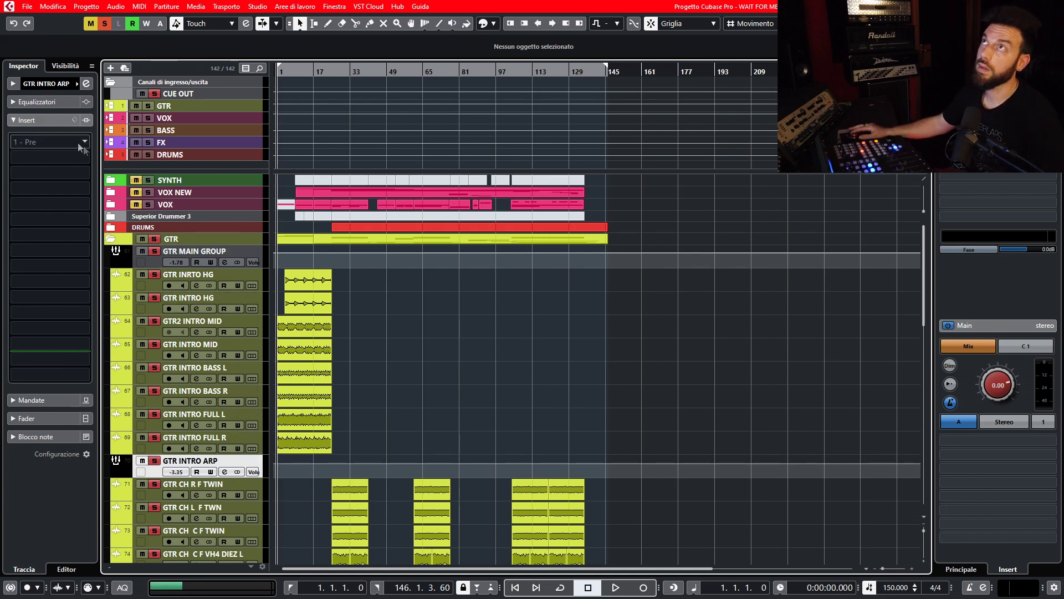
left_click(82, 143)
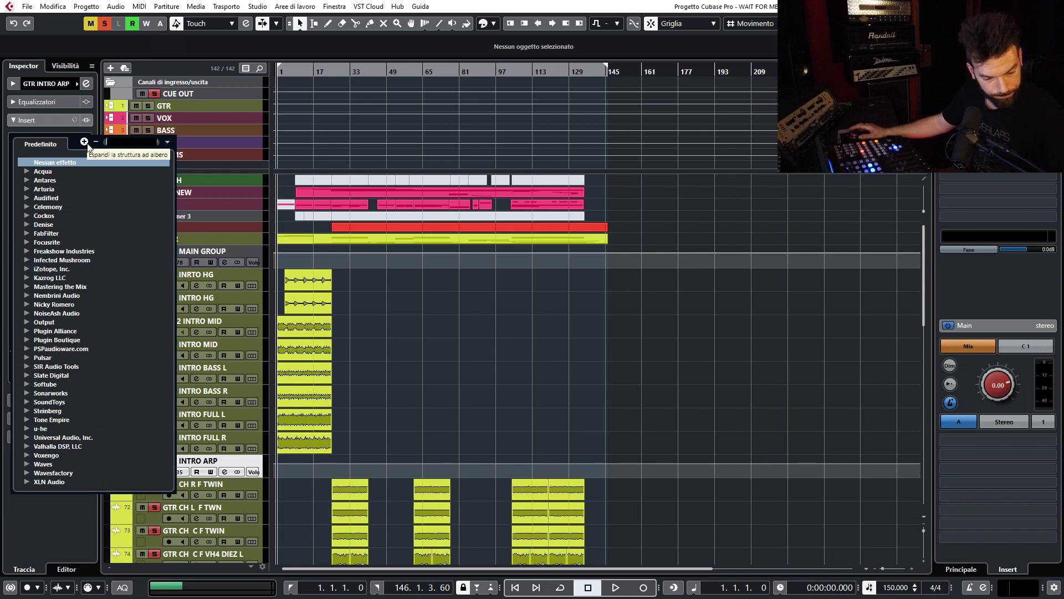
type("VERTI")
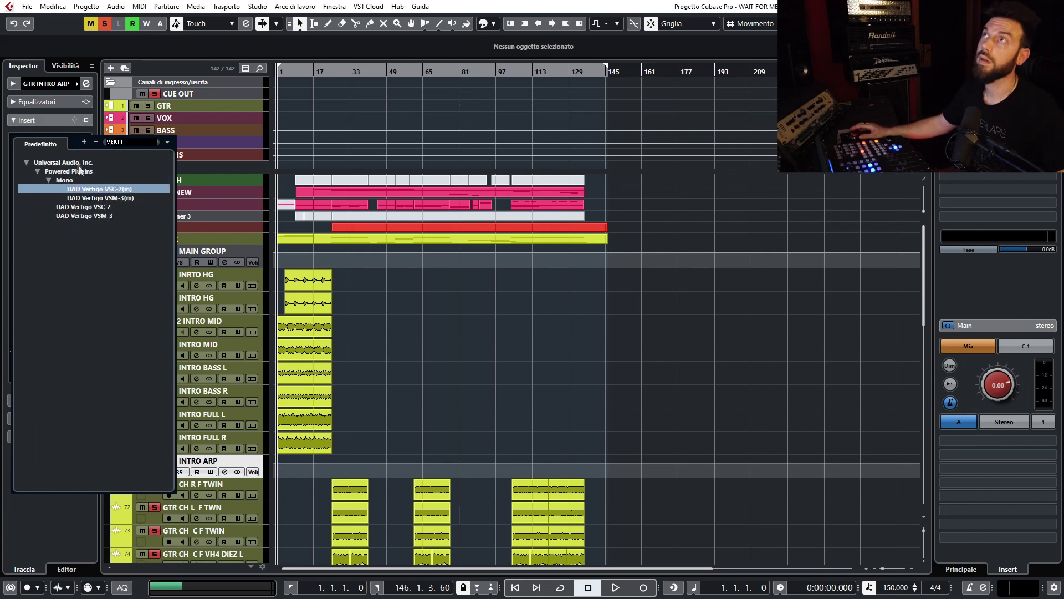
left_click(88, 216)
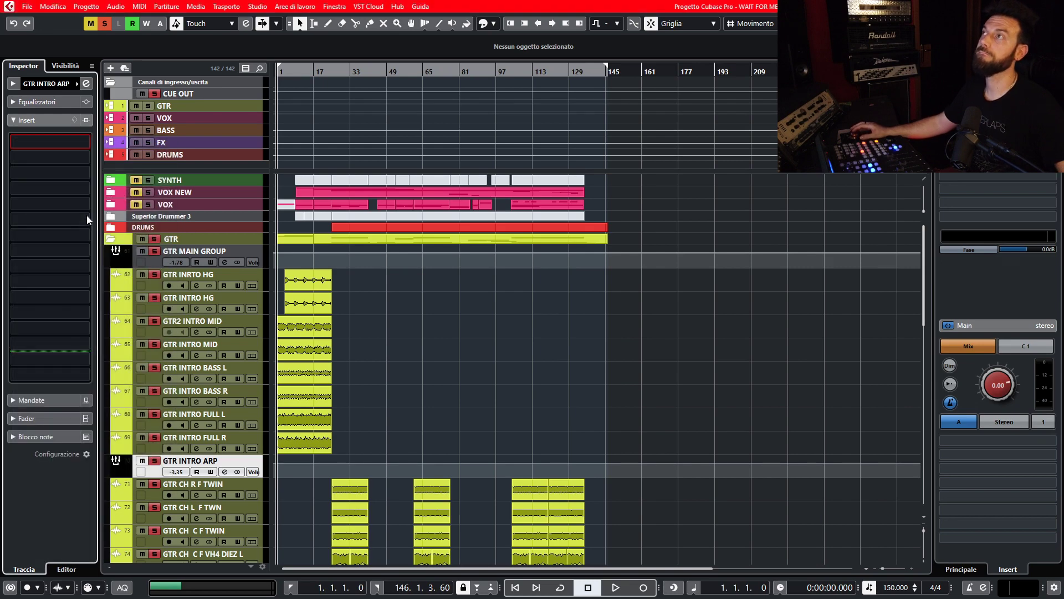
left_click_drag(455, 218, 358, 242)
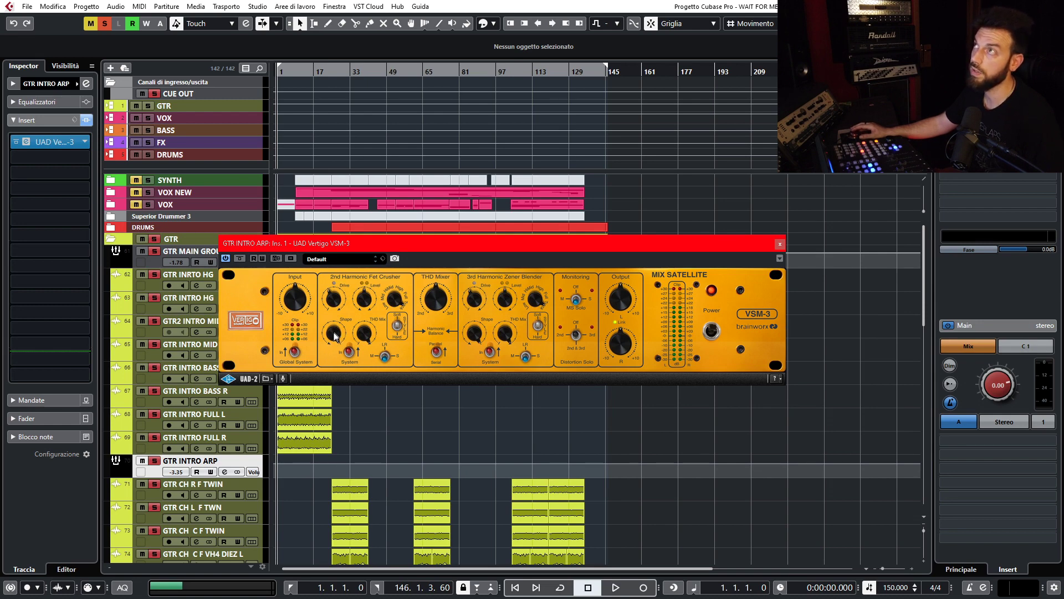
Try the toggle switch beside the THD Mix knob in the 2nd Harmonic Fet Crusher section.
mouse_move(334, 333)
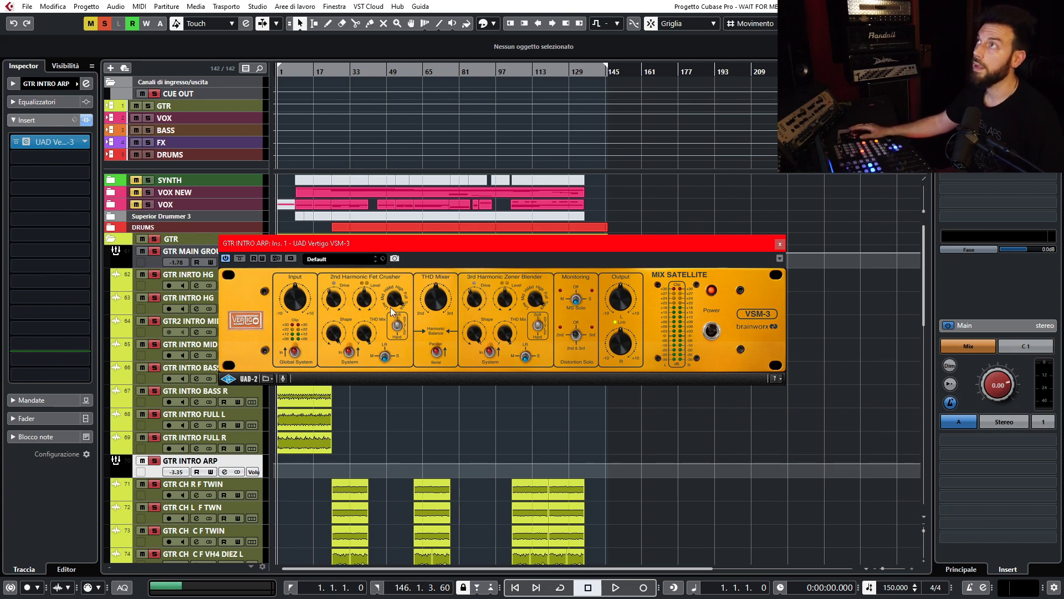
left_click_drag(398, 327, 400, 332)
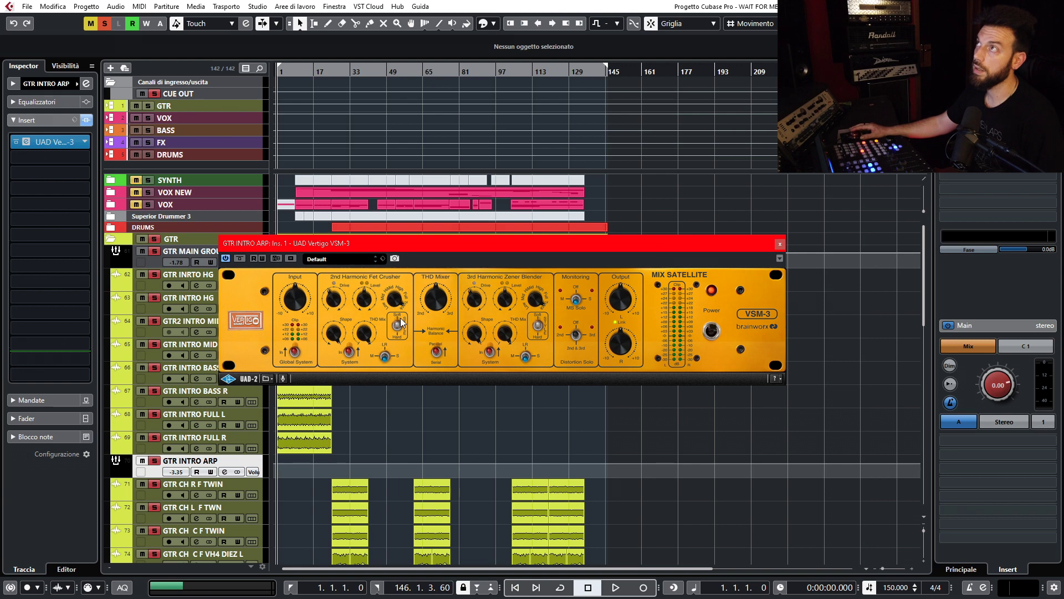
left_click(401, 327)
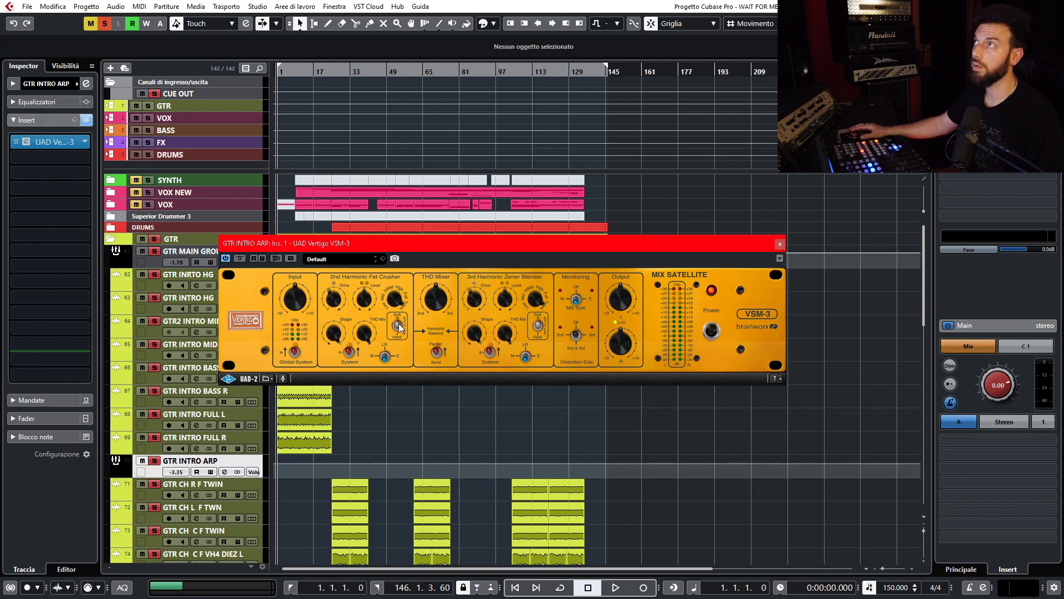
mouse_move(401, 327)
left_mouse_down()
mouse_move(404, 337)
mouse_move(400, 325)
left_mouse_up()
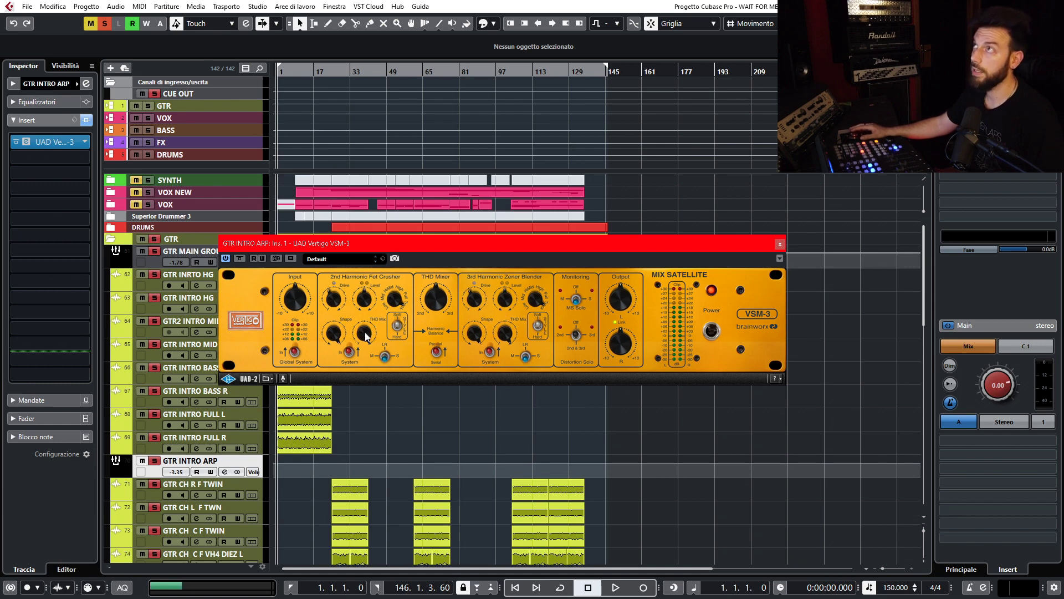
Try out the THD Mixer's balance between the 2nd and 3rd harmonics.
mouse_move(504, 356)
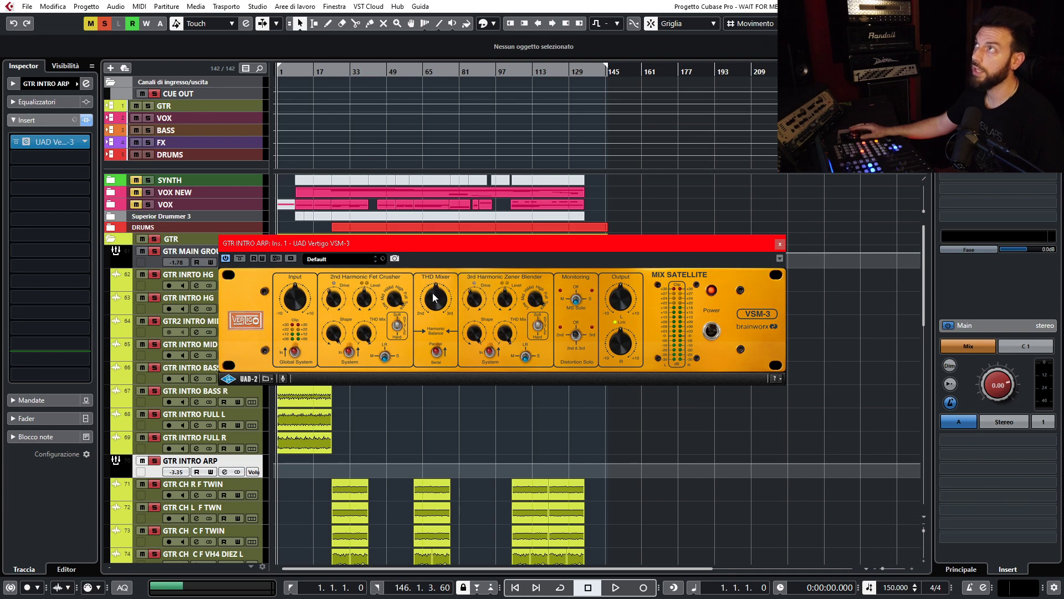
mouse_move(441, 338)
left_mouse_down()
mouse_move(440, 370)
mouse_move(437, 332)
left_mouse_up()
mouse_move(434, 302)
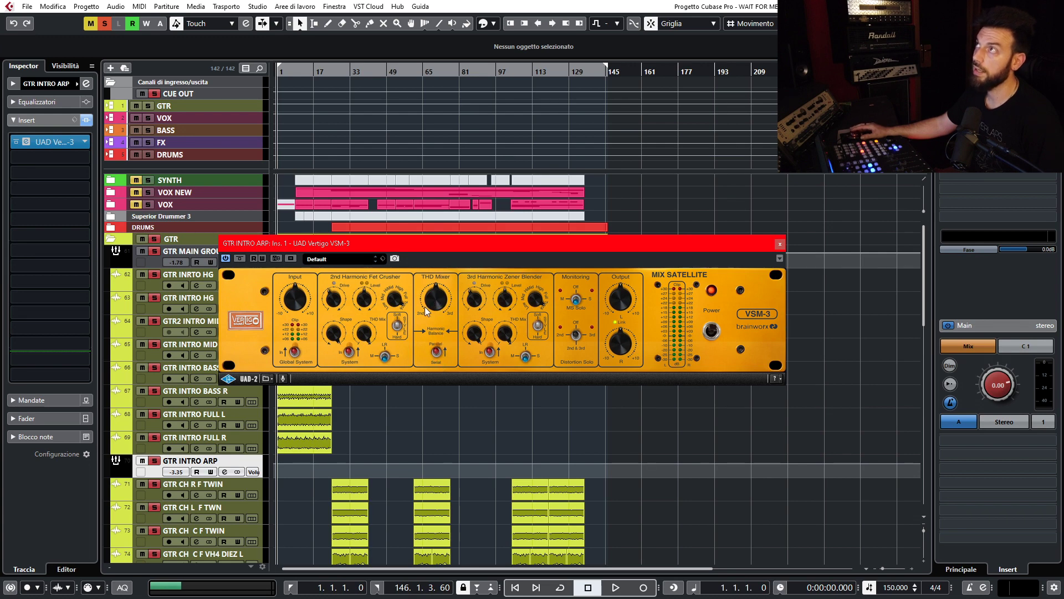
left_click_drag(433, 314, 438, 304)
Turn THD Mix down to 0 % in both the Fet Crusher and Zener Blender sections, and try the THD Mixer knob.
mouse_move(364, 334)
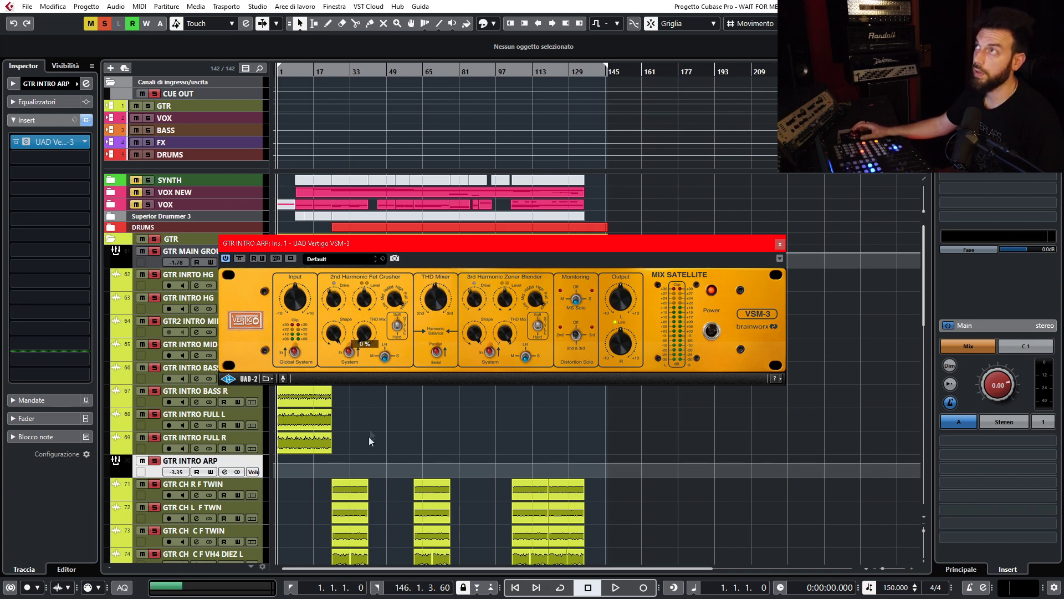
left_click_drag(505, 333, 513, 464)
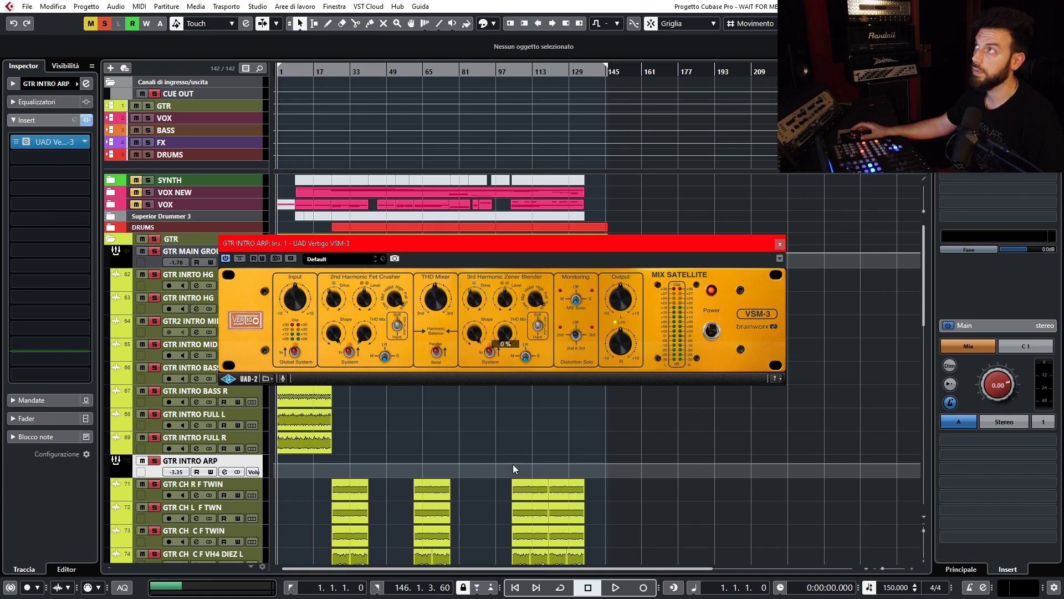
mouse_move(438, 295)
left_click_drag(438, 295, 440, 319)
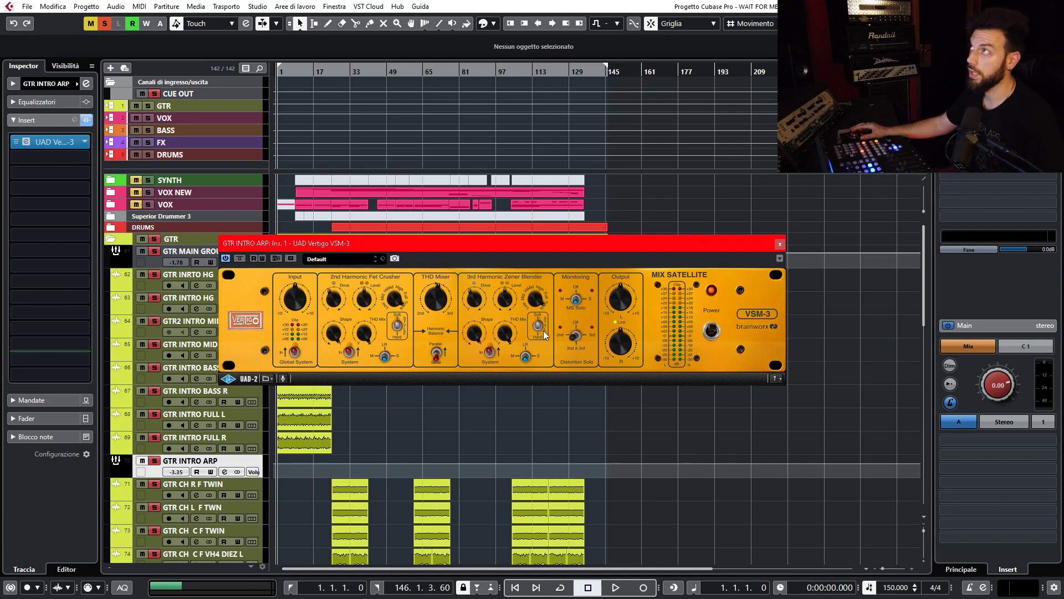
Try out the Distortion Solo switch and the filter knob in the 2nd Harmonic Fet Crusher section.
left_click(577, 336)
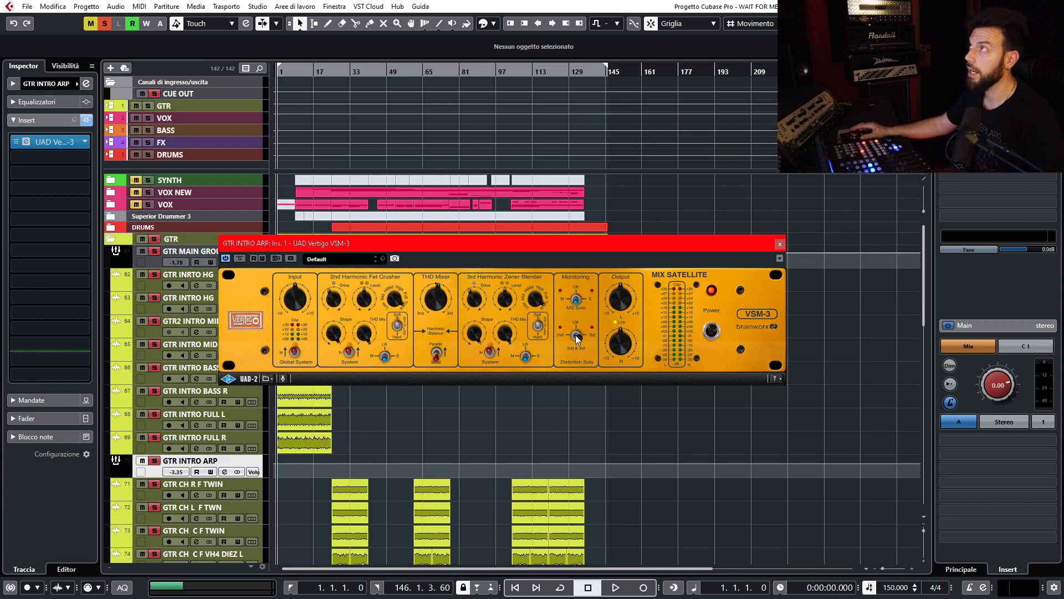
left_click(578, 333)
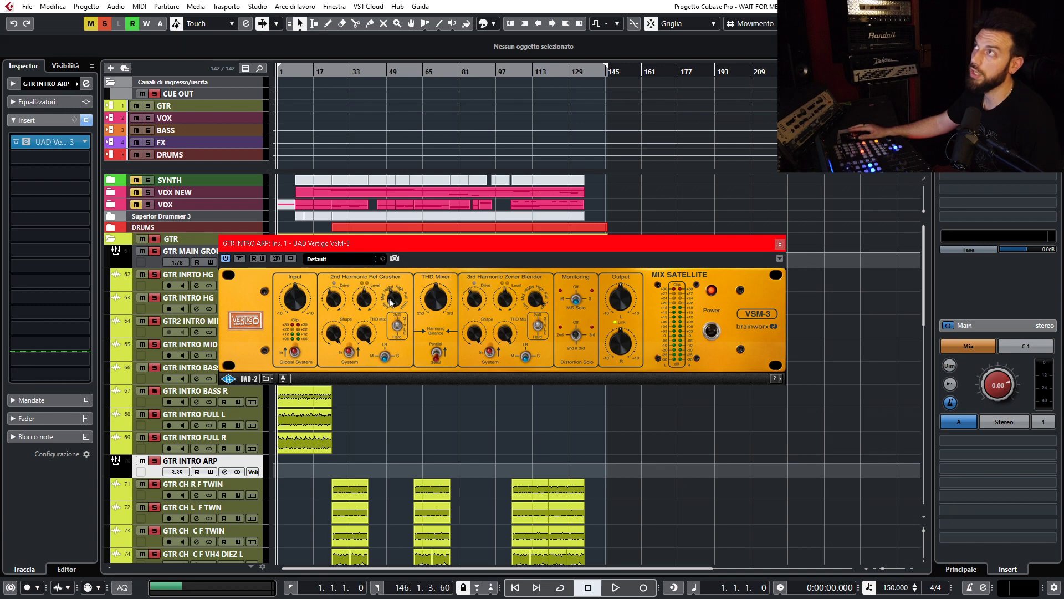
mouse_move(392, 305)
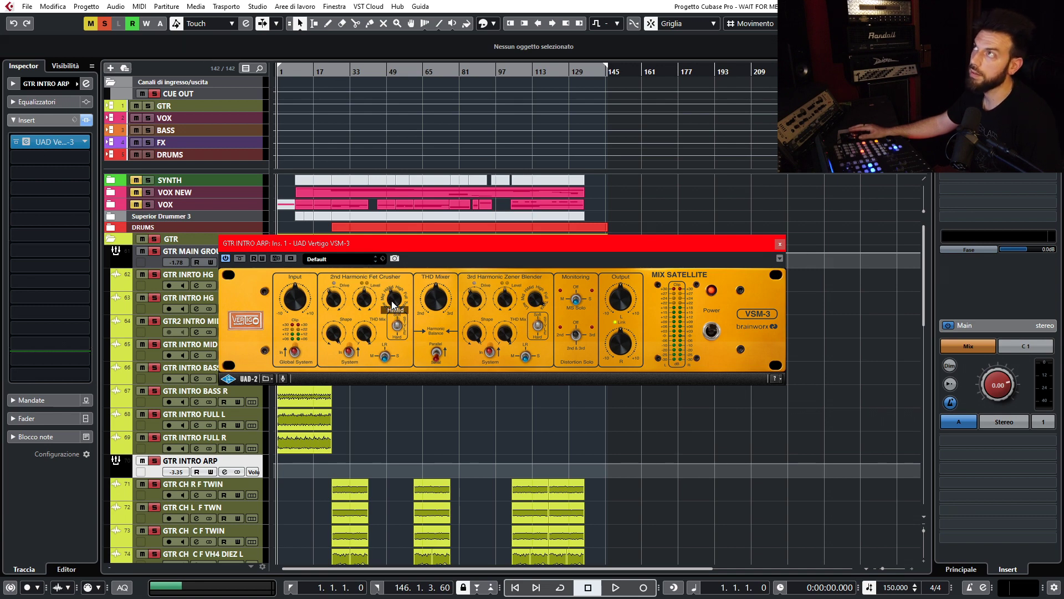
scroll(391, 308, "down", 1)
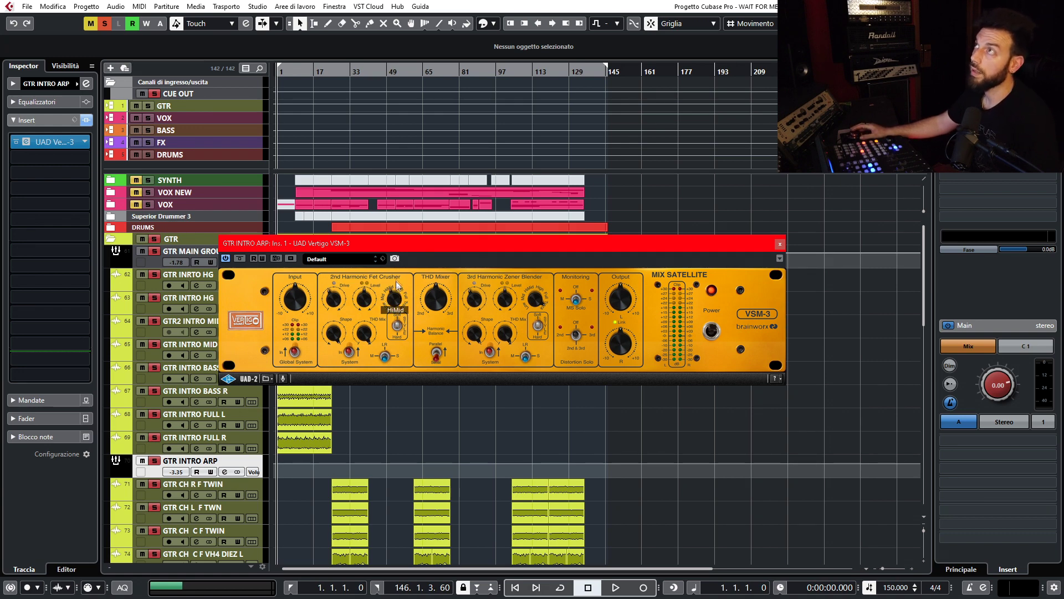
left_click_drag(395, 294, 392, 304)
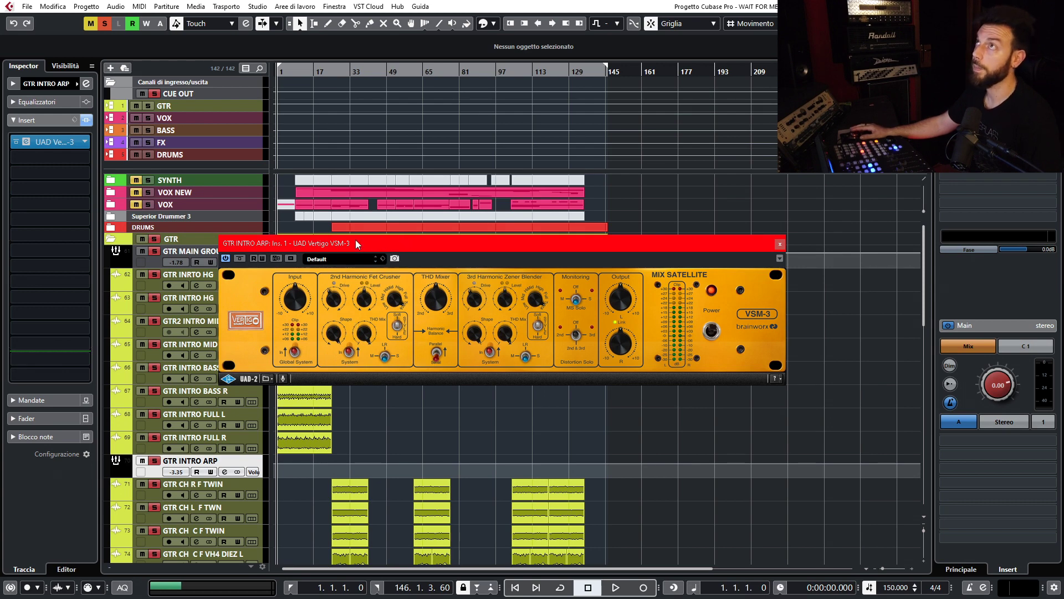
left_click_drag(355, 240, 405, 244)
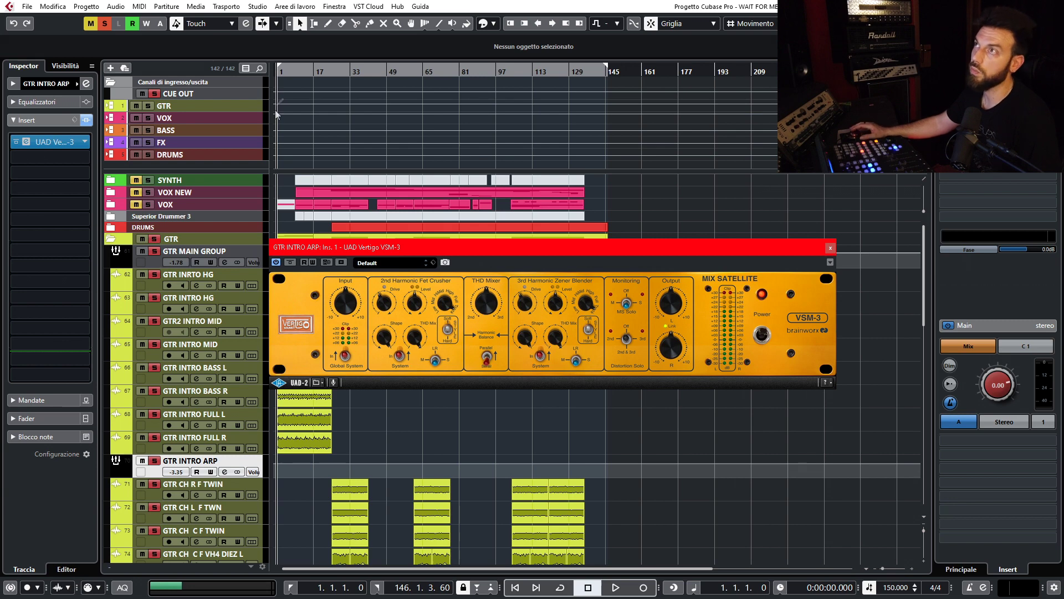
left_click_drag(297, 248, 282, 223)
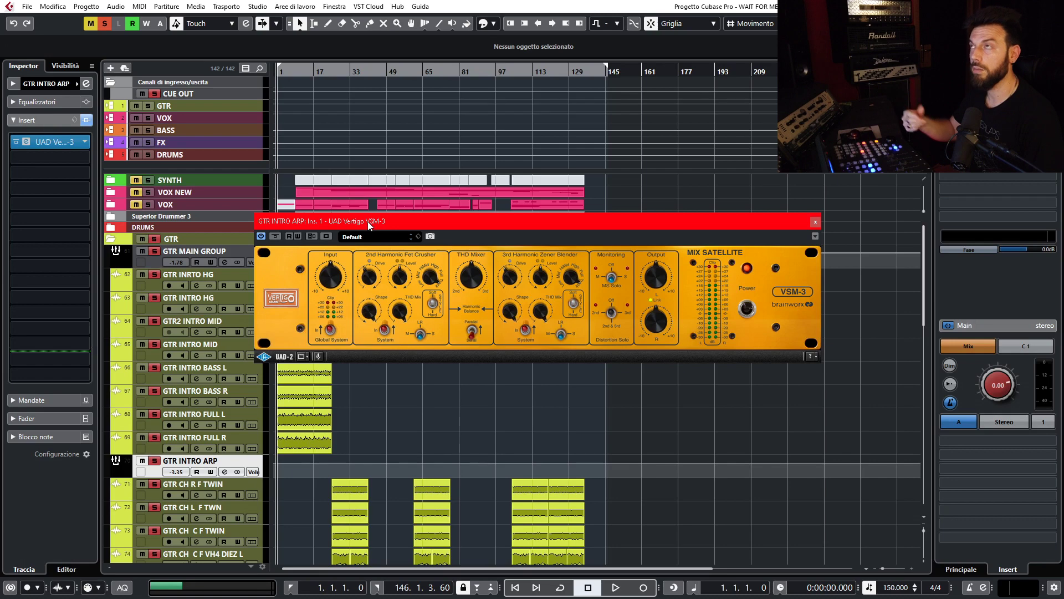
left_click_drag(367, 221, 363, 231)
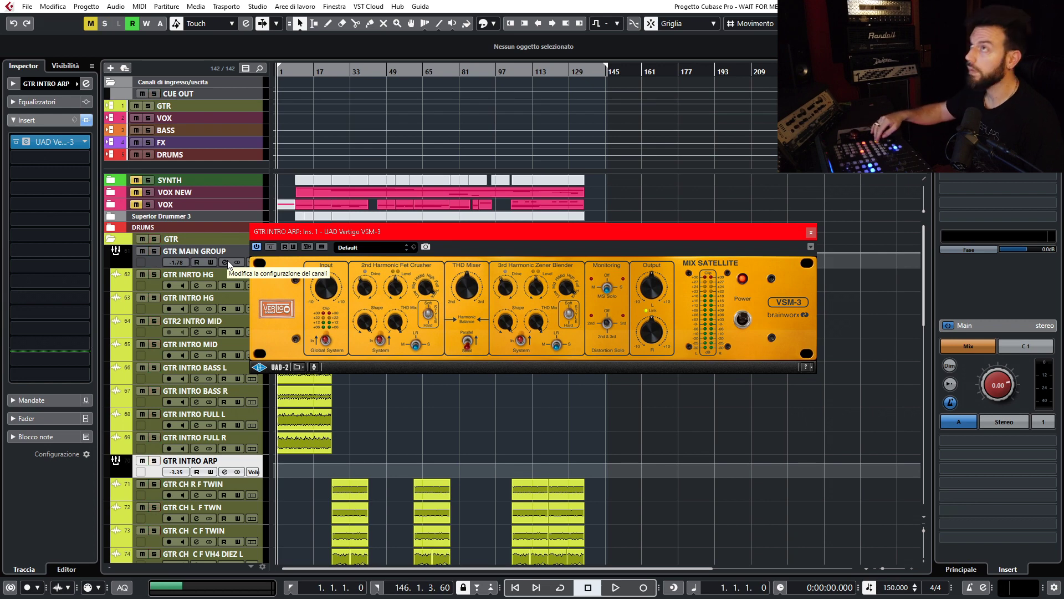
Play the song and adjust Drive and Level in the 2nd Harmonic Fet Crusher and Drive and Shape in the 3rd Harmonic Zener Blender.
key("space")
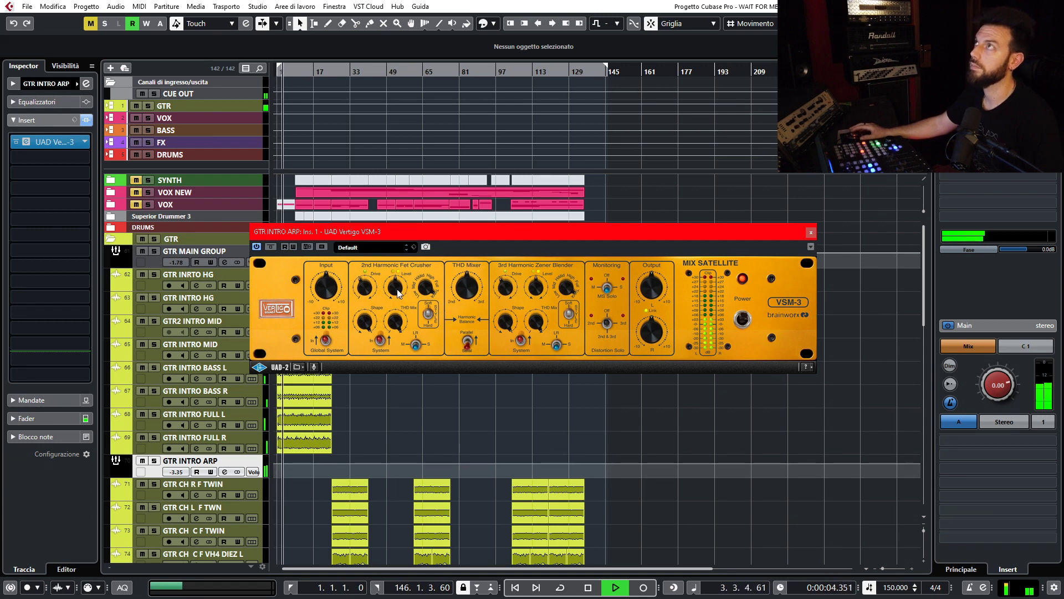
mouse_move(398, 290)
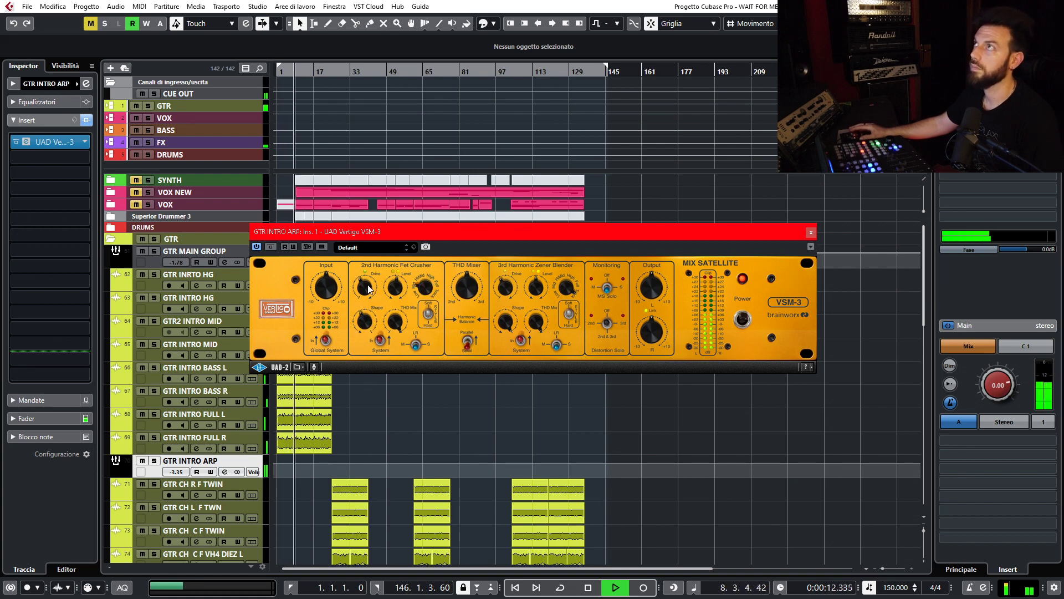
mouse_move(374, 271)
left_mouse_down()
mouse_move(376, 263)
mouse_move(364, 290)
left_mouse_up()
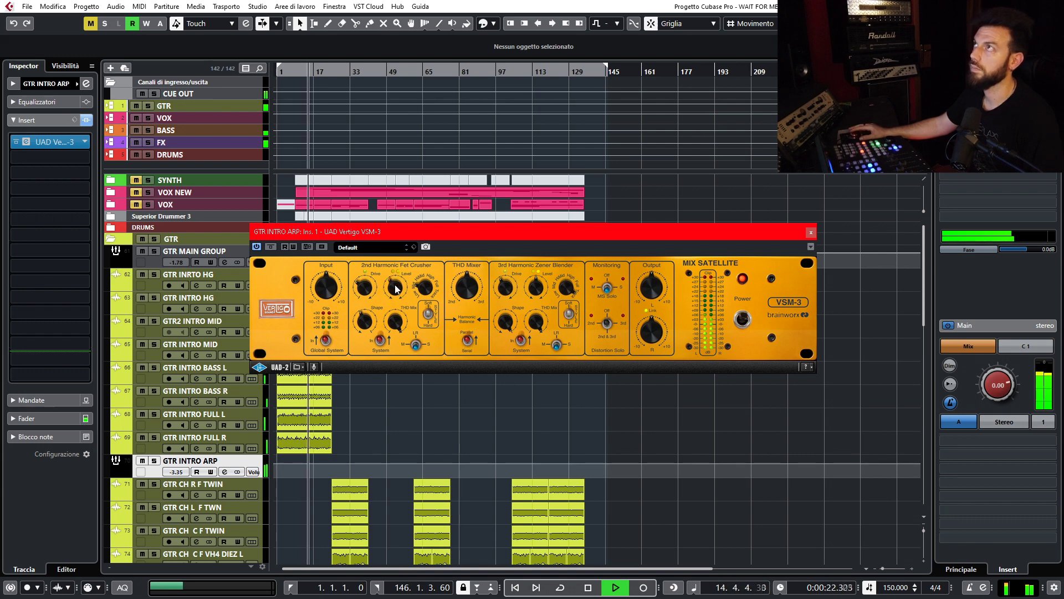
left_click_drag(402, 274, 404, 267)
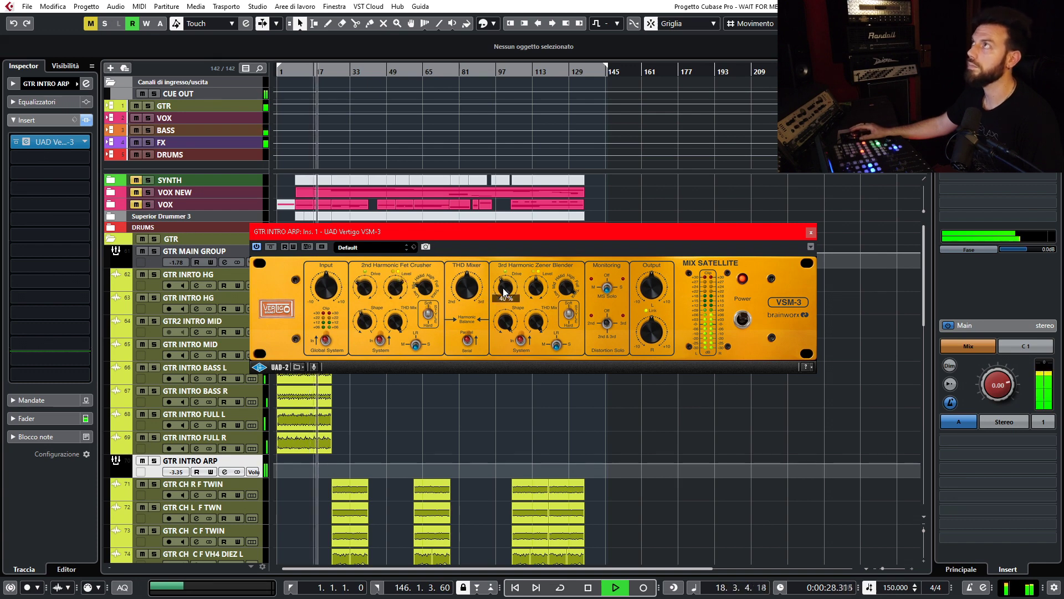
mouse_move(508, 275)
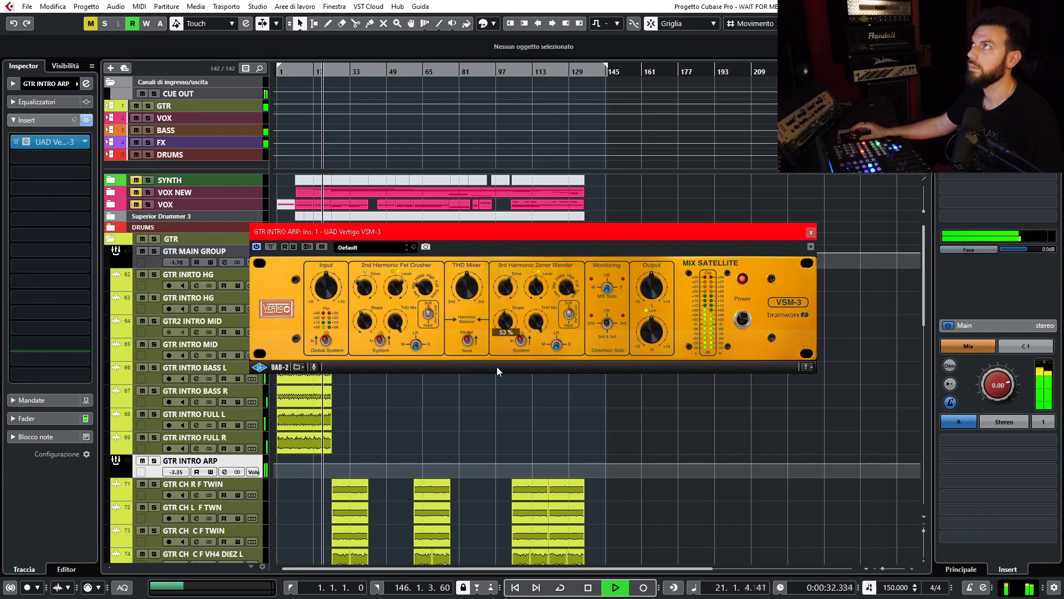
mouse_move(540, 285)
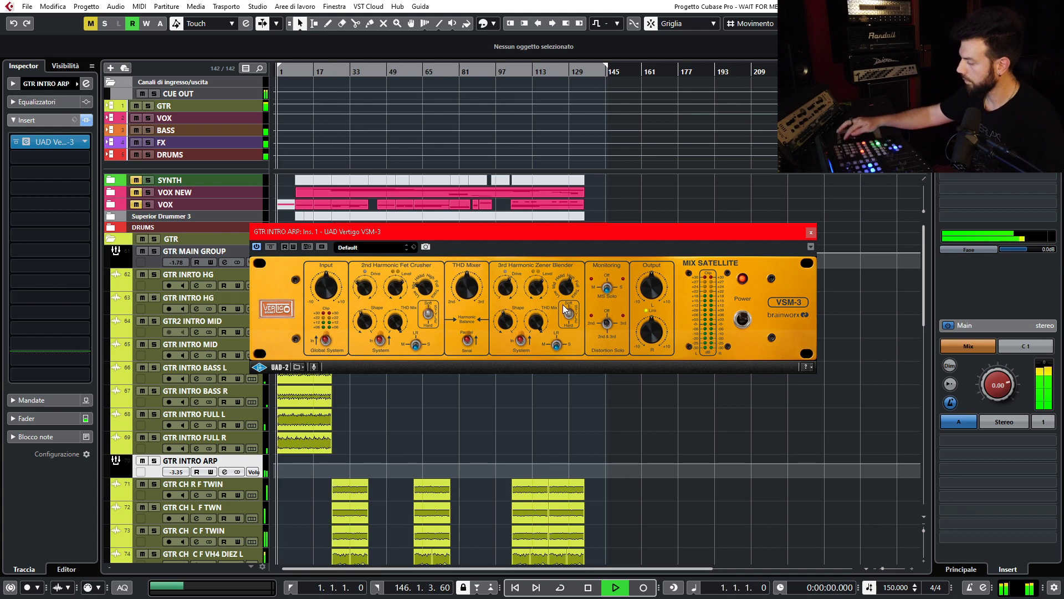
Restart playback from the project start and compare GTR INTRO ARP with the VSM-3 bypassed and active.
key("Home")
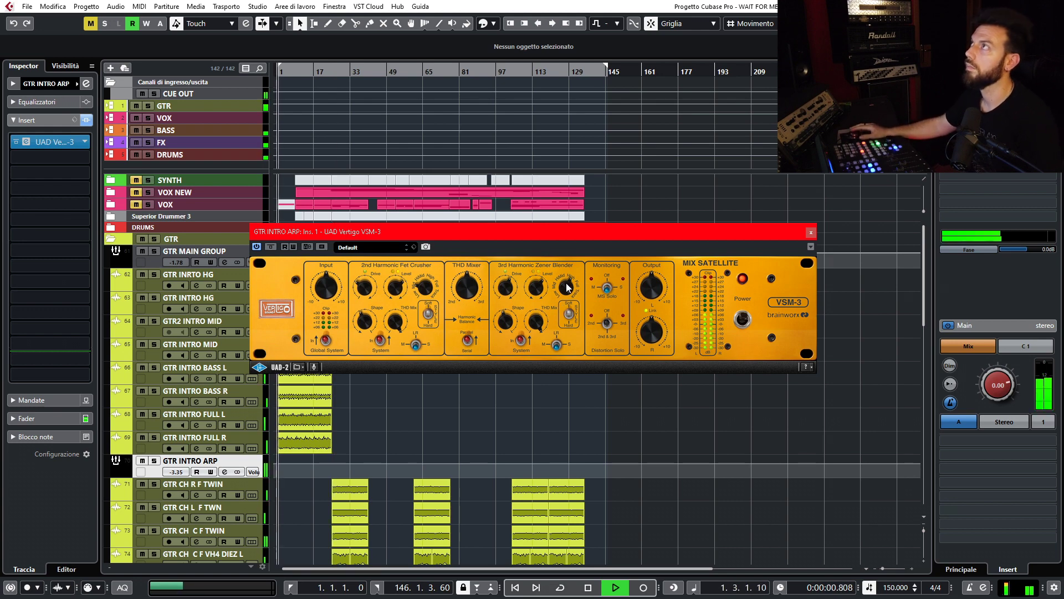
left_click(270, 247)
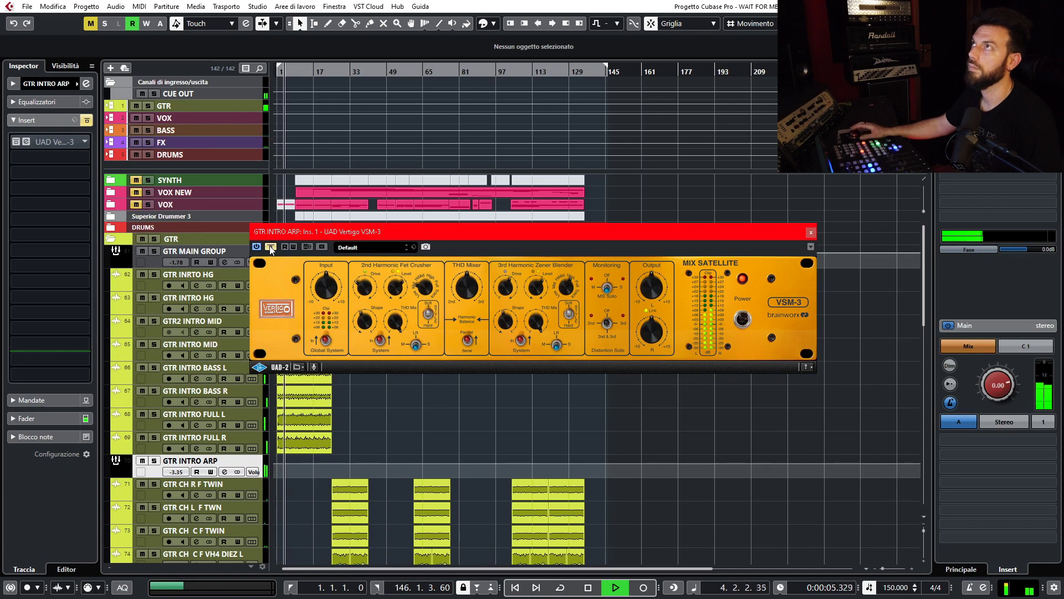
left_click(271, 247)
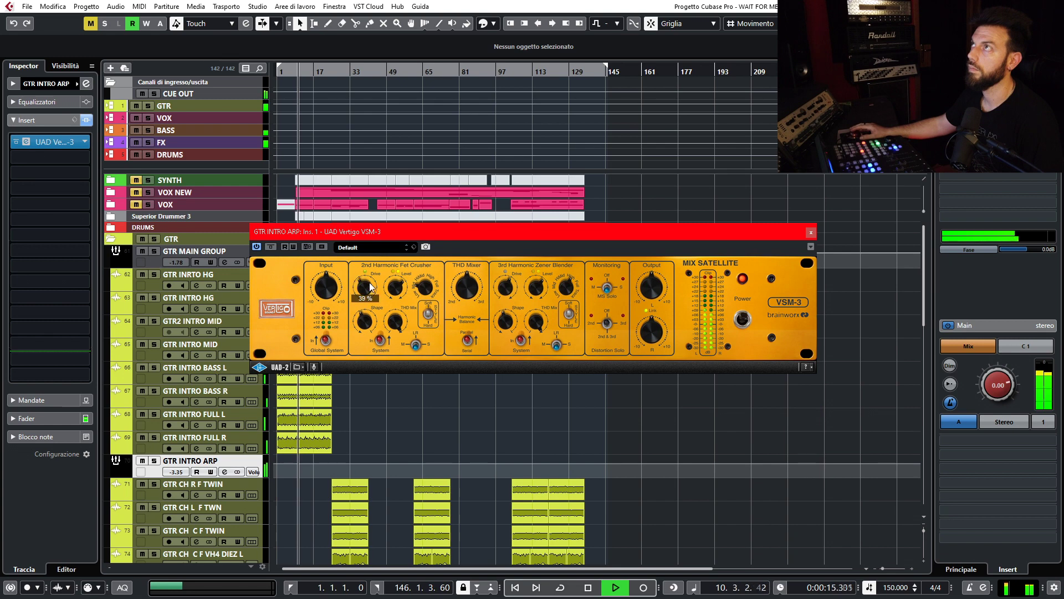
Fine-tune Level in the 2nd Harmonic Fet Crusher, compare the result against bypass, and stop playback.
left_click_drag(403, 290, 399, 286)
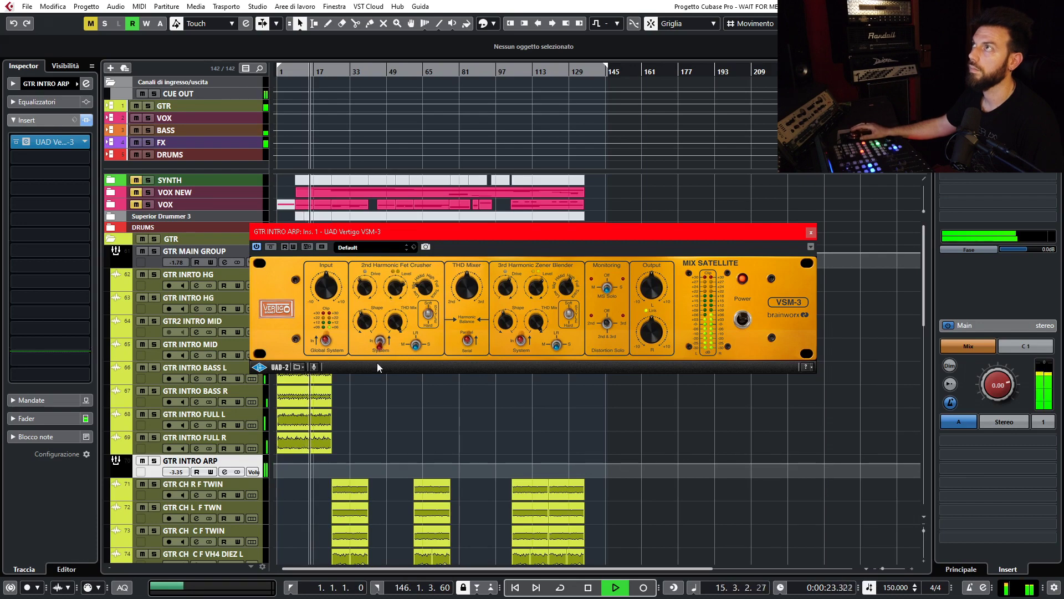
left_click(271, 247)
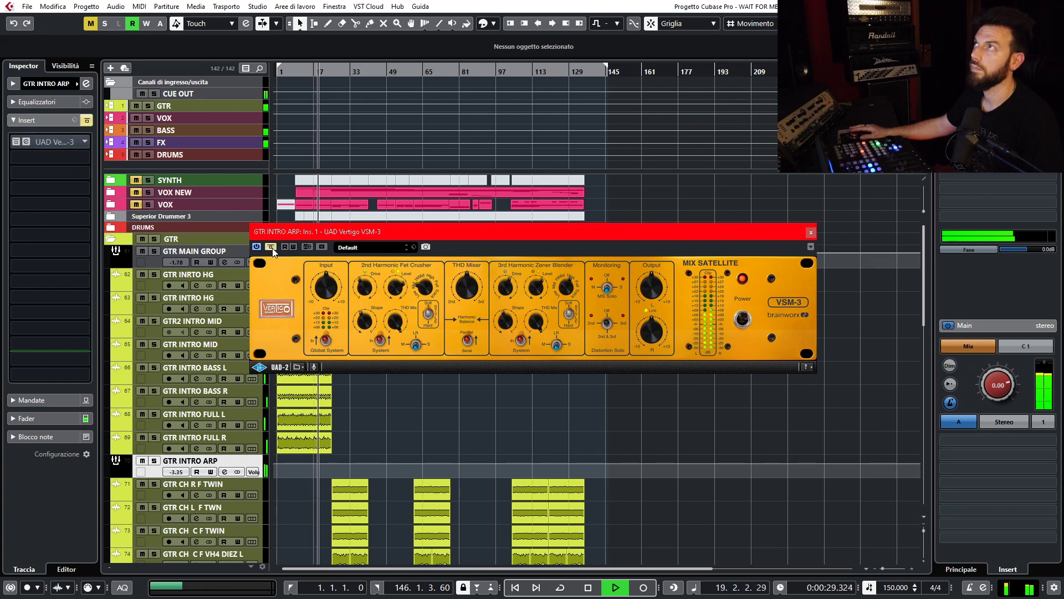
left_click(272, 248)
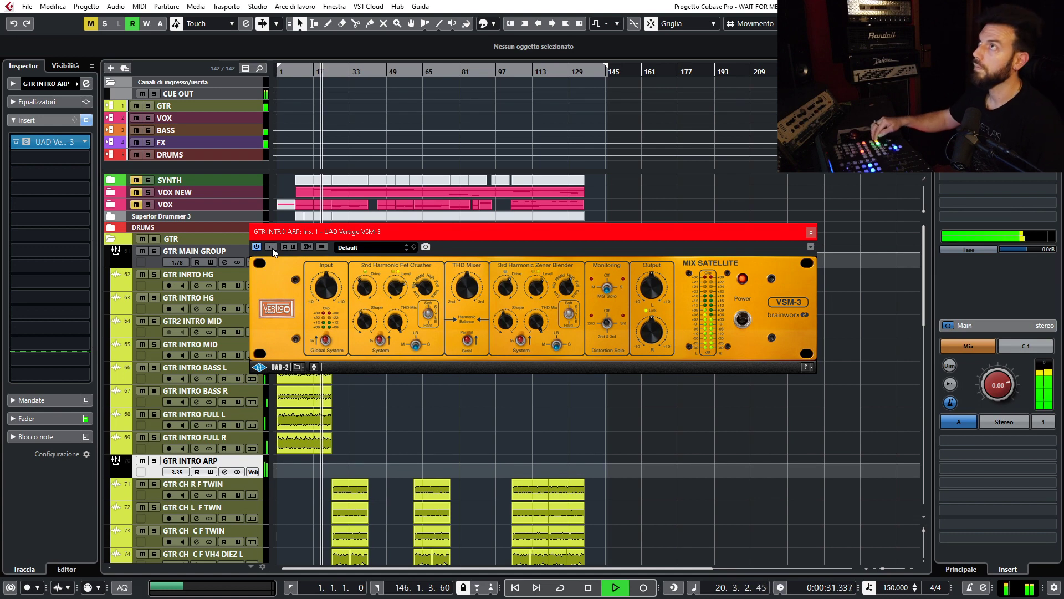
key("space")
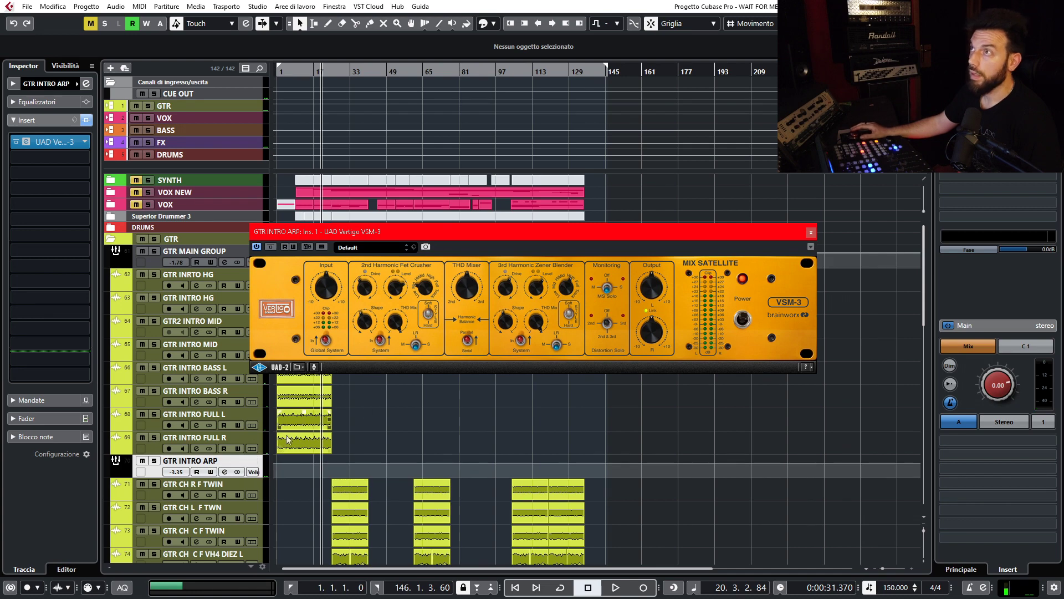
Add a stereo FX channel with Denise - Perfect Room to GTR INTRO ARP, routed to CUE OUT.
right_click(245, 464)
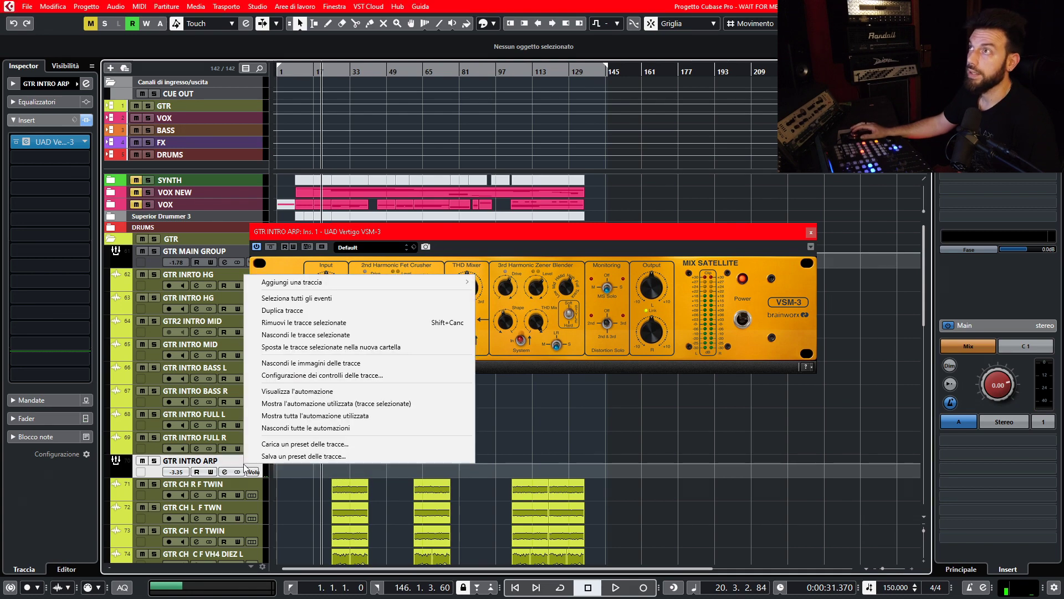
mouse_move(351, 285)
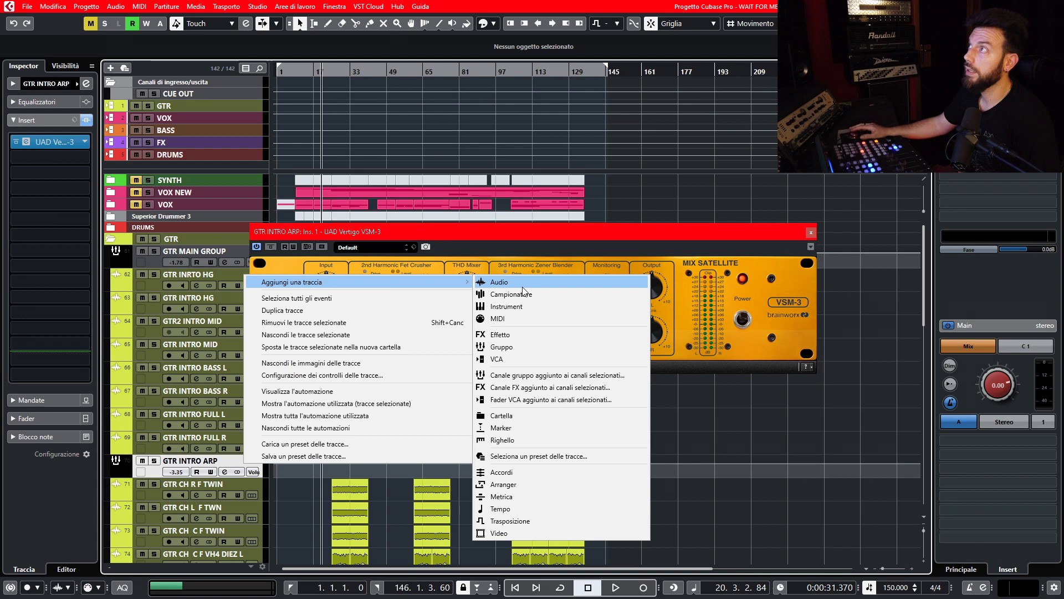
left_click(544, 387)
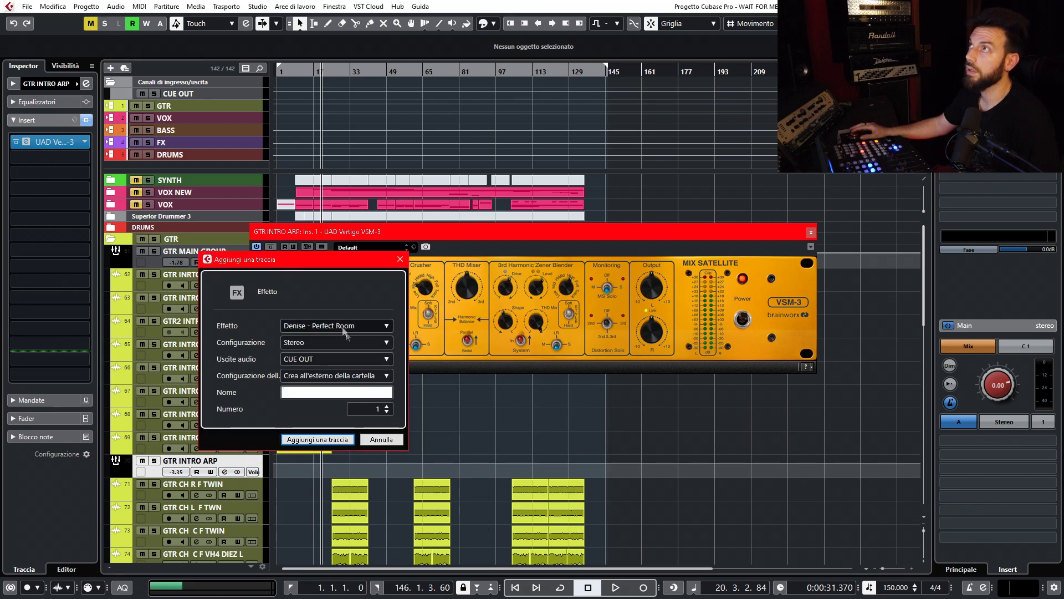
left_click(348, 441)
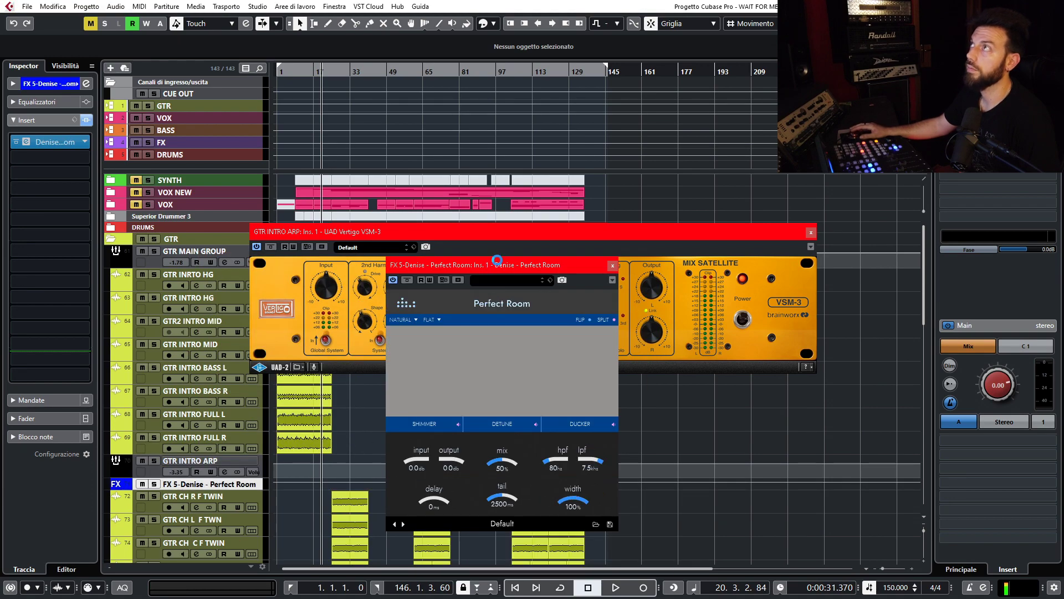
Set Perfect Room to the Triangle and Dark modes and raise its mix to 77 % during playback.
left_click(438, 317)
left_click(448, 355)
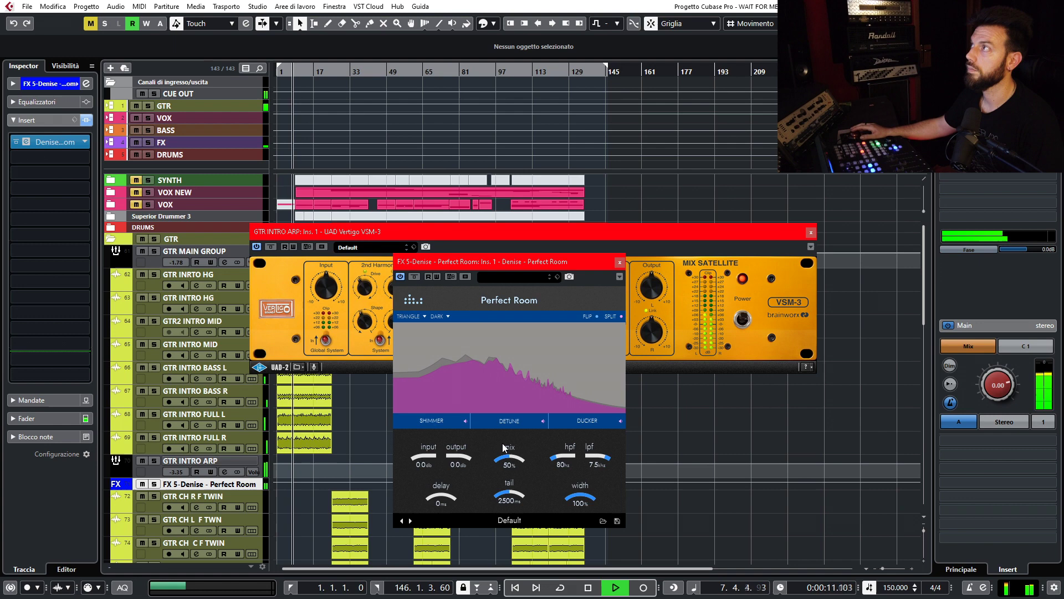
left_click_drag(503, 447, 514, 439)
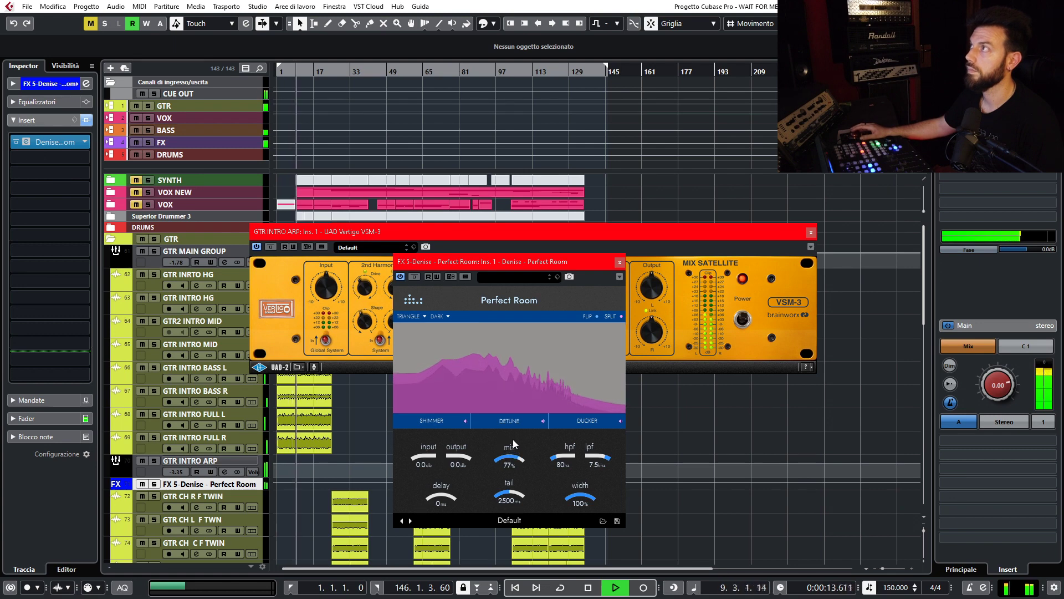
Lower the fader of the FX 5-Denise - Perfect Room channel to -6.44 dB.
left_click(225, 486)
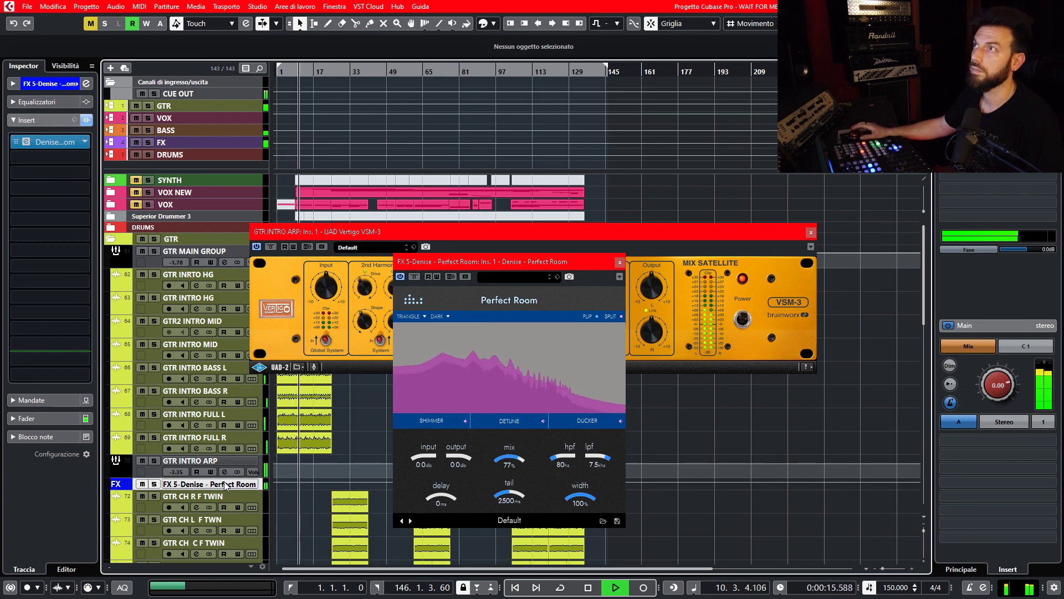
left_click(47, 119)
left_click(44, 85)
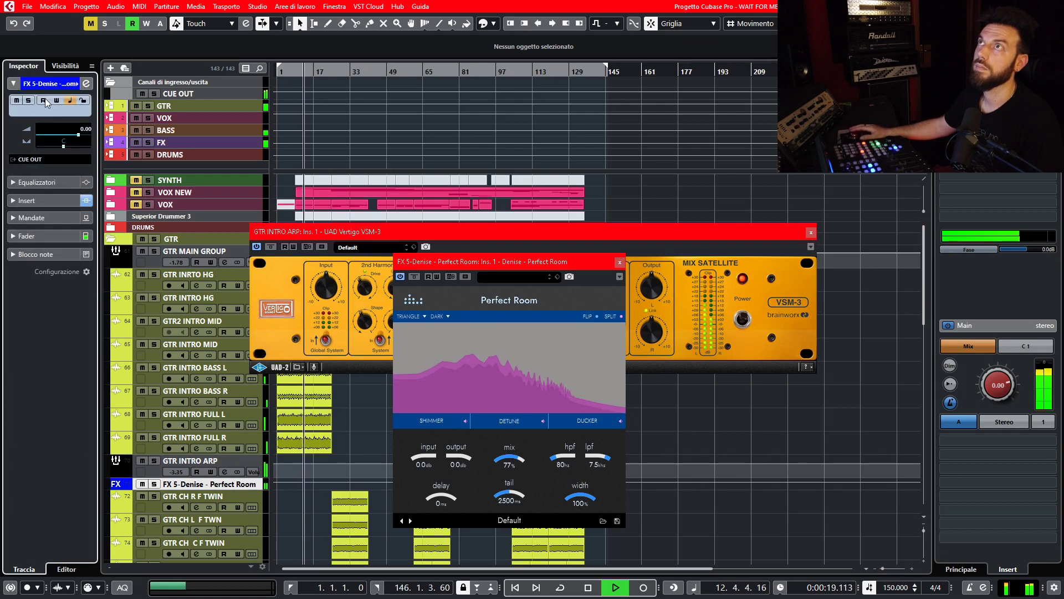
left_click(41, 236)
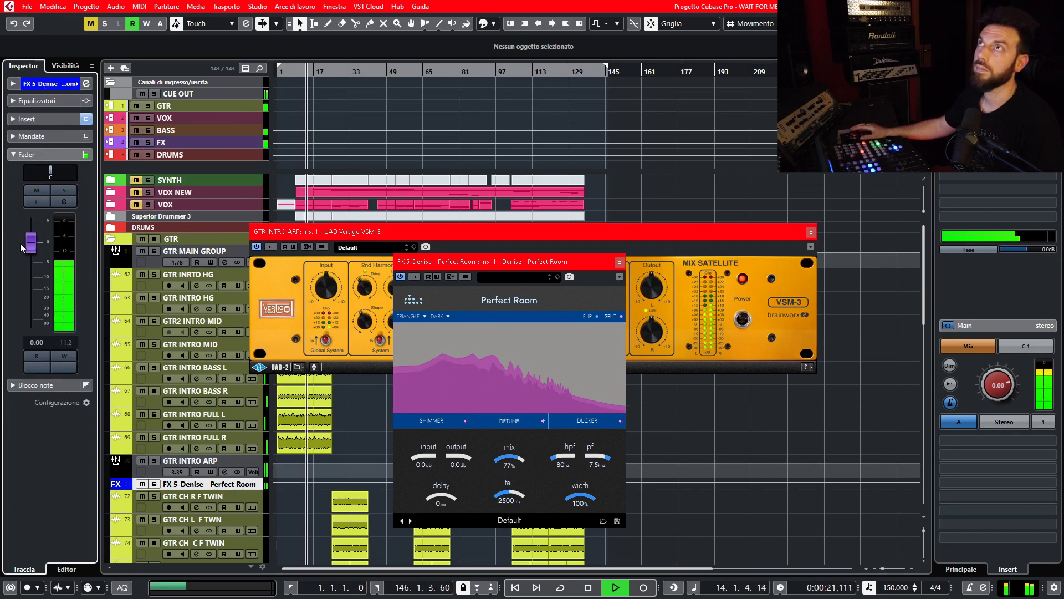
left_click_drag(28, 244, 28, 267)
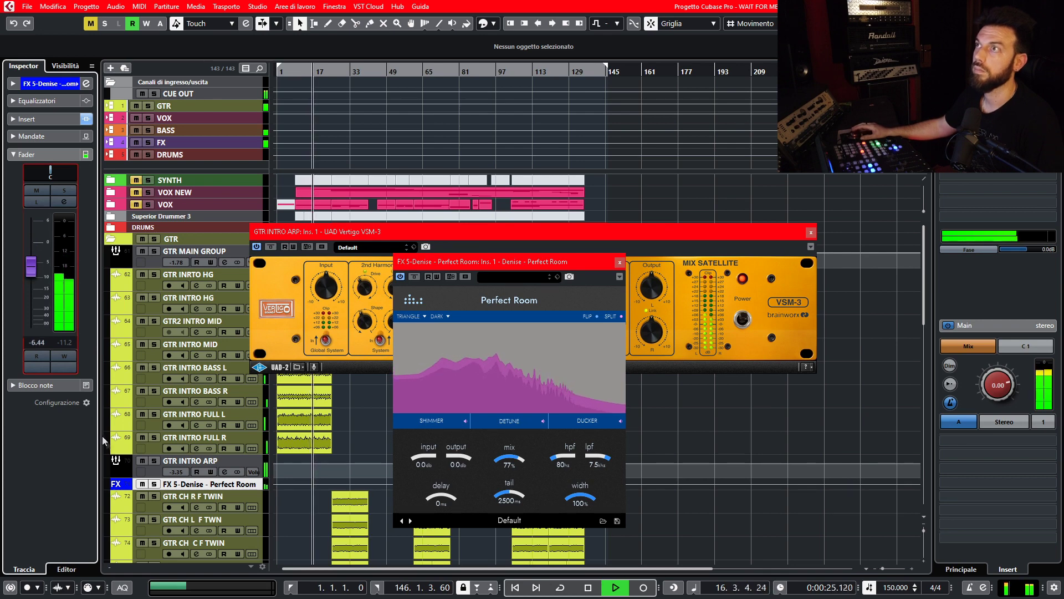
Compare the mix with the Perfect Room FX channel muted and unmuted, and close the Perfect Room window.
left_click(141, 484)
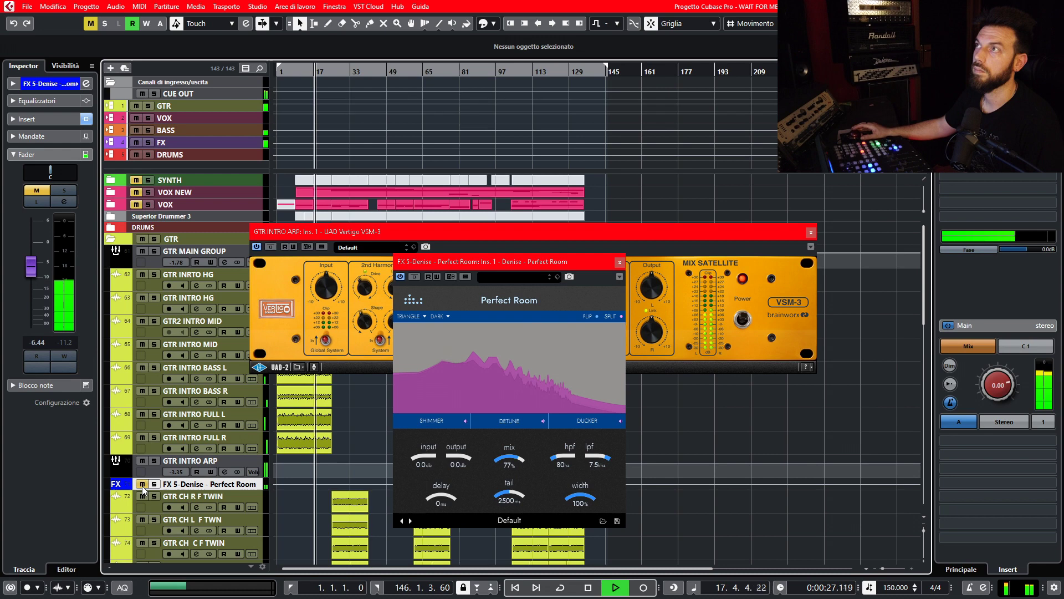
left_click(142, 484)
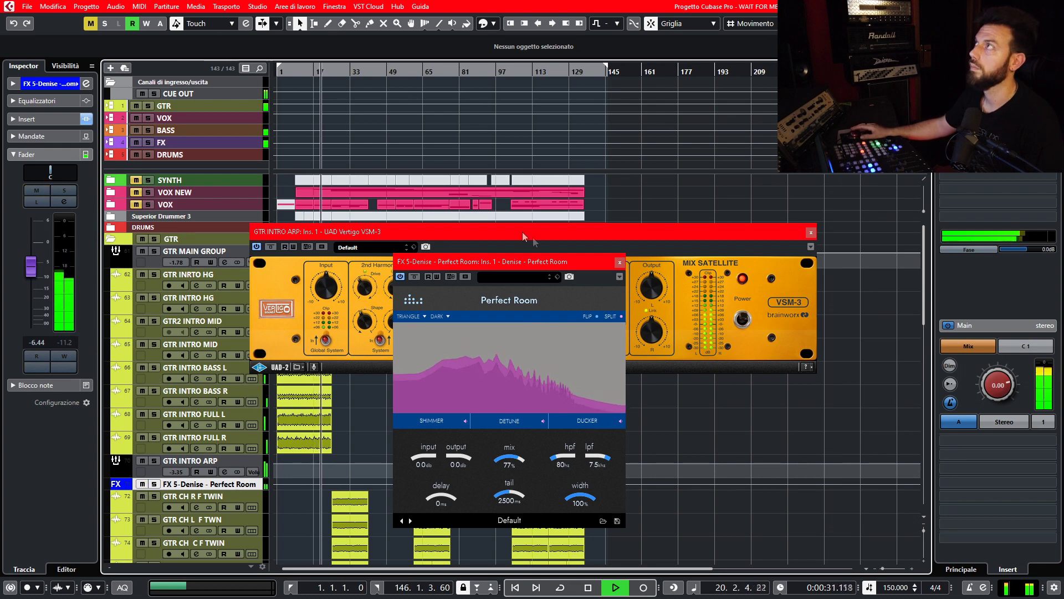
left_click(619, 261)
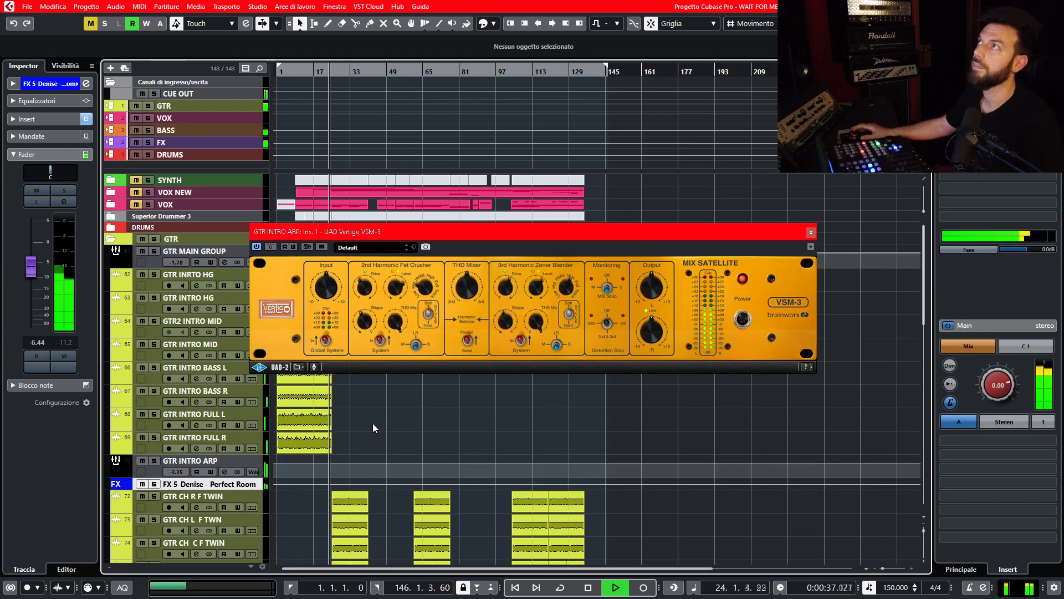
scroll(383, 418, "down", 2)
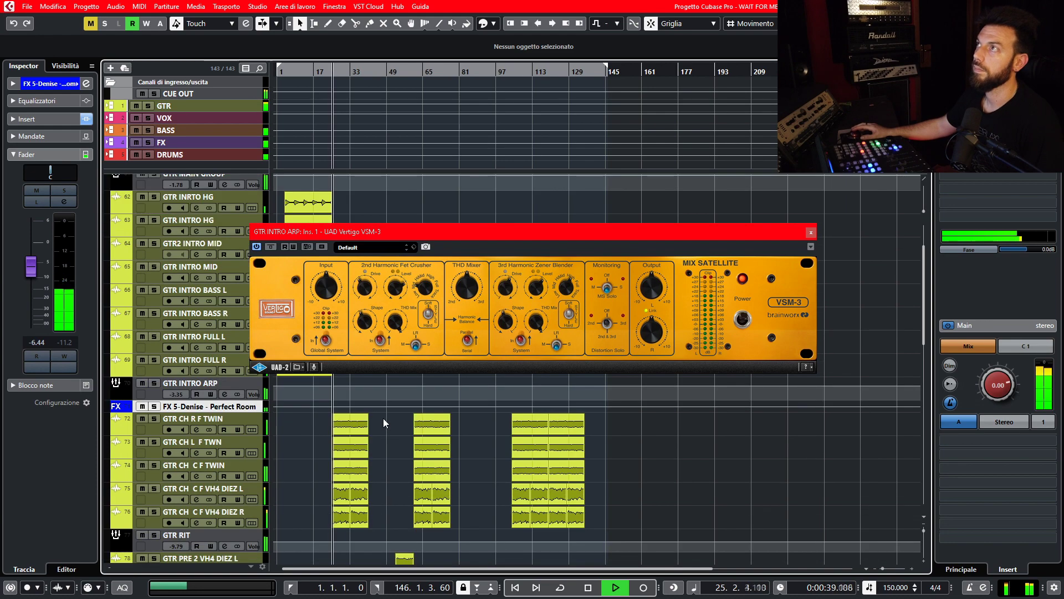
Loop playback over the first GTR CH R F TWIN event, from bar 25 to bar 41, and close the Vertigo VSM-3 window.
left_click(356, 431)
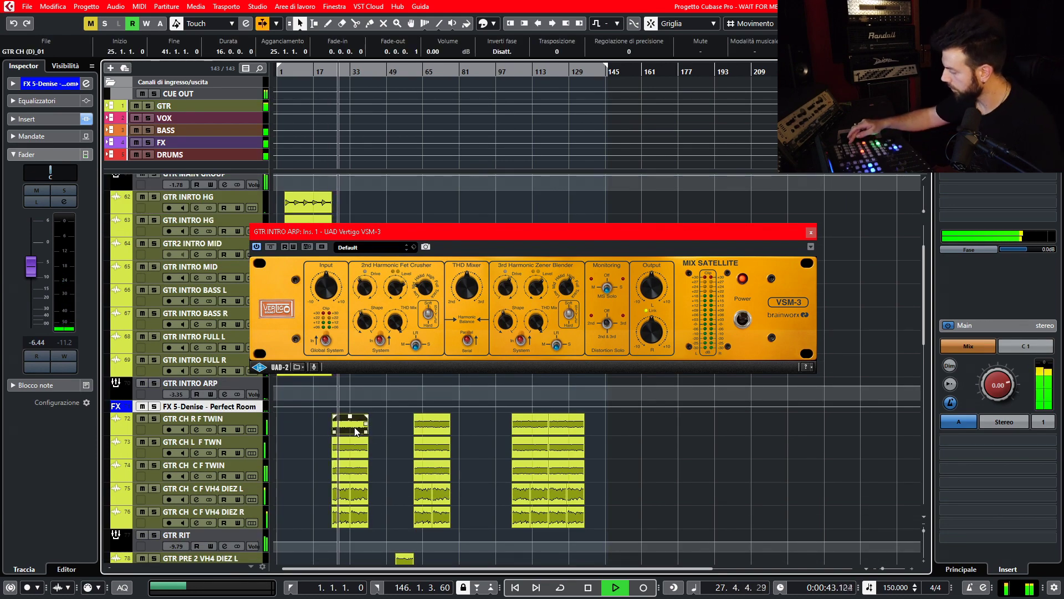
key("p")
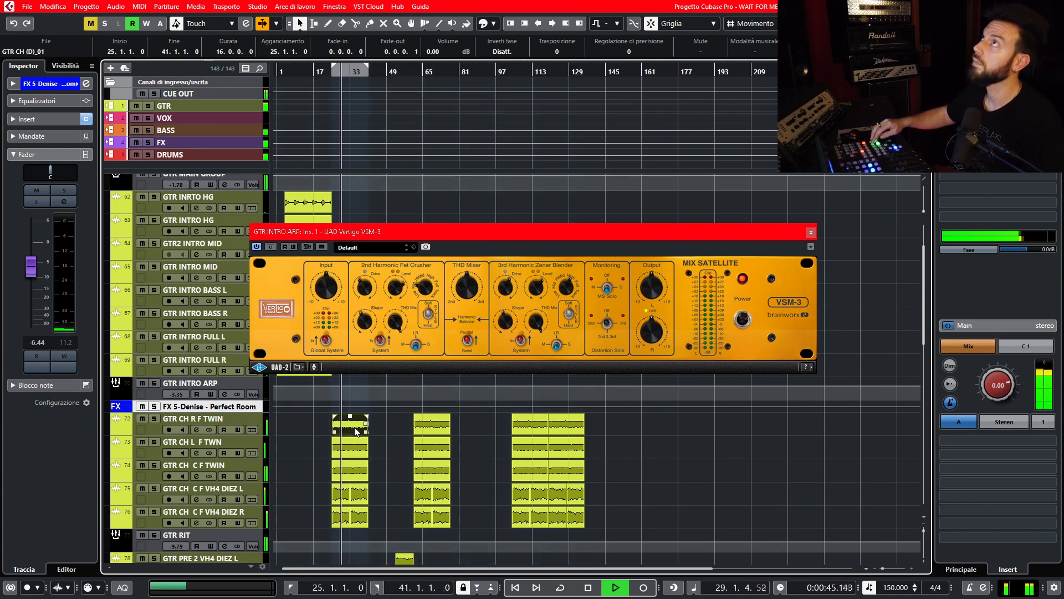
key("KP_Divide")
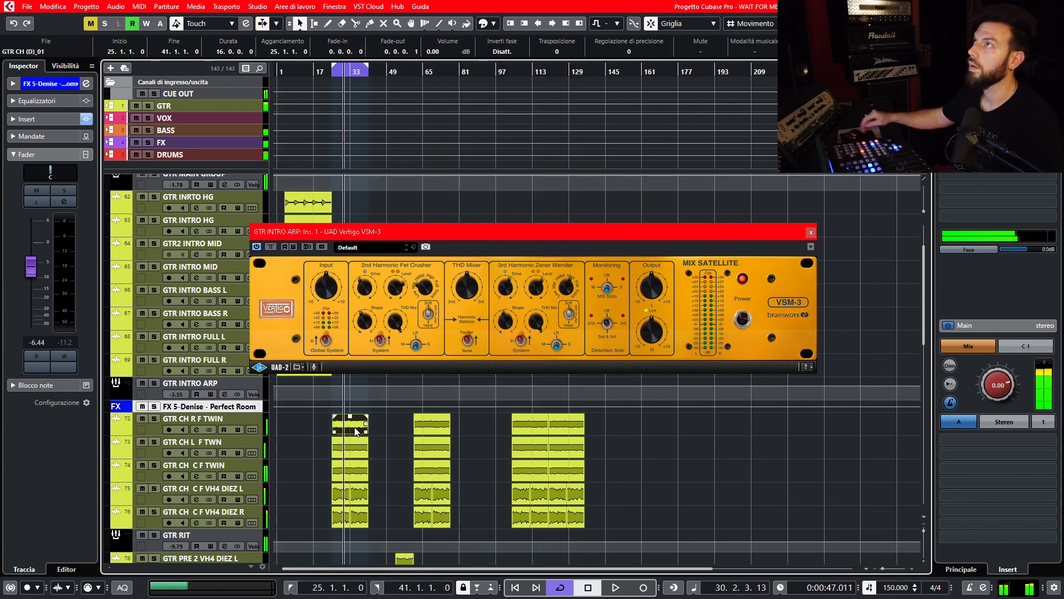
left_click(811, 234)
Show the GTR RIT group's inserts and audition the group soloed and in the full mix.
scroll(291, 498, "down", 2)
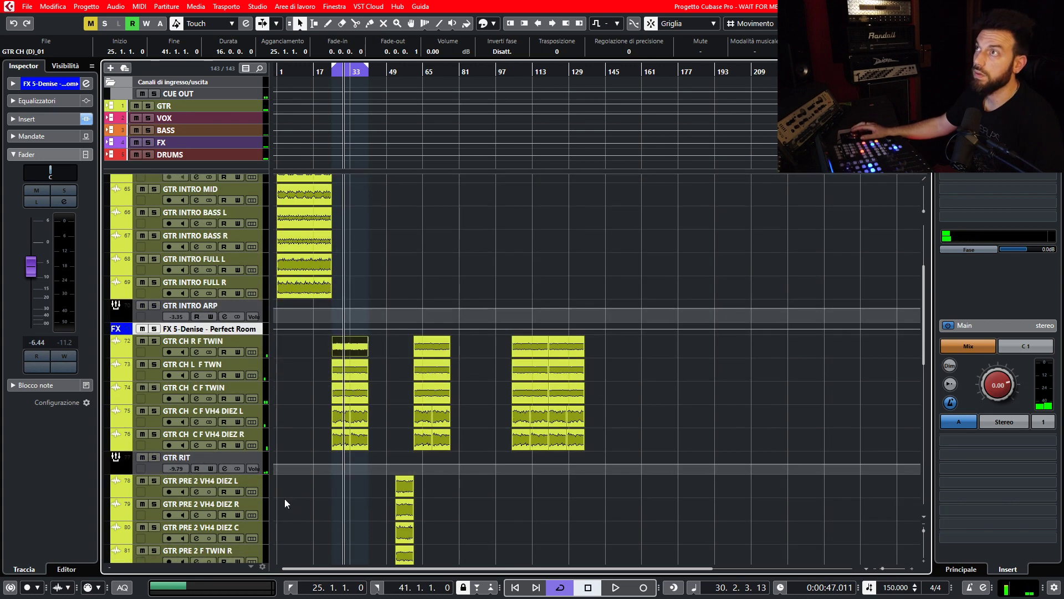
left_click(244, 464)
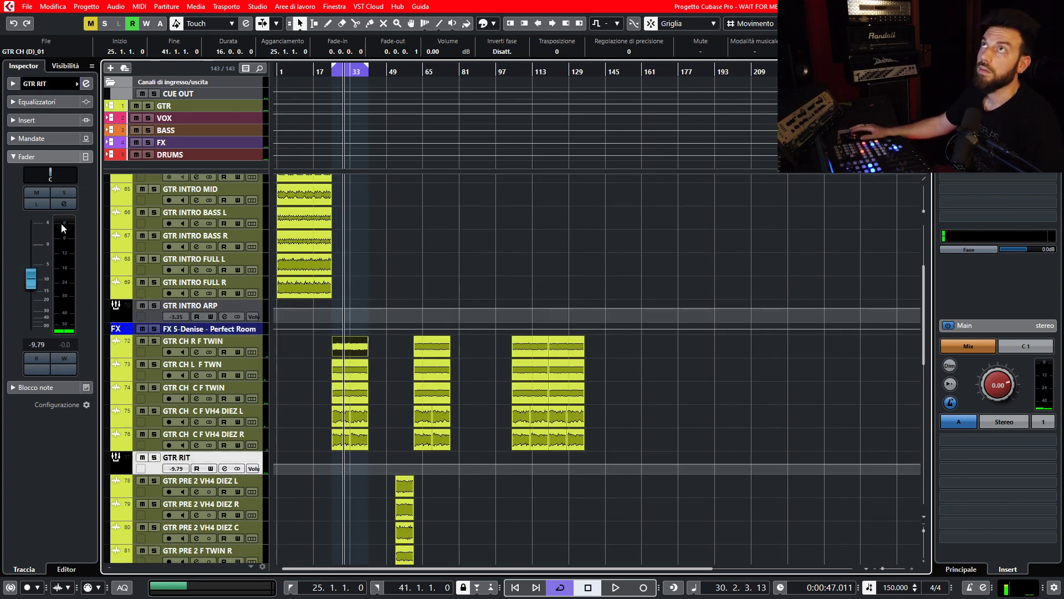
left_click(42, 121)
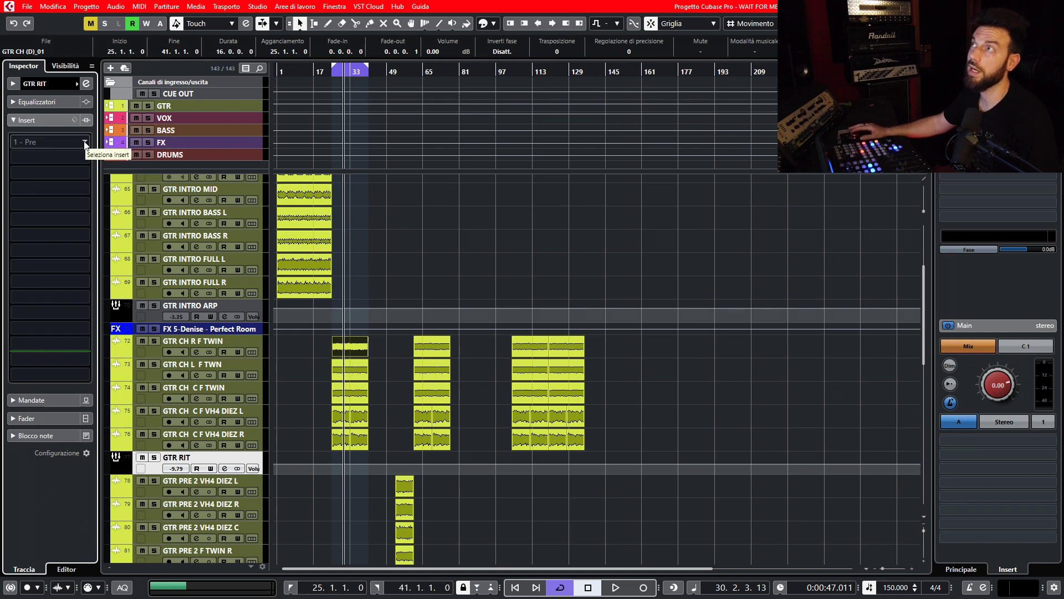
left_click(154, 458)
key("space")
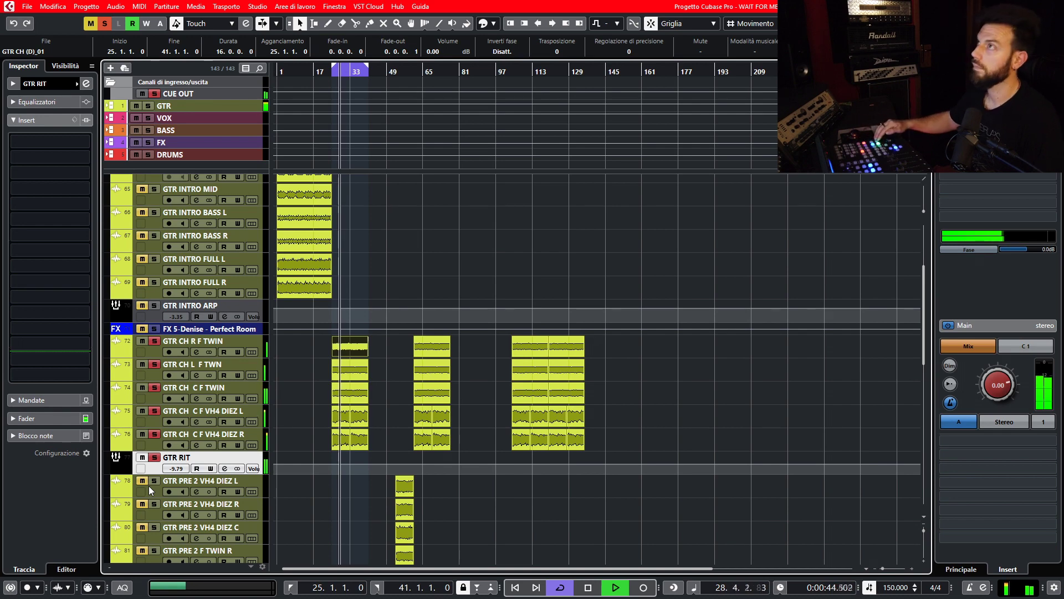
key("alt+s")
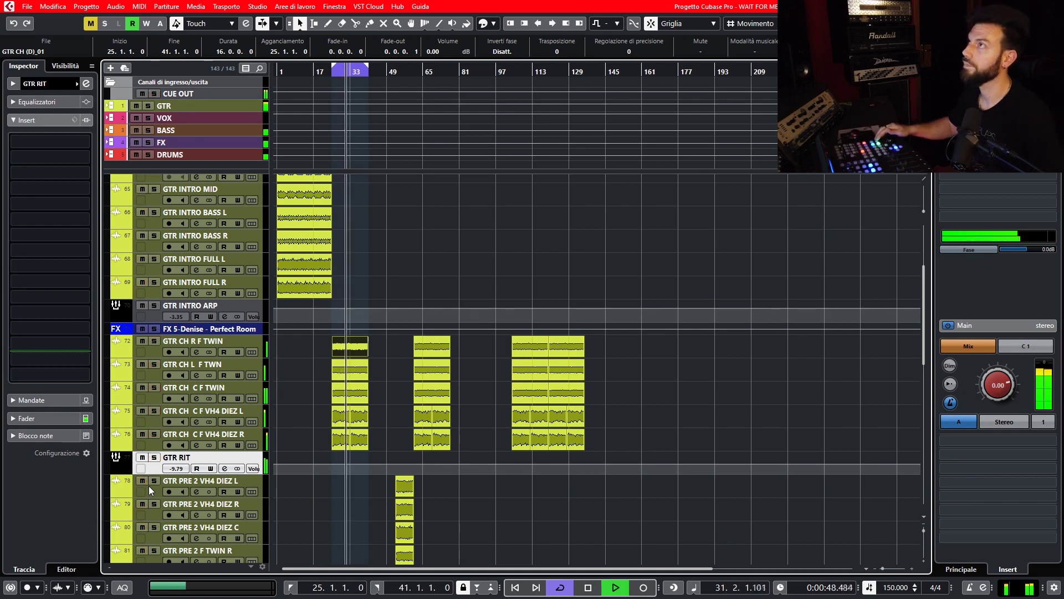
key("space")
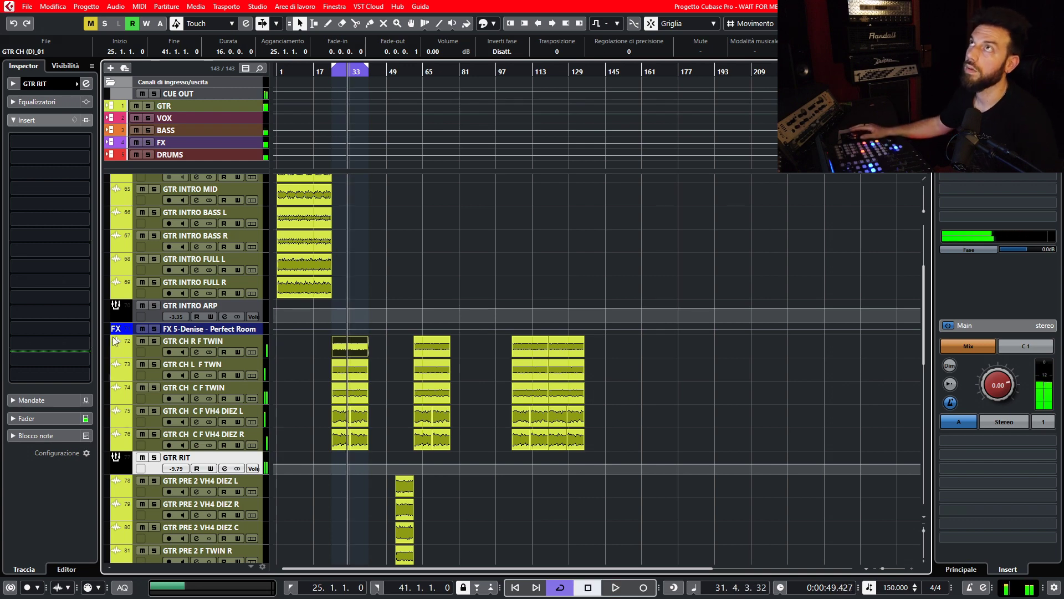
Load UAD Vertigo VSM-3 in the first insert slot of GTR RIT and move its window clear of the chorus guitar tracks.
left_click(86, 146)
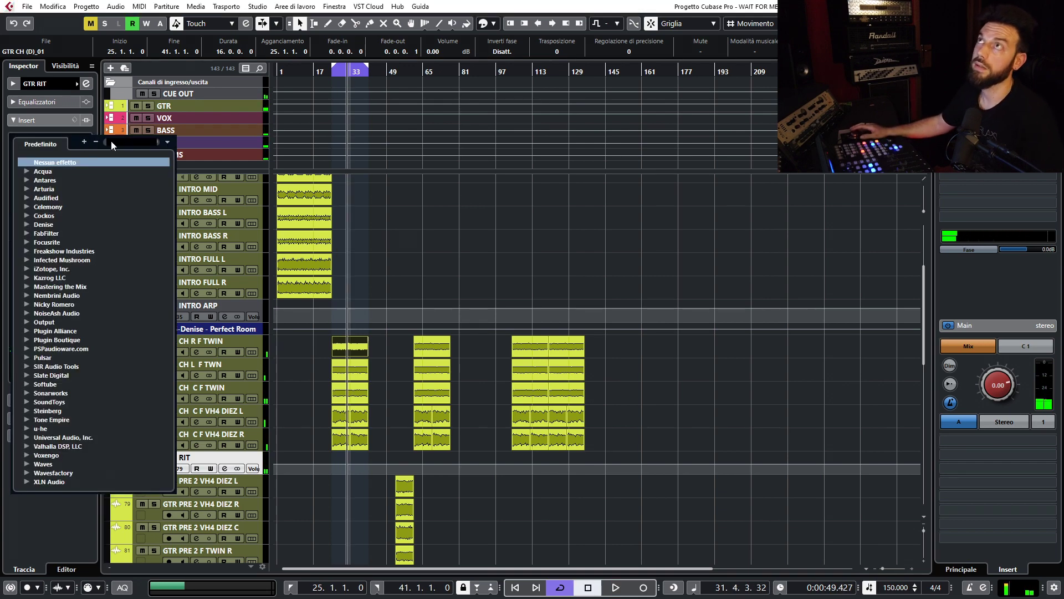
type("vert")
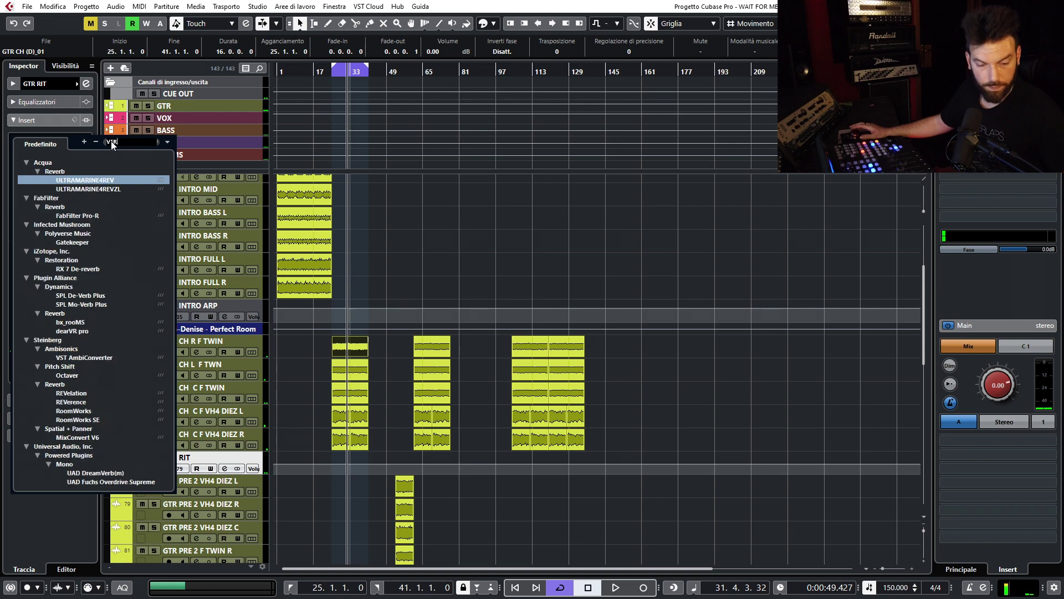
left_click(100, 260)
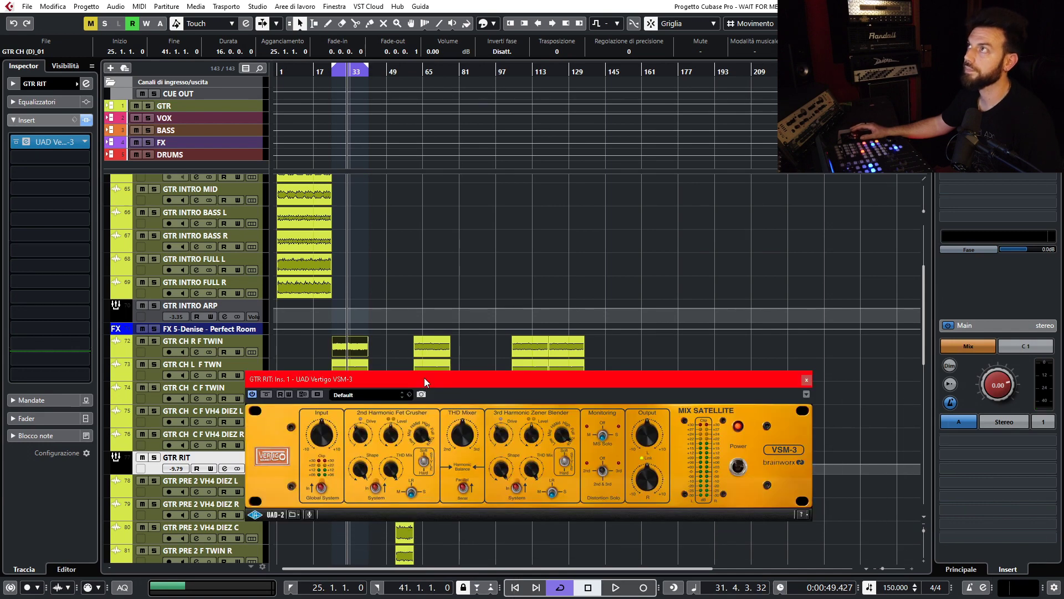
left_click_drag(425, 377, 294, 174)
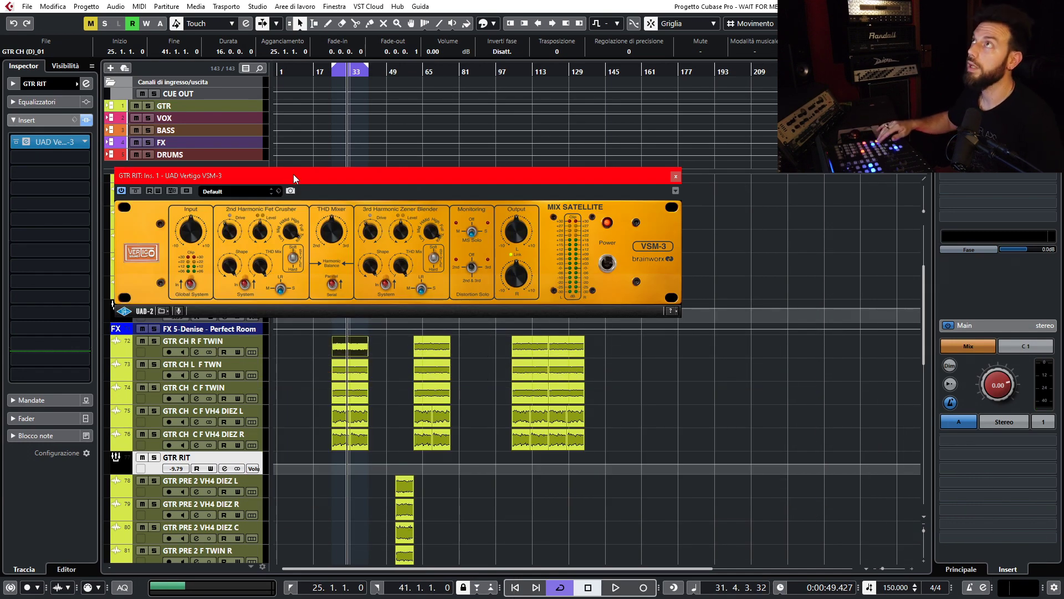
During looped playback, adjust the VSM-3's 3rd harmonic shape and drive and its 2nd harmonic filter.
key("space")
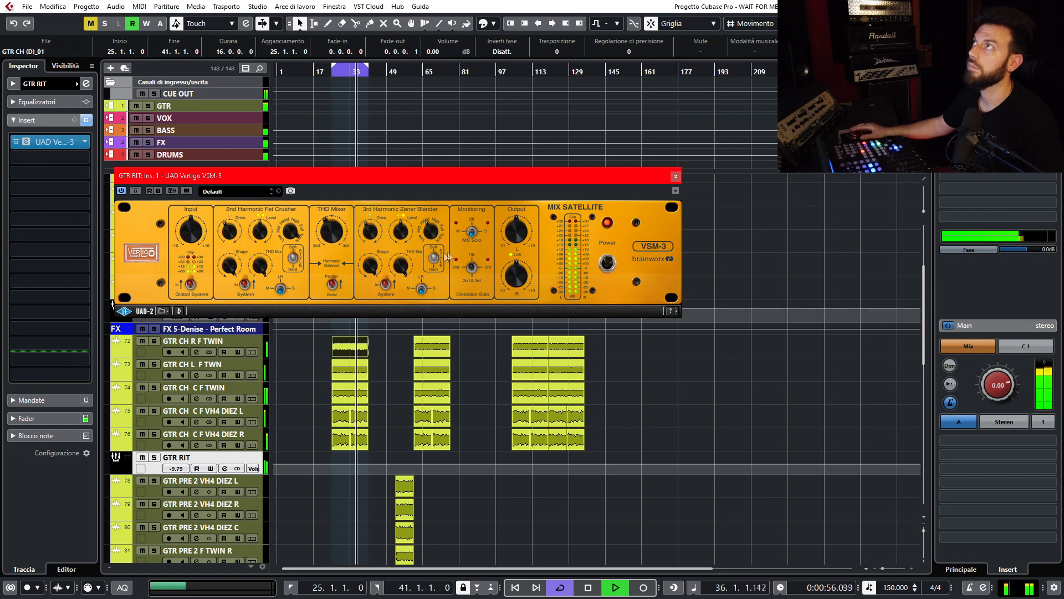
left_click_drag(376, 270, 374, 300)
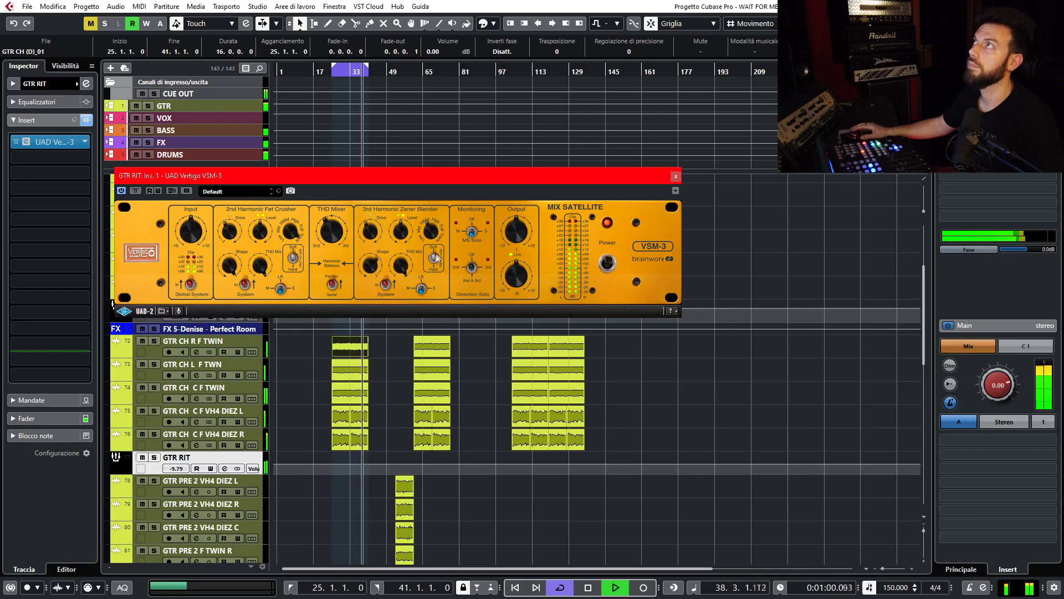
left_click_drag(377, 222, 377, 228)
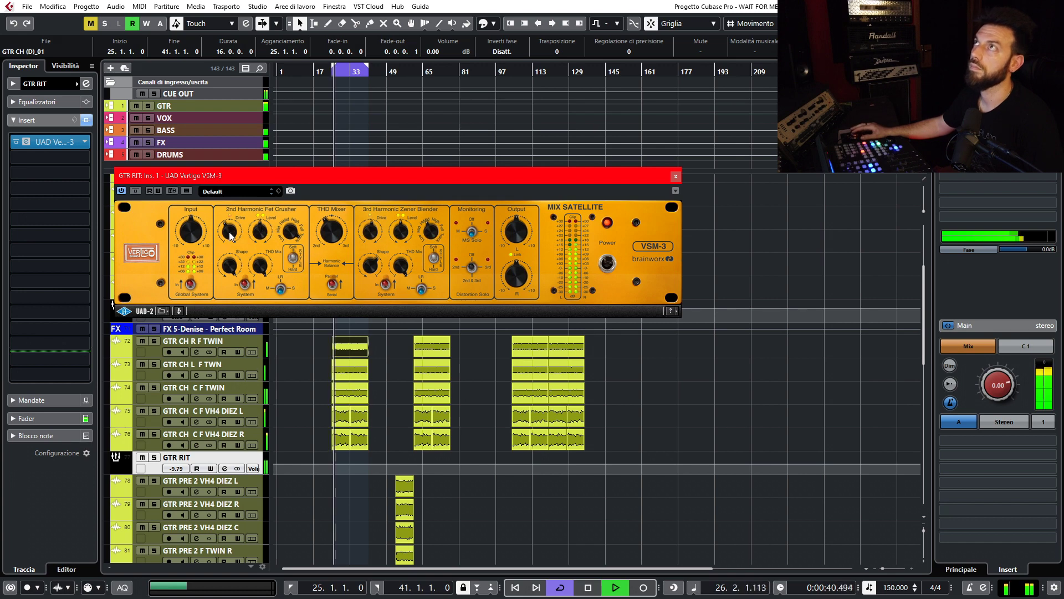
left_click_drag(291, 235, 290, 272)
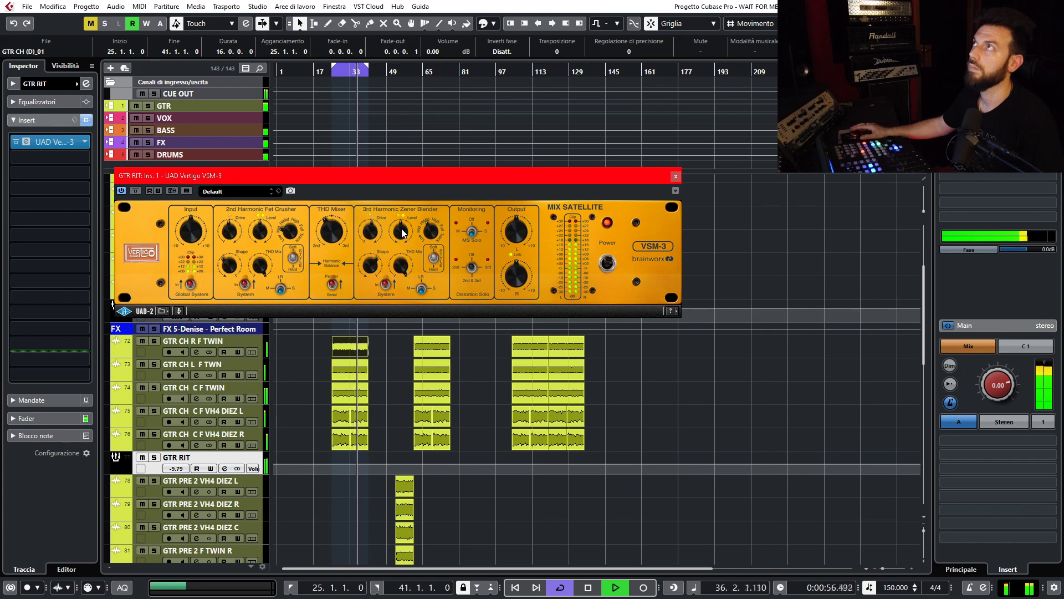
Set the 3rd harmonic filter to HiMid, fine-tune that section's drive and level, and compare with the VSM-3 bypassed.
mouse_move(423, 237)
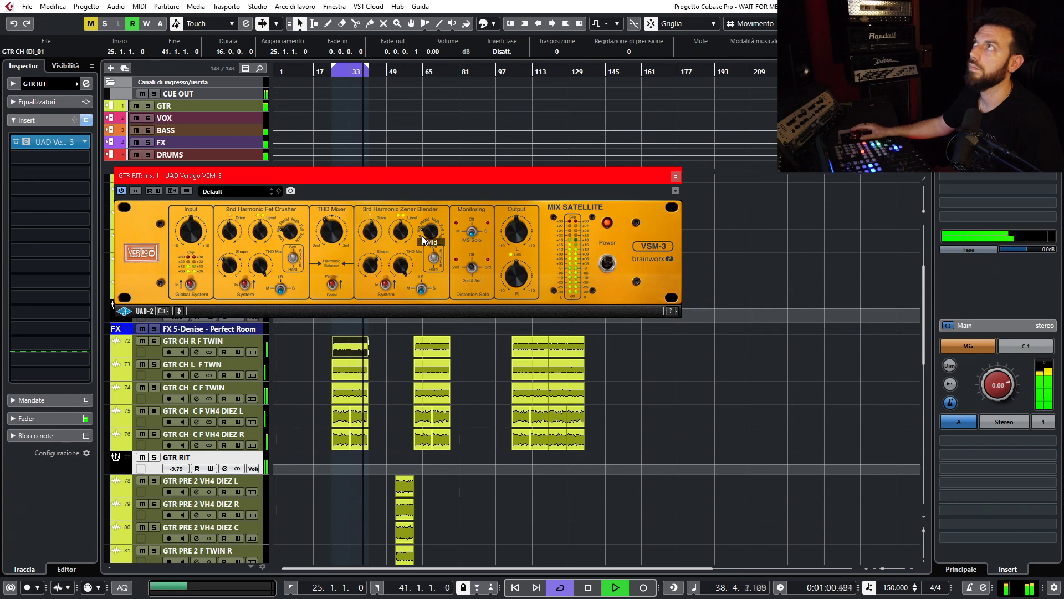
left_click_drag(422, 235, 421, 228)
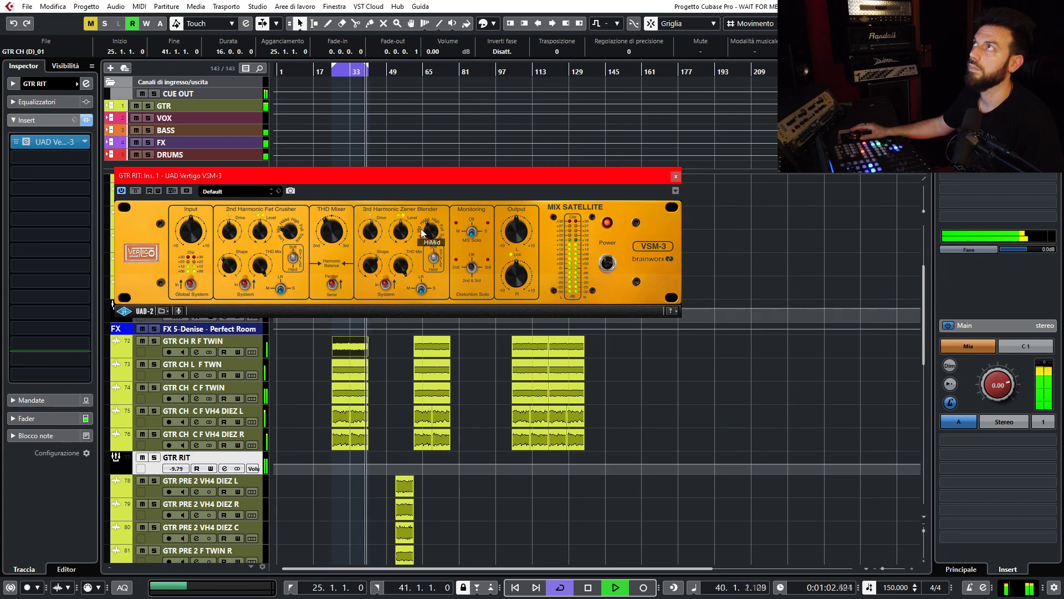
mouse_move(371, 237)
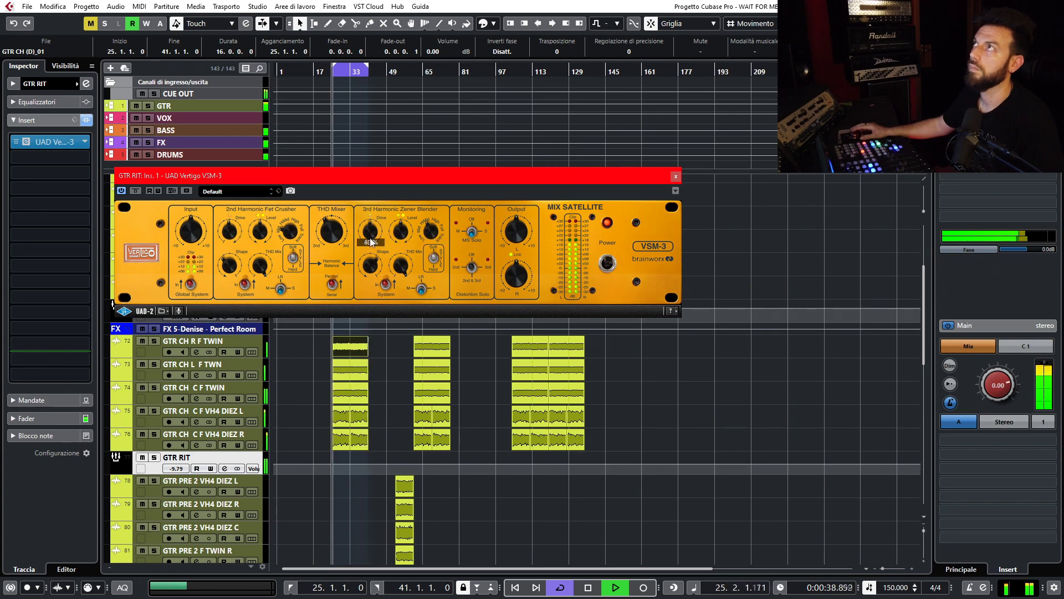
left_click_drag(375, 241, 398, 222)
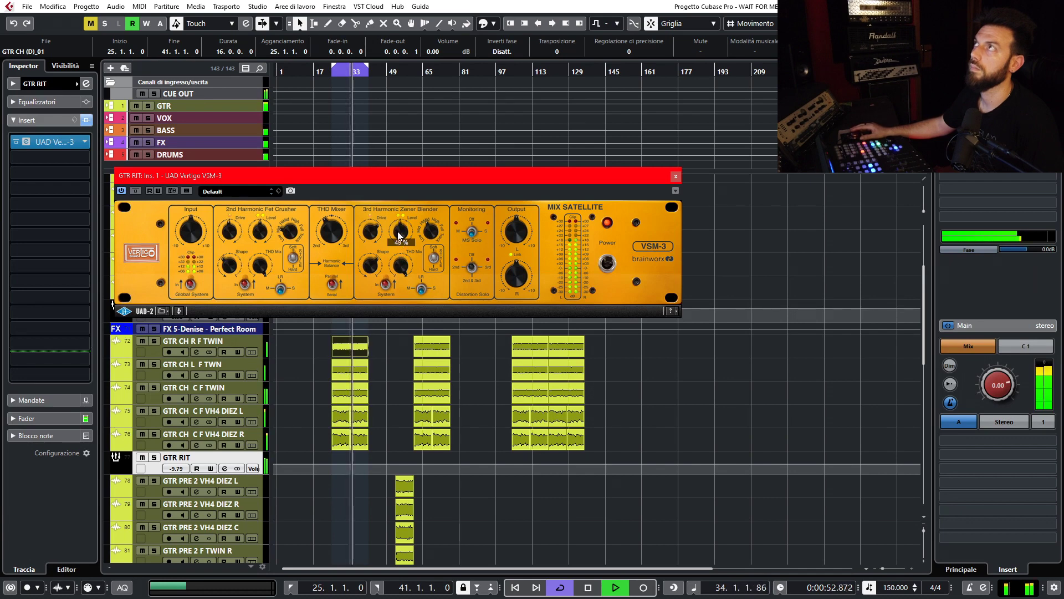
left_click(135, 191)
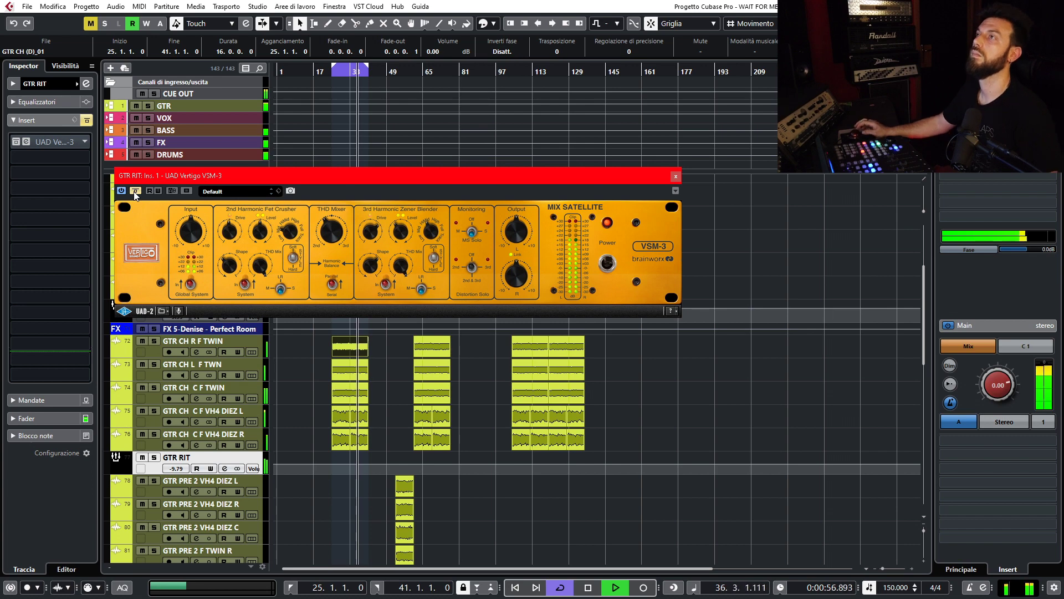
left_click(135, 191)
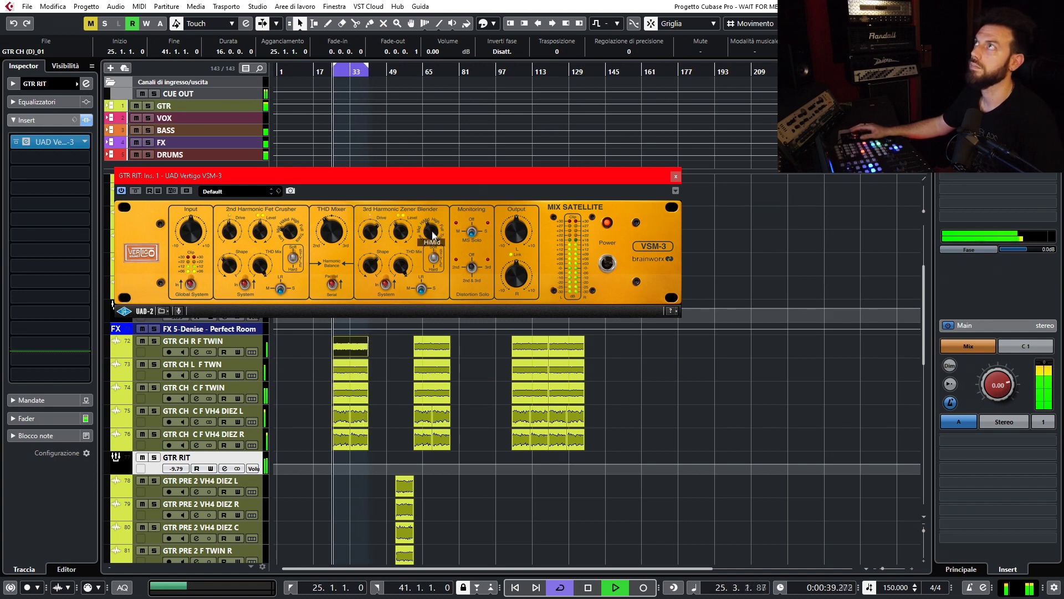
Raise the 2nd Harmonic Fet Crusher level slightly on GTR RIT's VSM-3.
mouse_move(371, 272)
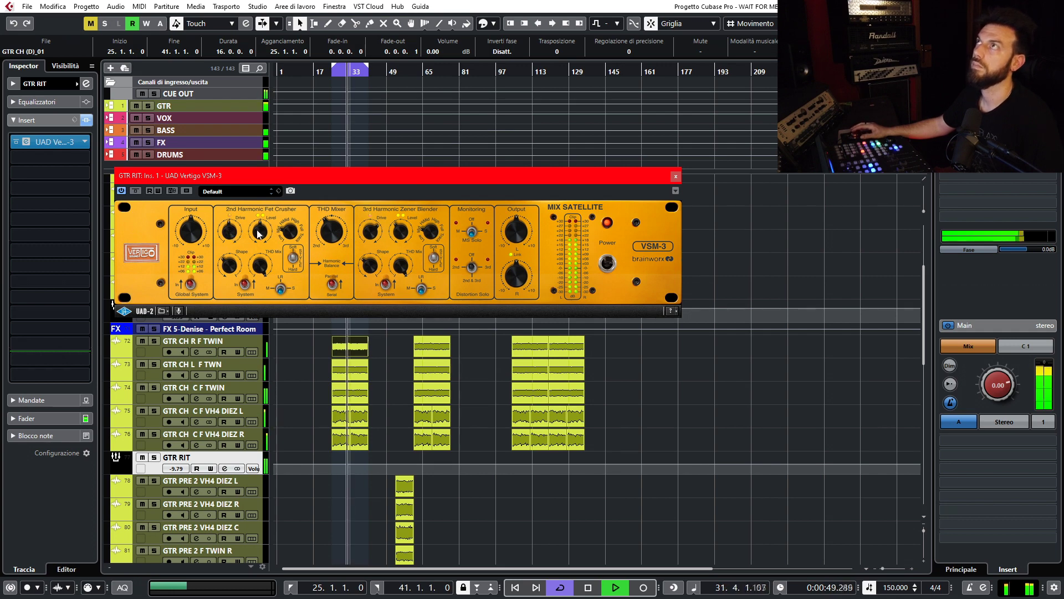
mouse_move(260, 224)
left_click_drag(259, 221, 259, 214)
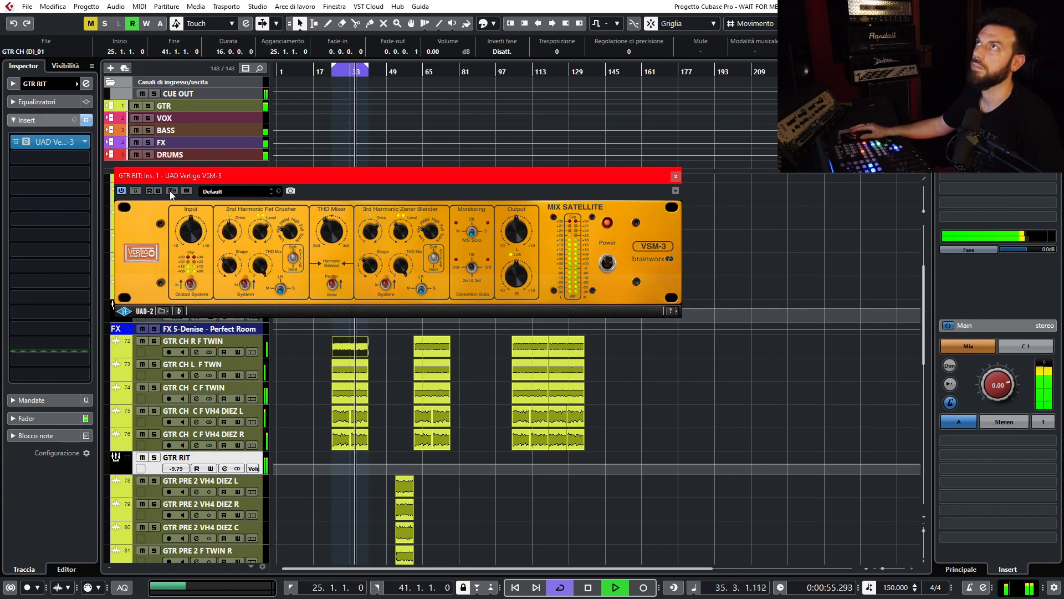
Compare GTR RIT with the VSM-3 bypassed and active, stop playback, and close the plug-in window.
left_click(135, 192)
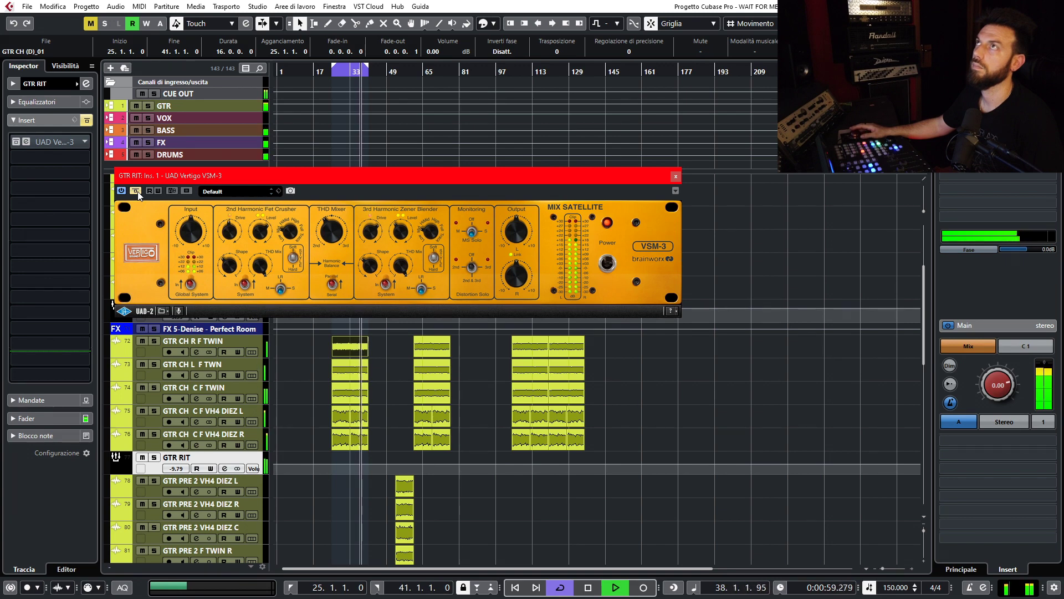
left_click(135, 191)
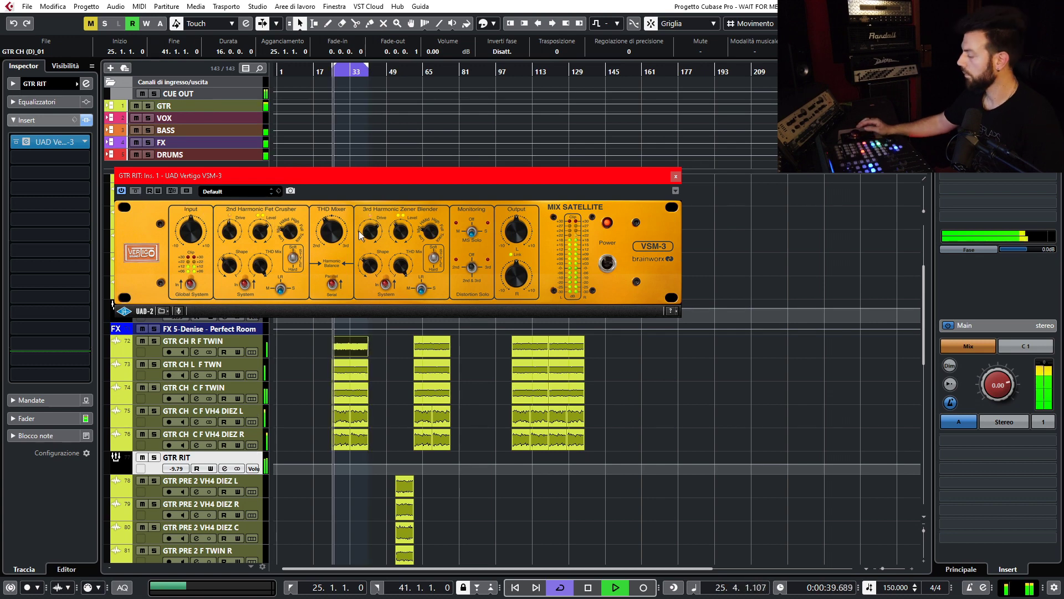
key("space")
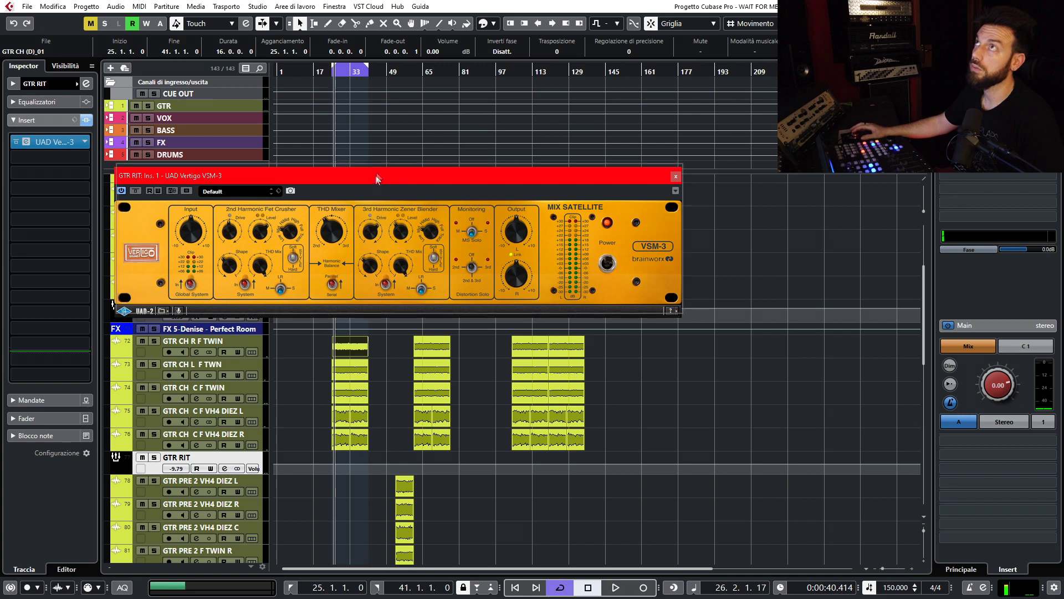
left_click_drag(374, 178, 387, 171)
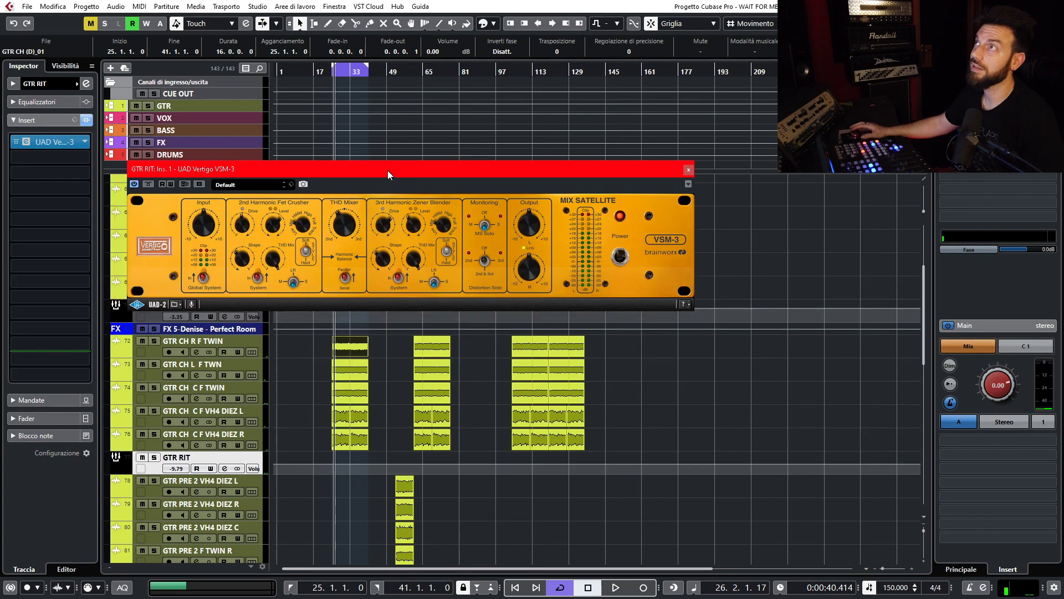
left_click(689, 170)
Loop playback over the GTR PRE 2 VH4 DIEZ L event and audition the GTR PRE 2 group soloed and in the mix.
scroll(390, 286, "down", 5)
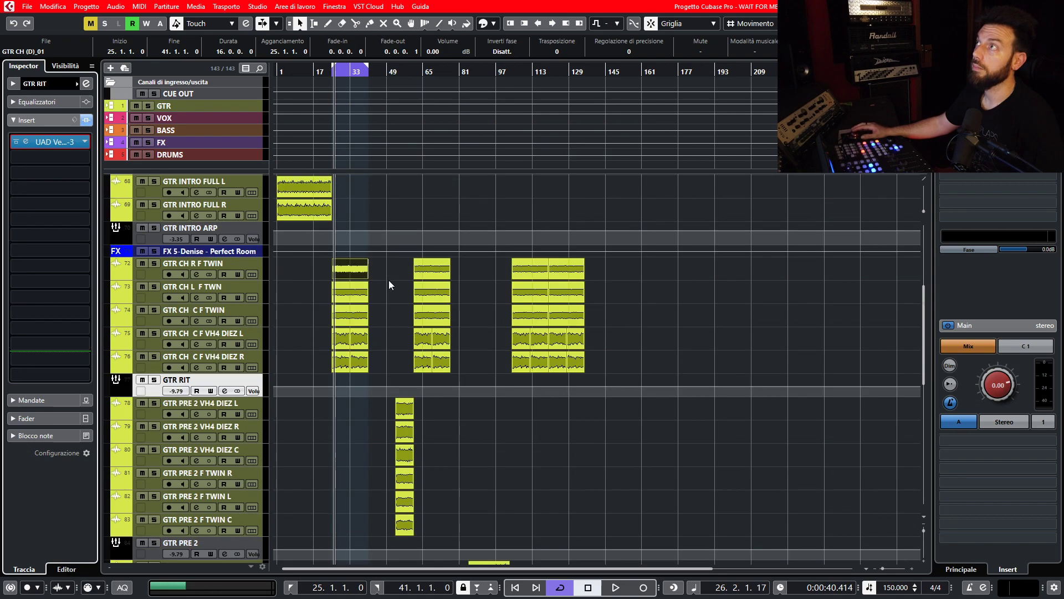
left_click(397, 73)
key("space")
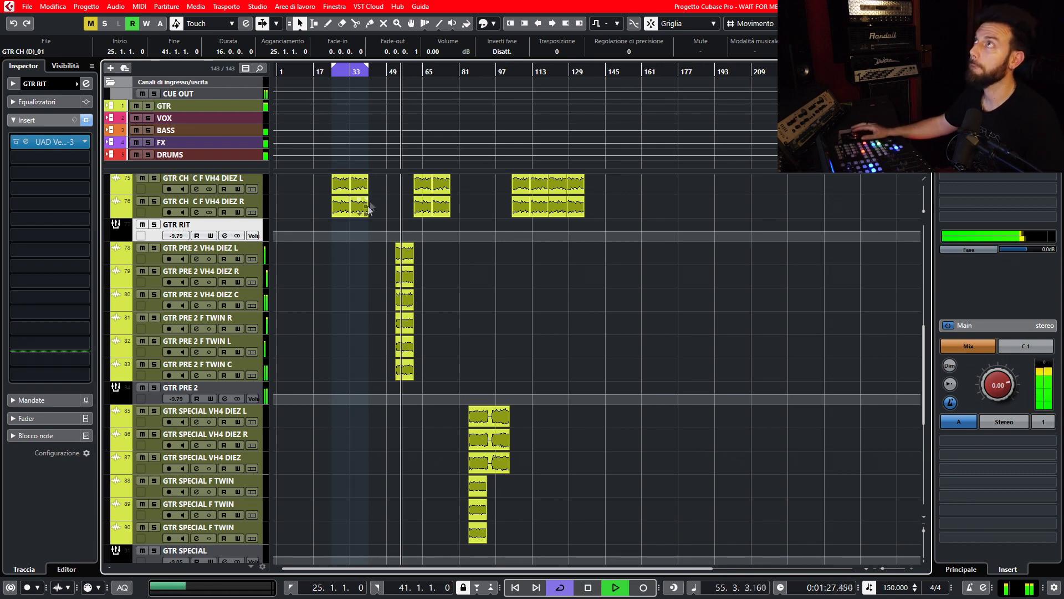
left_click(406, 258)
left_click(406, 264)
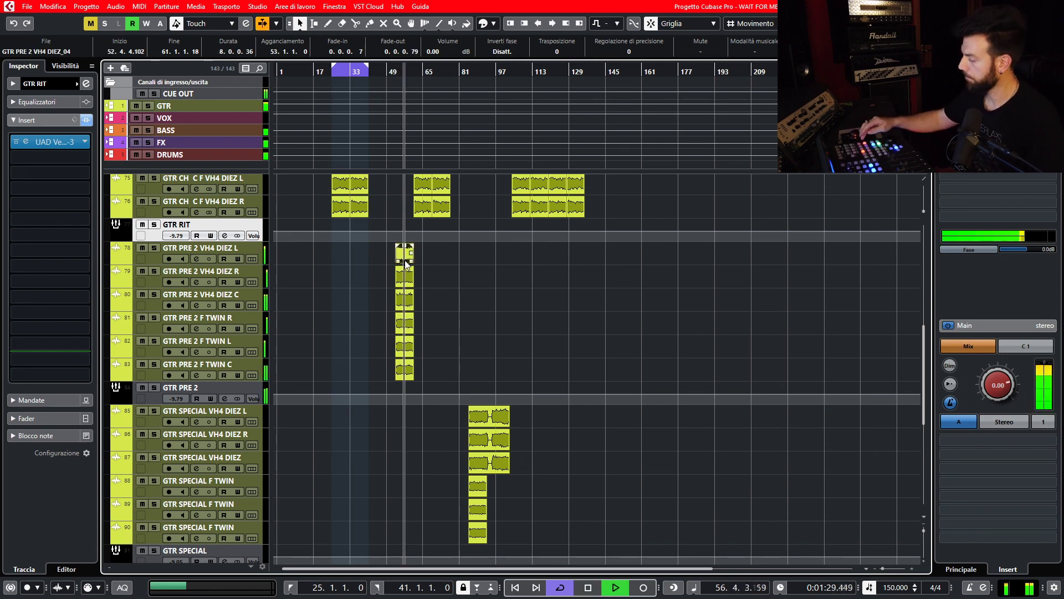
key("p")
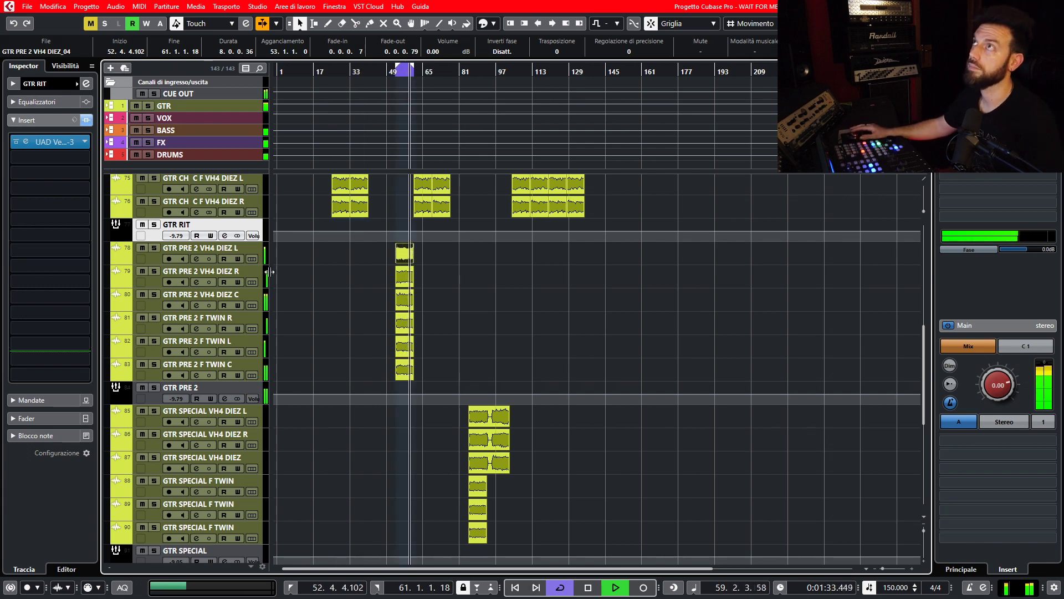
left_click(154, 388)
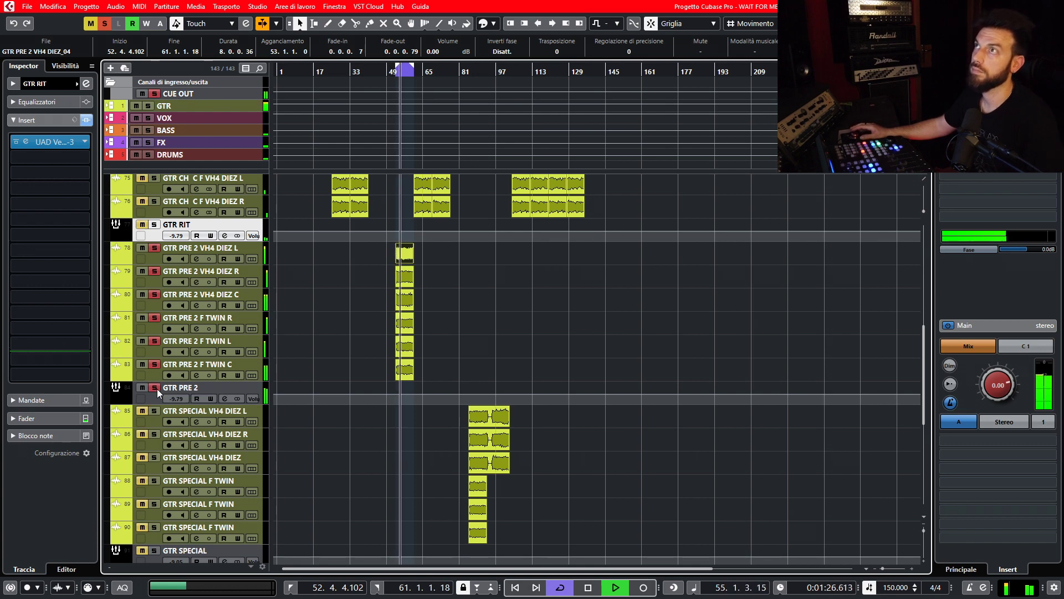
left_click(154, 387)
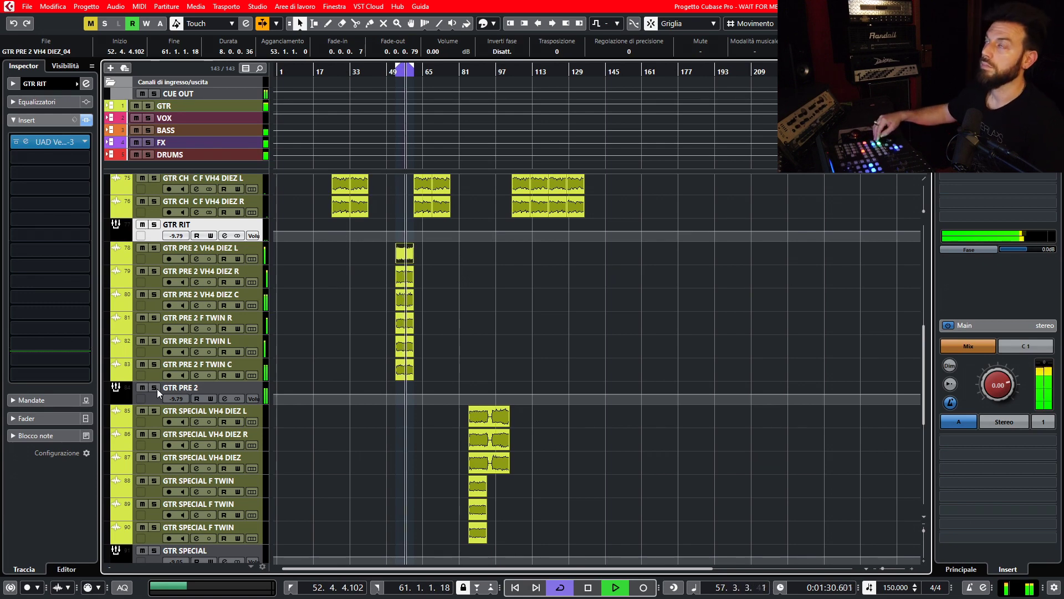
Stop playback and insert the UAD Vertigo VSM-3 plug-in on the GTR PRE 2 group.
key("space")
left_click(154, 405)
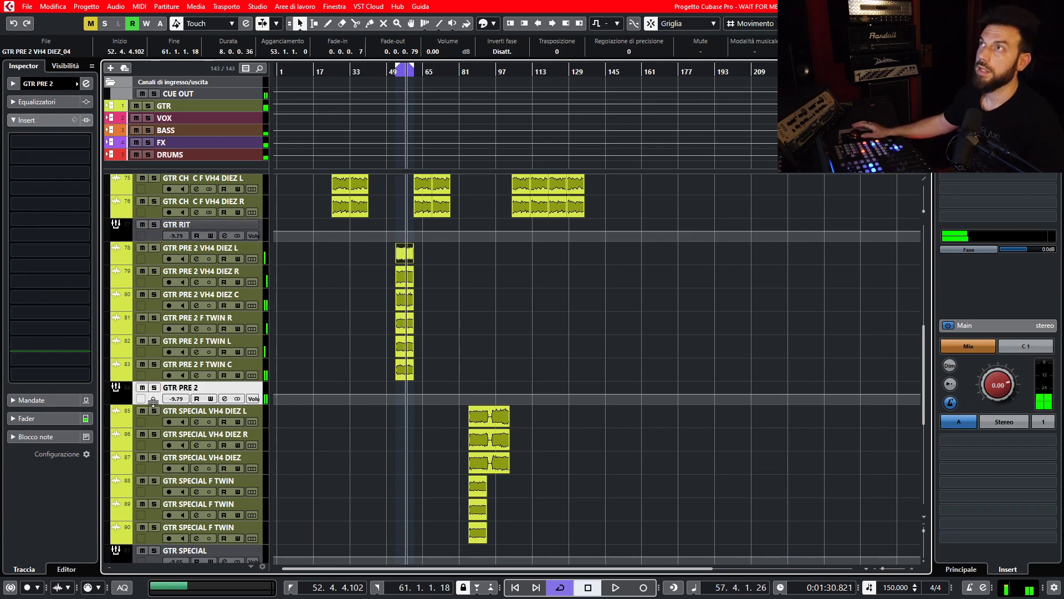
left_click(84, 143)
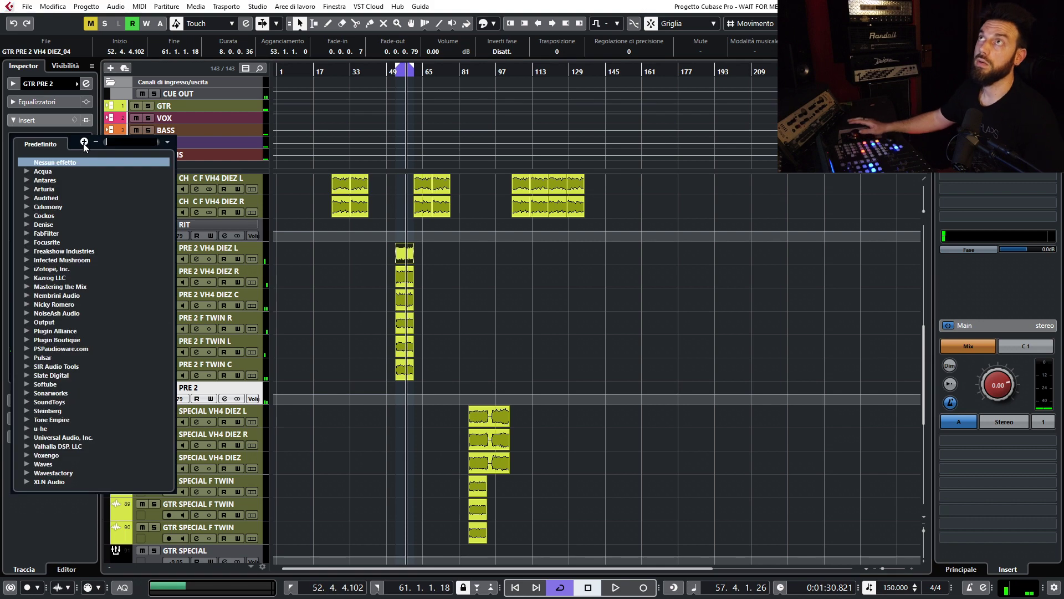
type("VERT")
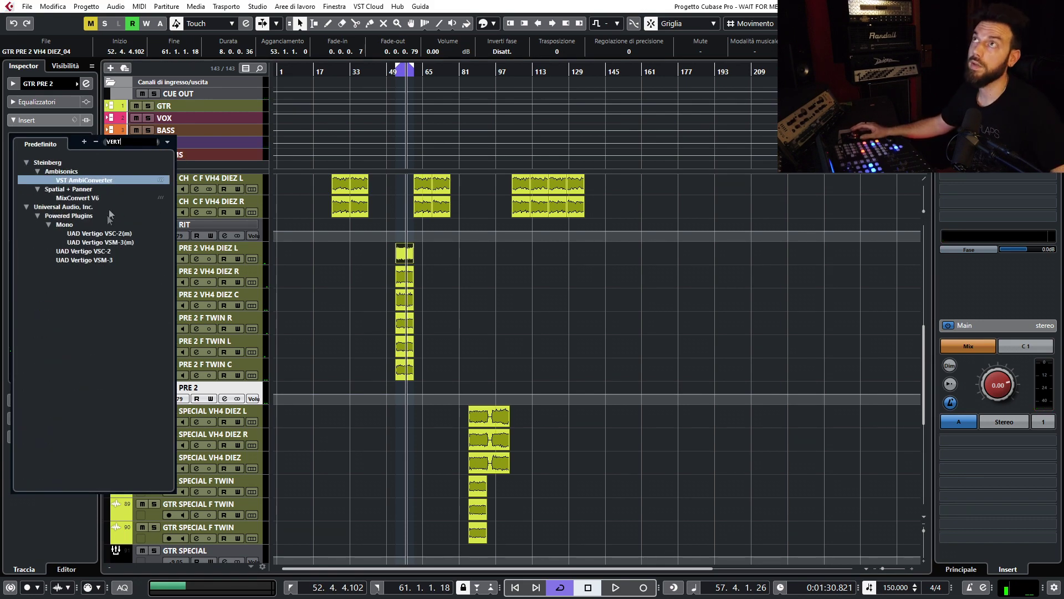
left_click(101, 259)
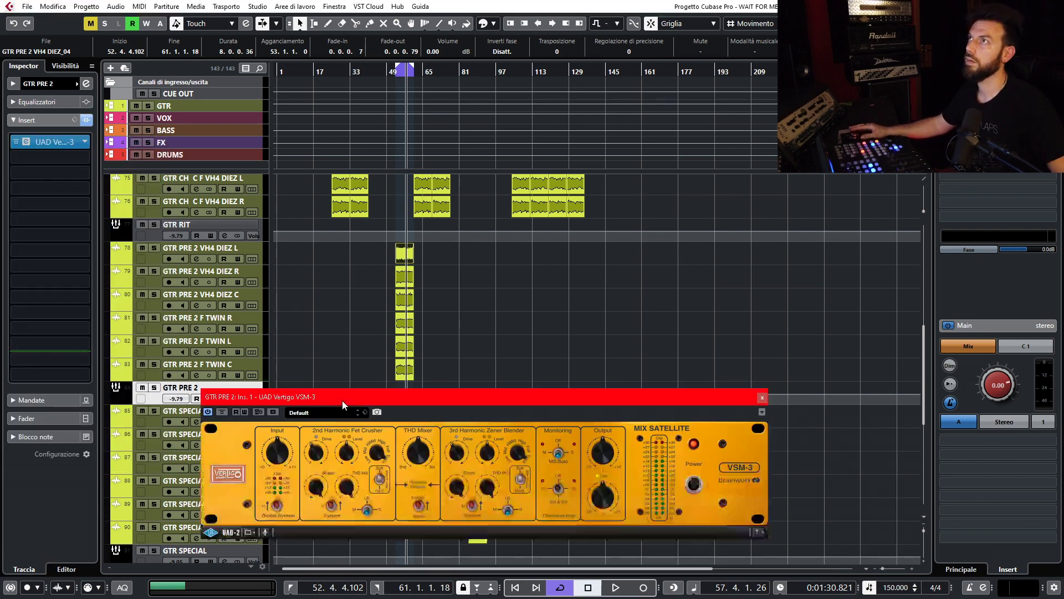
During playback, set the 3rd Harmonic Zener Blender level to about 76% on GTR PRE 2 and compare with the VSM-3 bypassed.
key("space")
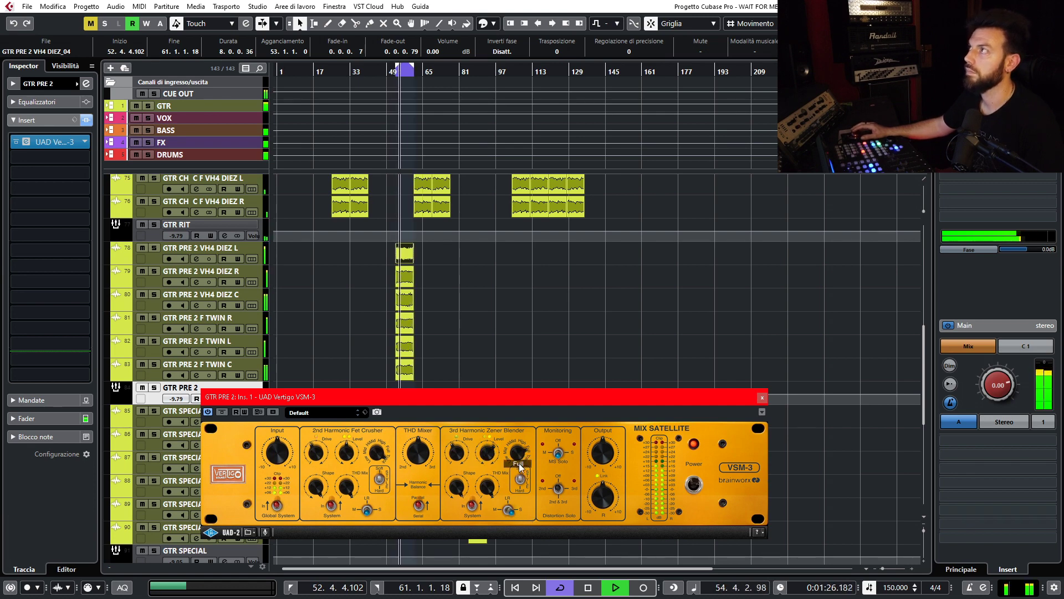
left_click_drag(481, 452, 487, 450)
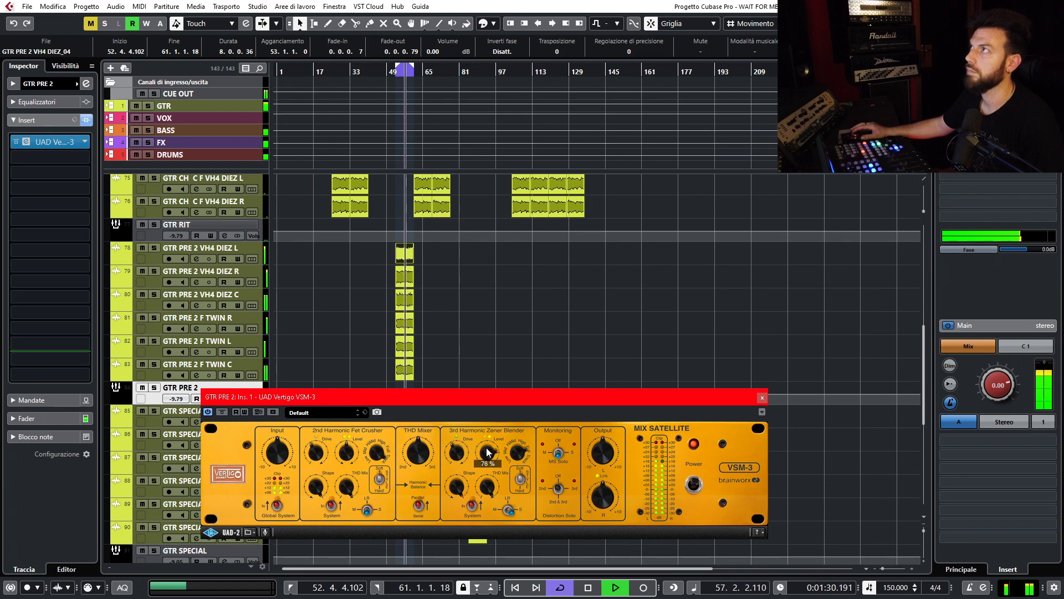
key("space")
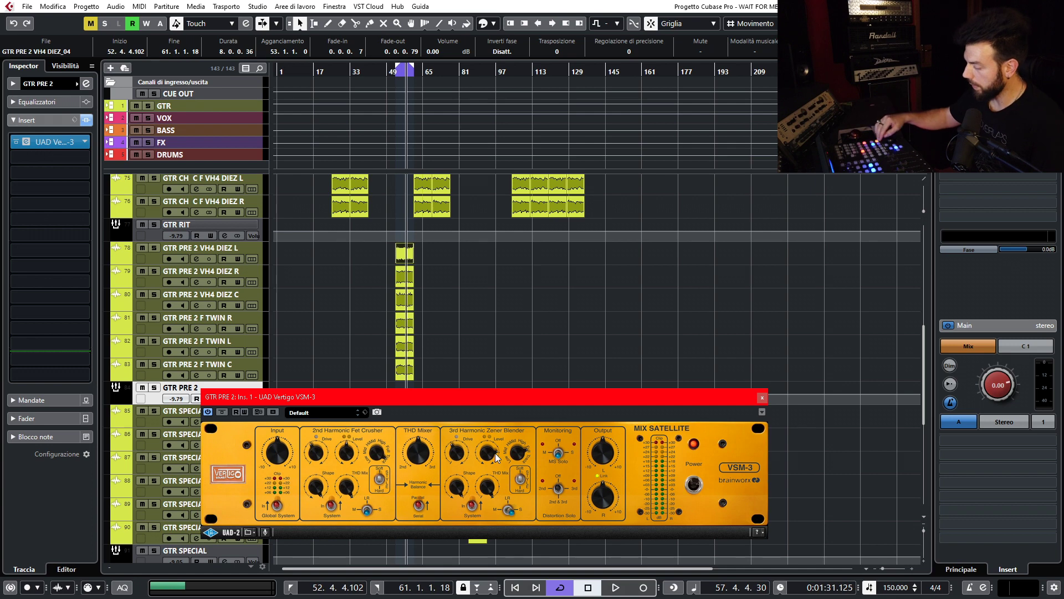
key("space")
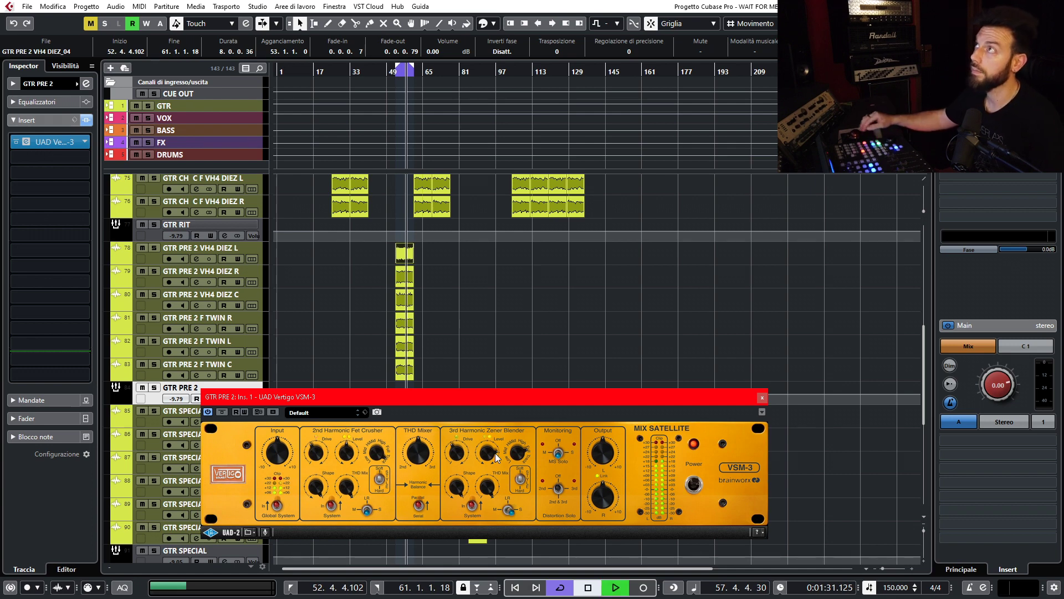
left_click(222, 413)
left_click(222, 413)
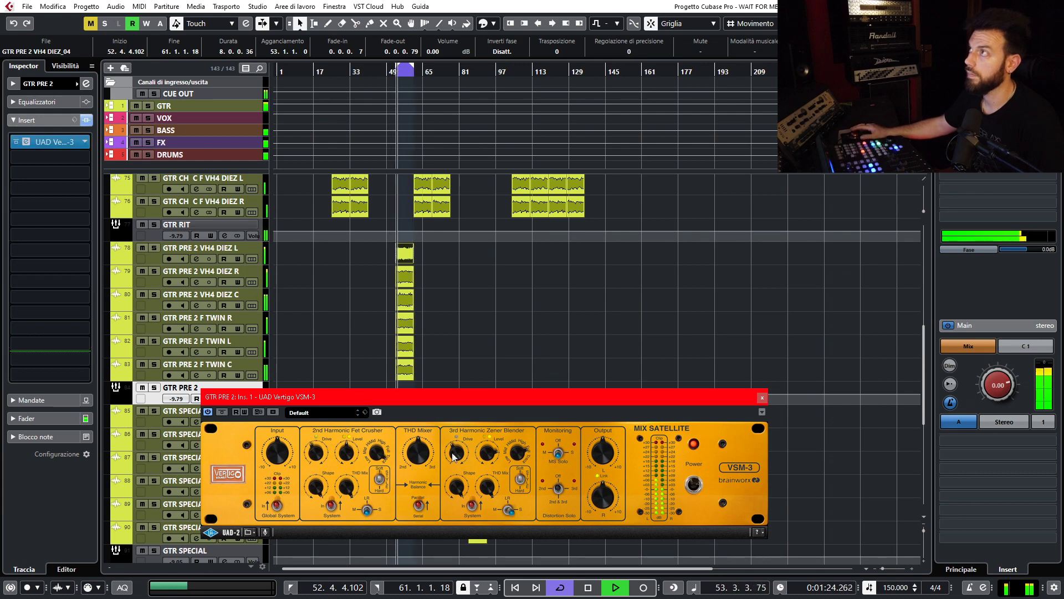
Fine-tune the drive of the 3rd Harmonic Zener Blender on GTR PRE 2 and lower its shape.
left_click_drag(457, 454, 459, 452)
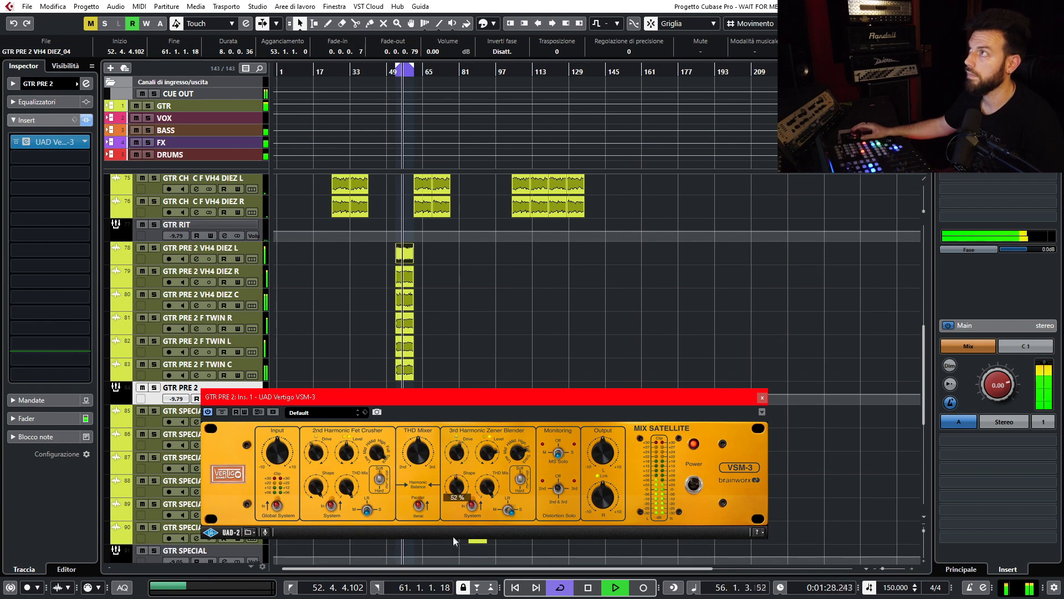
left_click_drag(456, 487, 457, 519)
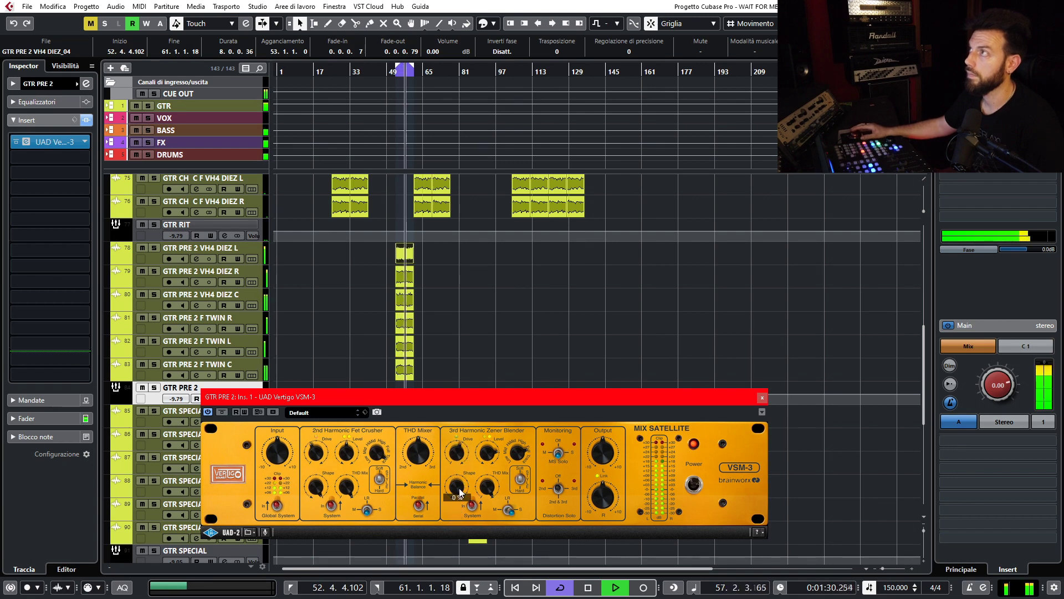
left_click(523, 488)
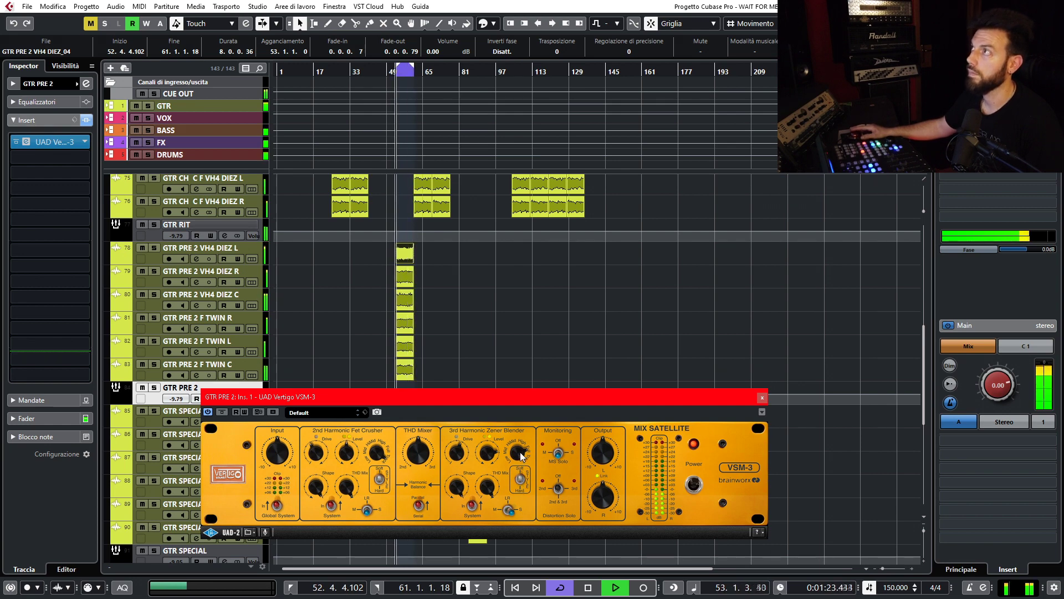
Raise the 2nd Harmonic Fet Crusher level to about 68% and audition its filter settings, including Mid.
mouse_move(347, 437)
left_mouse_down()
mouse_move(348, 453)
mouse_move(350, 438)
left_mouse_up()
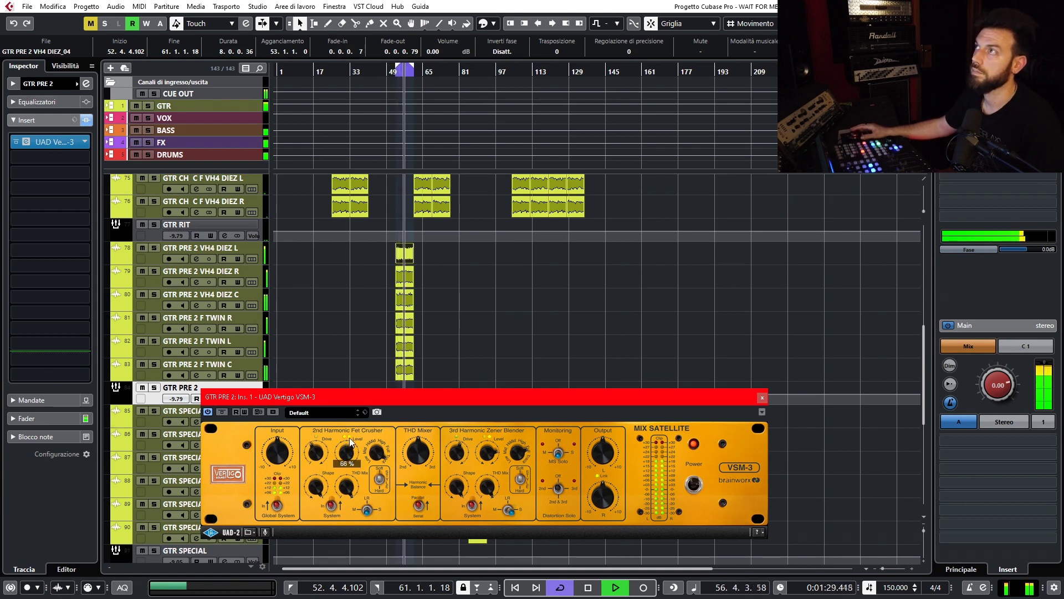
mouse_move(377, 461)
left_click_drag(377, 461, 371, 485)
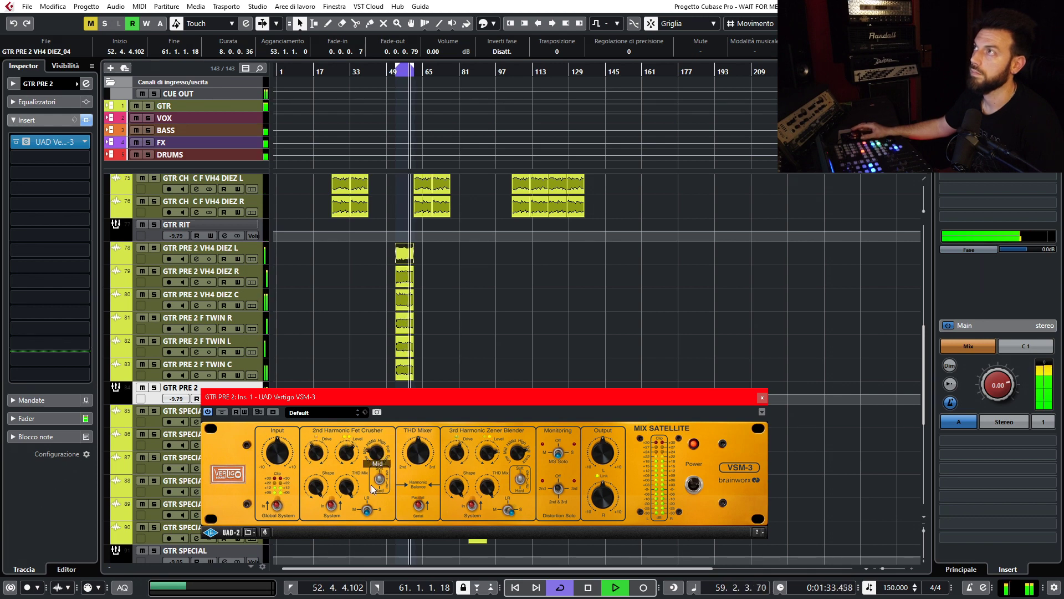
left_click_drag(371, 485, 374, 475)
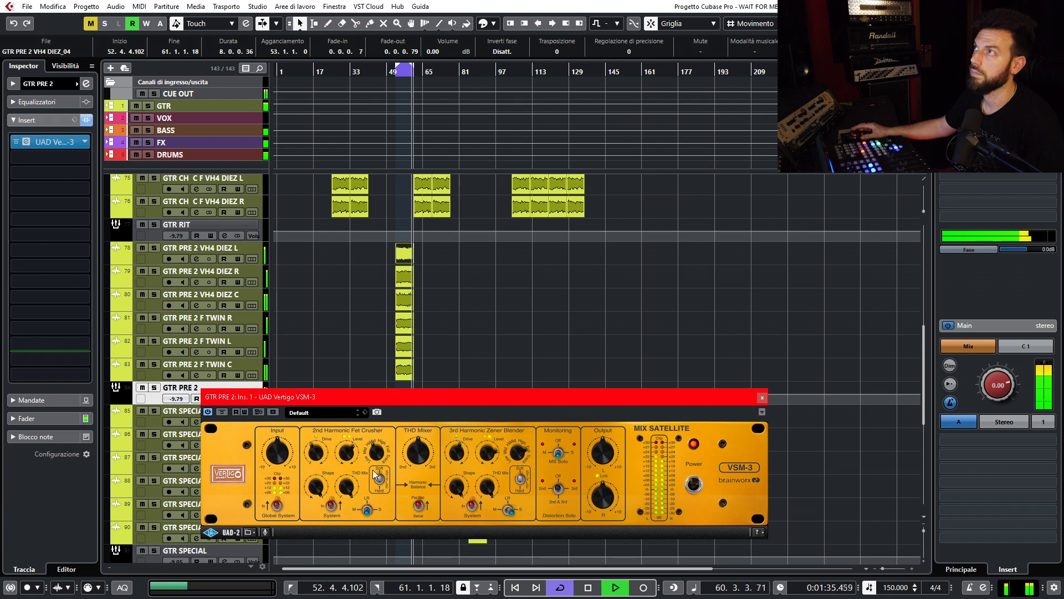
Raise the 2nd Harmonic Fet Crusher drive to about 59%, then slightly reduce its level and lower its shape.
mouse_move(318, 456)
left_mouse_down()
mouse_move(318, 468)
mouse_move(320, 438)
left_mouse_up()
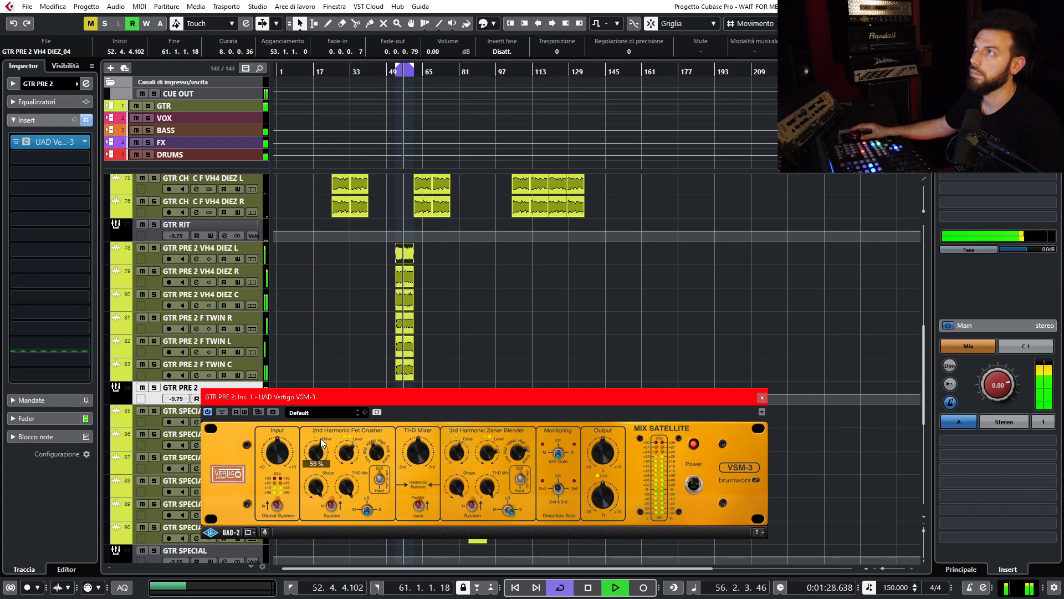
left_click_drag(346, 464, 344, 470)
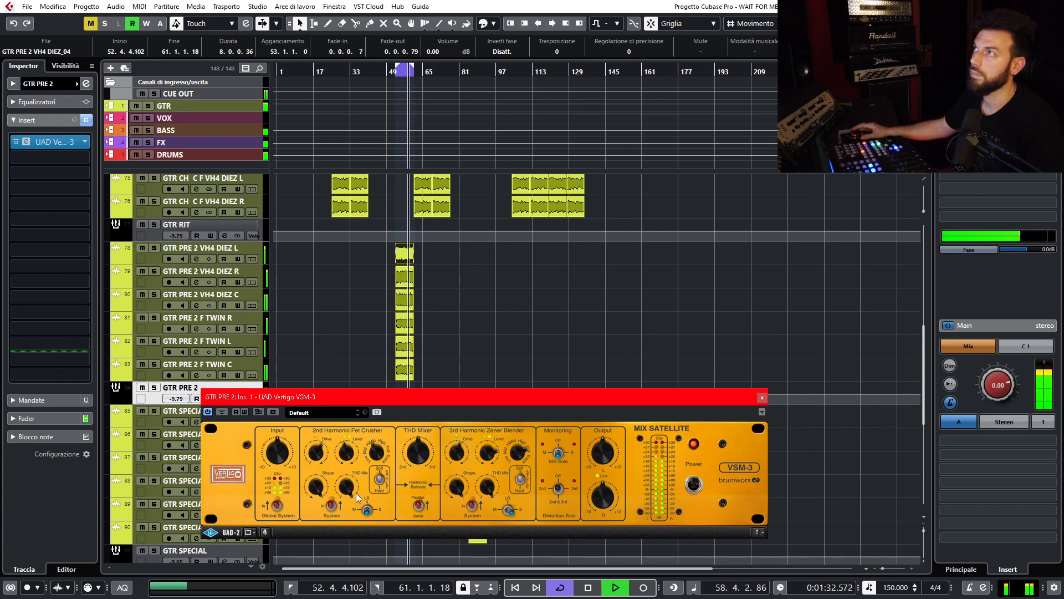
left_click_drag(315, 488, 315, 533)
Set the THD Mixer to about 58%, compare GTR PRE 2 with the VSM-3 bypassed and active, and close the plug-in window.
mouse_move(418, 452)
left_mouse_down()
mouse_move(418, 471)
mouse_move(420, 431)
mouse_move(417, 456)
mouse_move(420, 442)
left_mouse_up()
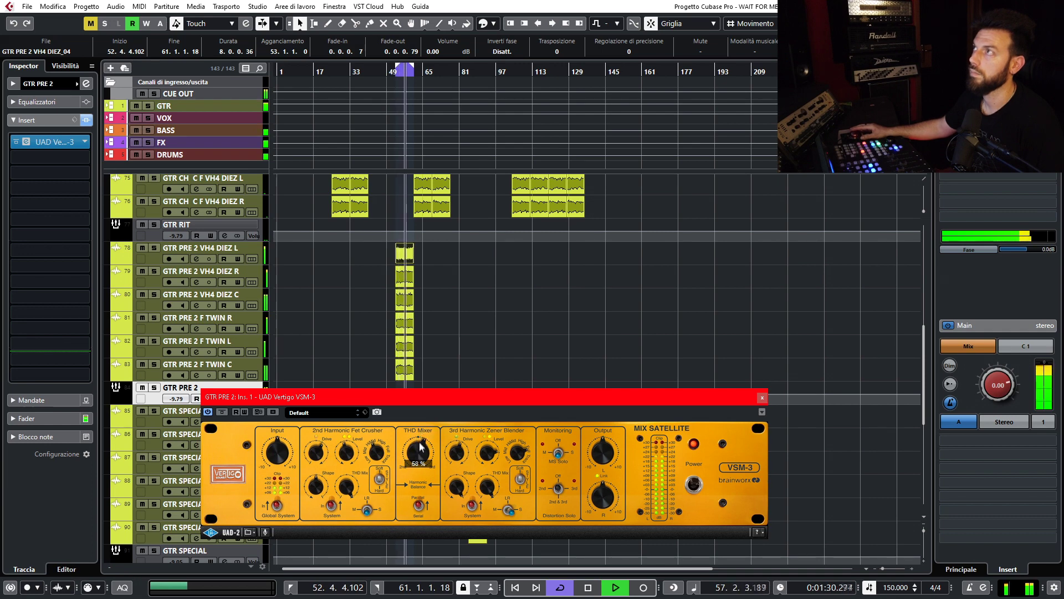
left_click(221, 412)
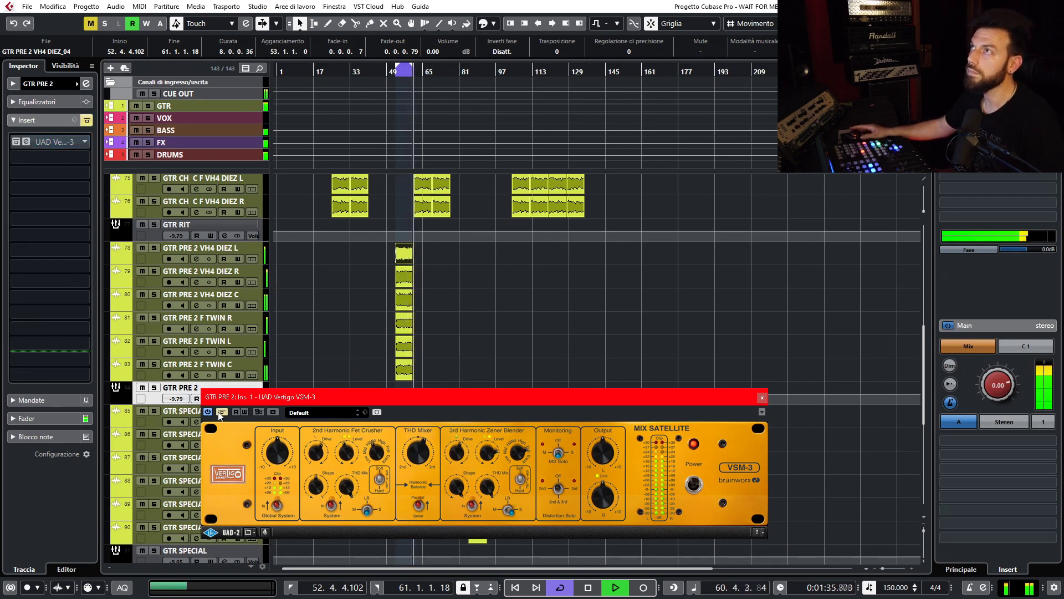
left_click(221, 412)
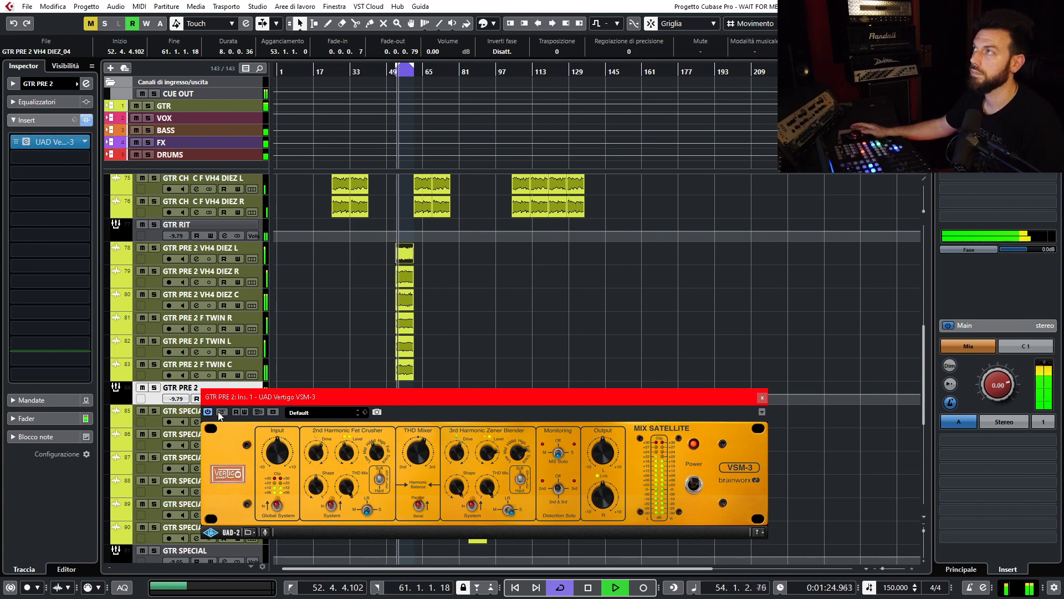
key("space")
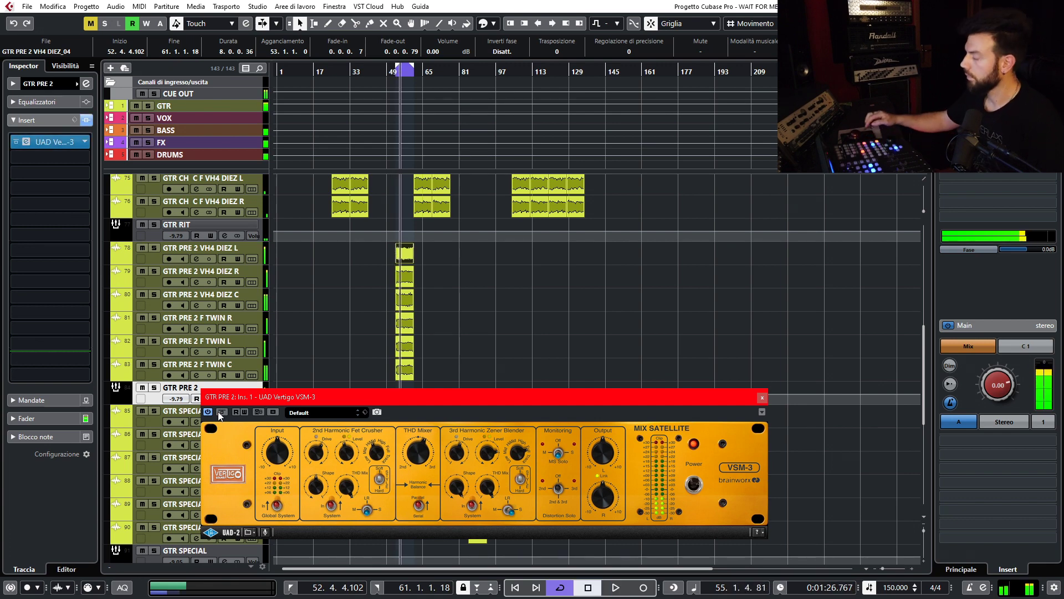
left_click(762, 397)
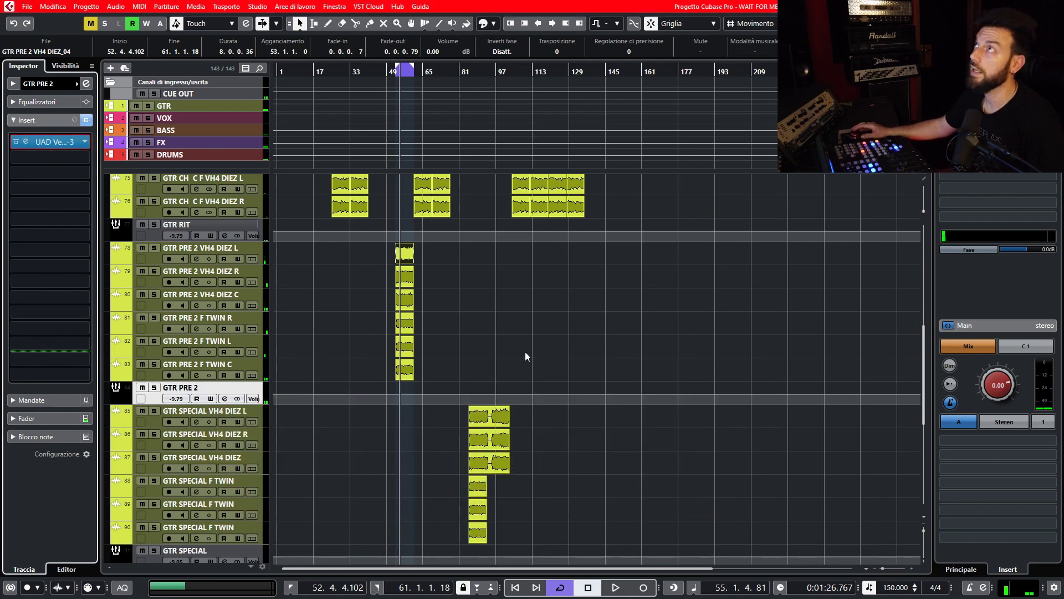
Loop playback over the GTR SPECIAL VH4 DIEZ L event and audition the GTR SPECIAL group soloed from its start.
scroll(524, 351, "down", 5)
scroll(520, 352, "up", 8)
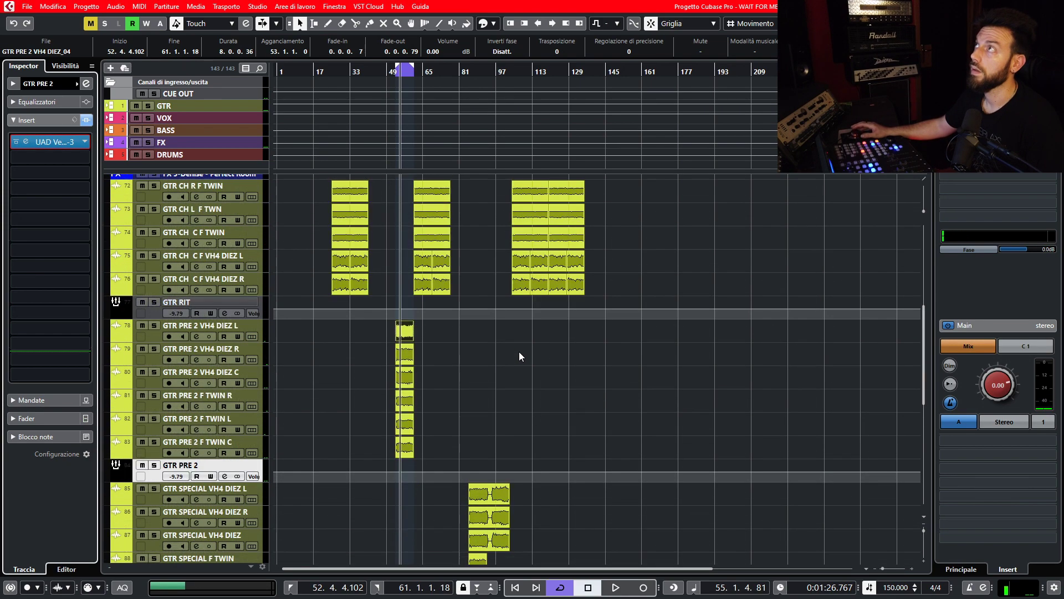
scroll(518, 351, "down", 4)
scroll(518, 353, "down", 2)
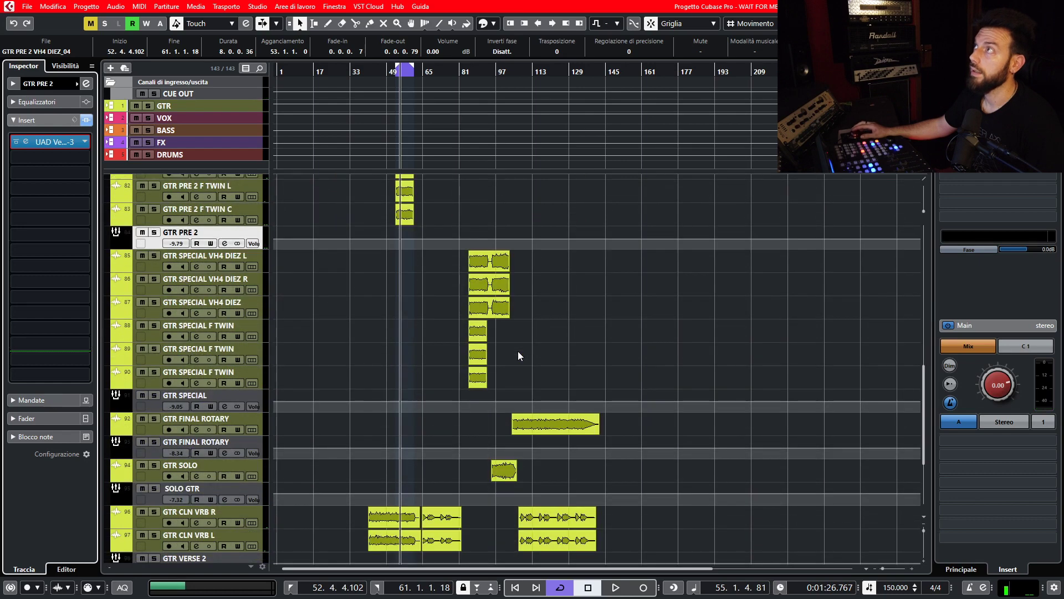
left_click(471, 70)
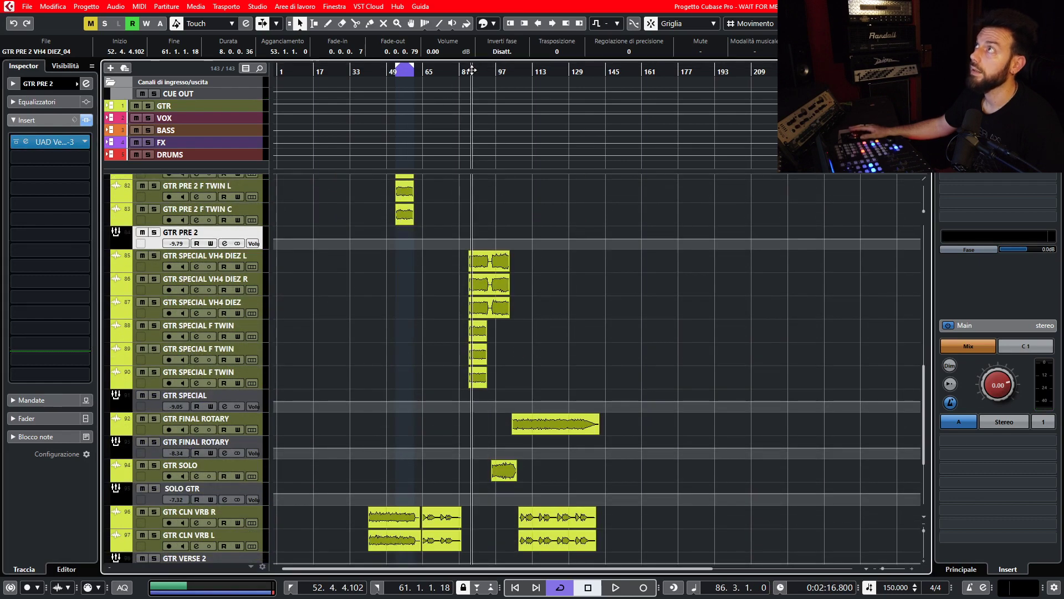
left_click(481, 261)
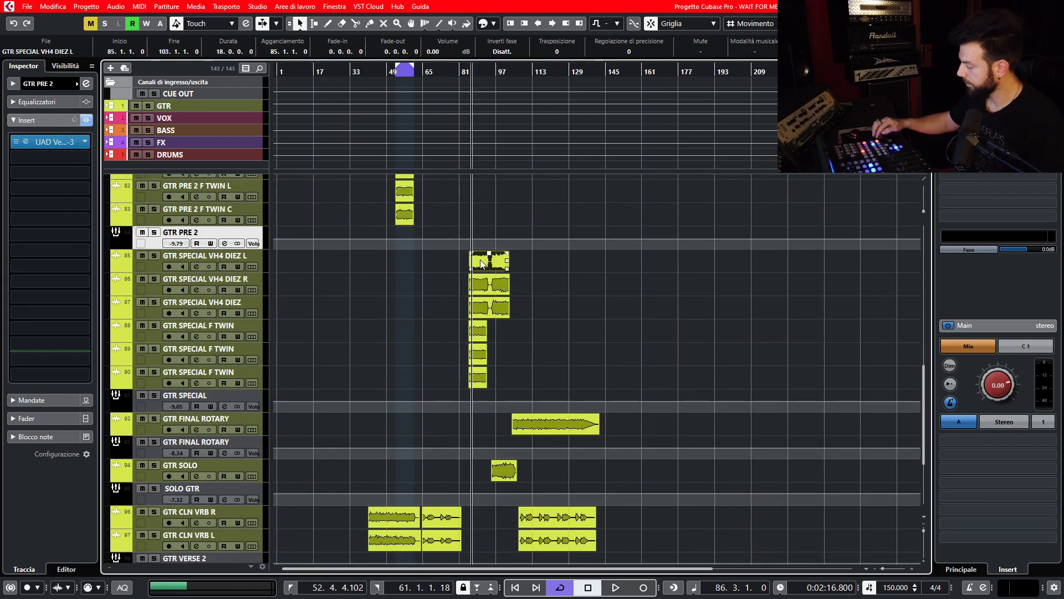
key("space")
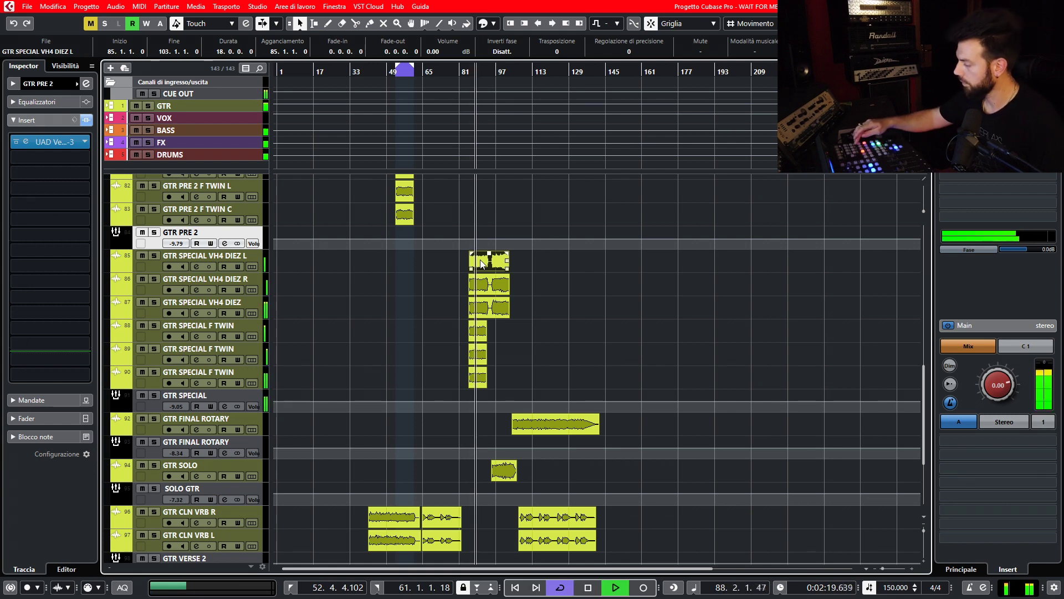
key("p")
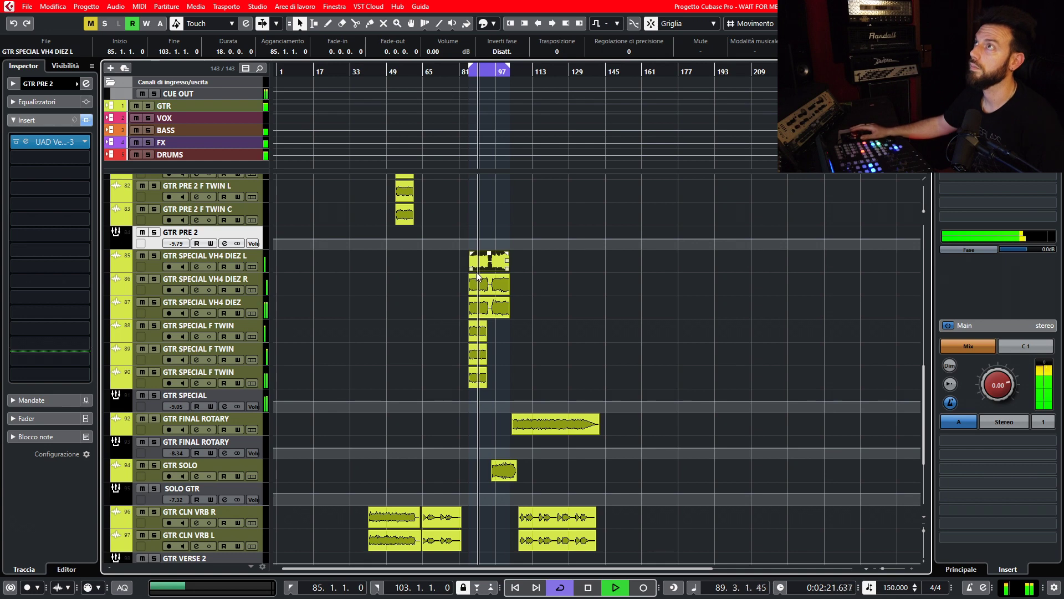
left_click(155, 395)
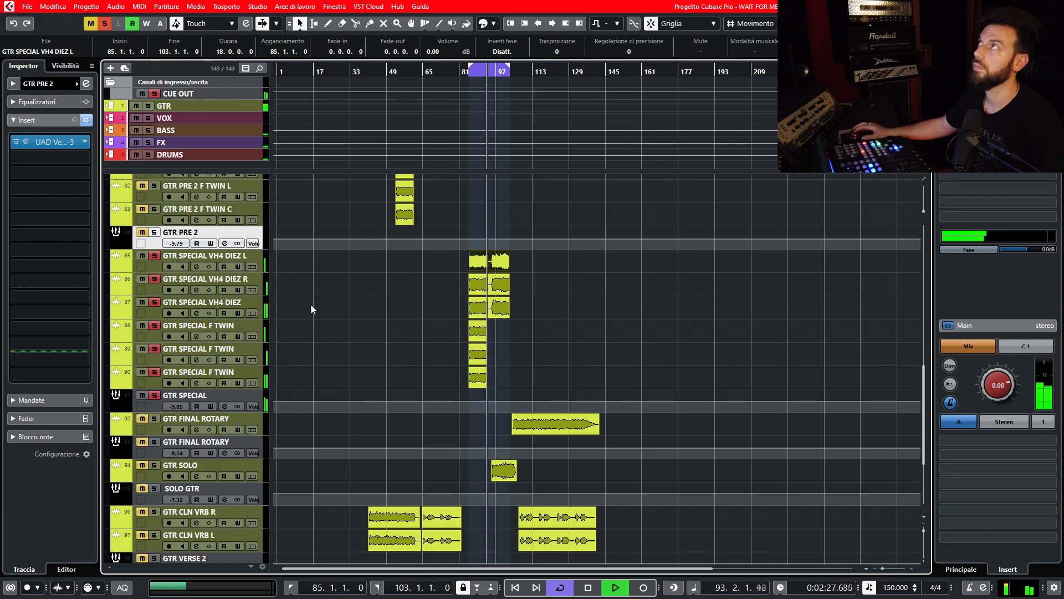
left_click(470, 72)
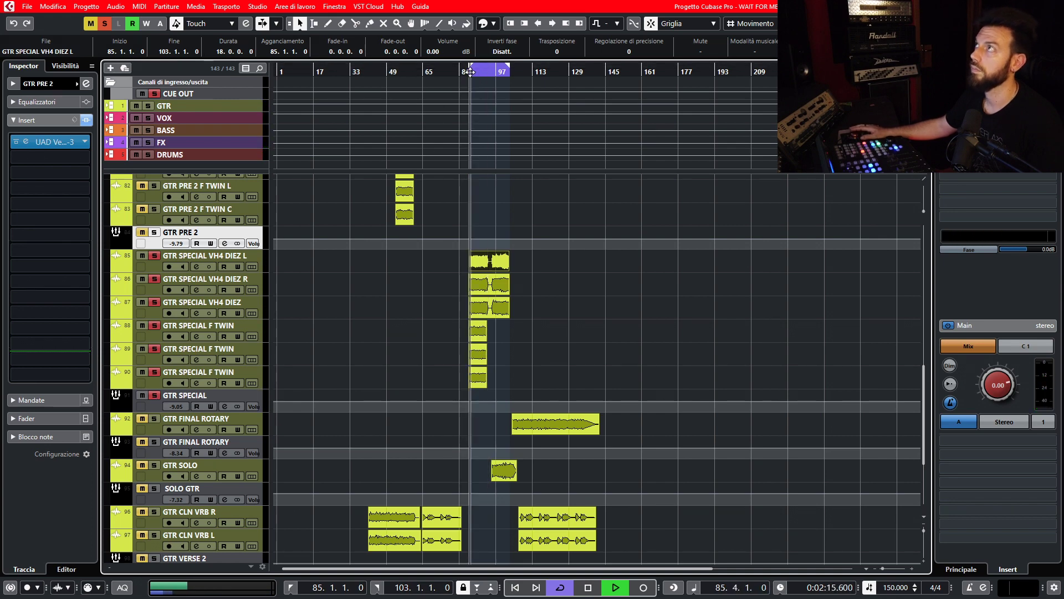
Shorten the playback loop to the GTR SPECIAL F TWIN event and unsolo GTR SPECIAL to hear it in the mix.
left_click(480, 332)
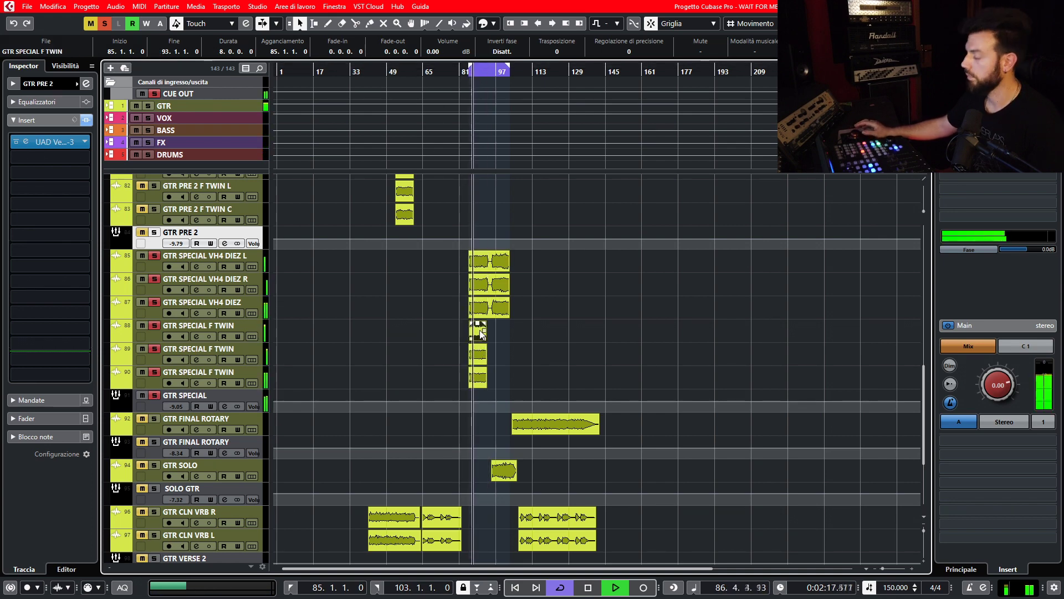
left_click(477, 353)
key("p")
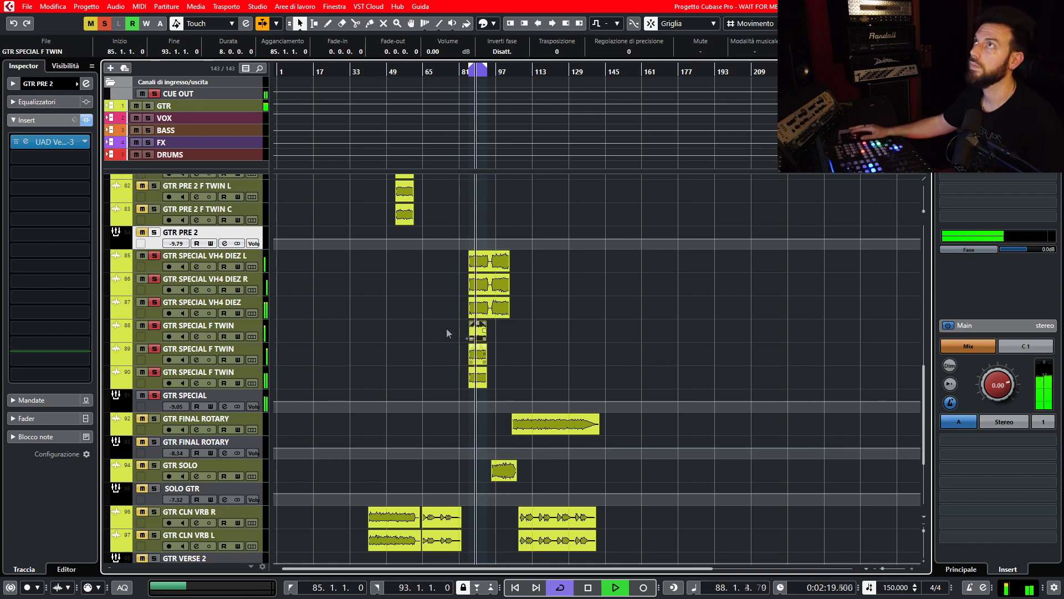
left_click(155, 395)
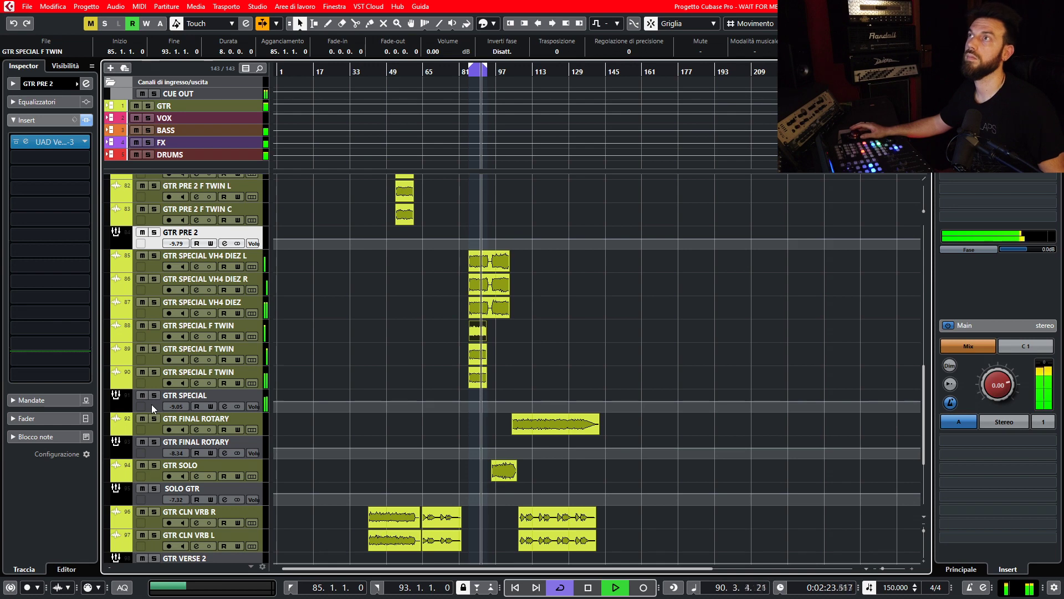
Stop playback and insert UAD Vertigo VSM-3 on the GTR SPECIAL group, placing its window below the group's audio events.
left_click(151, 405)
key("space")
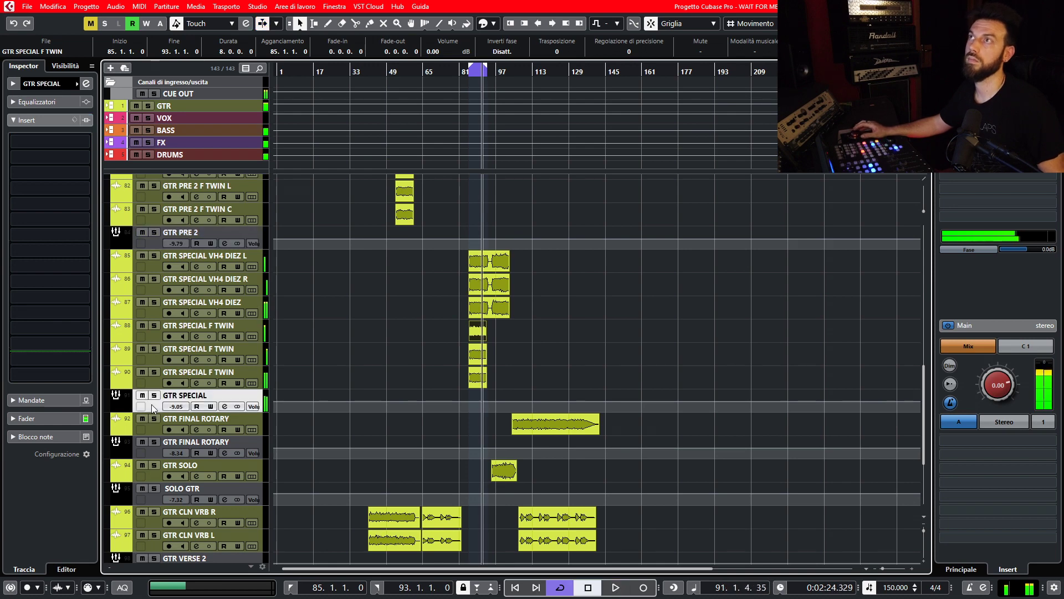
left_click(80, 141)
type("VERT")
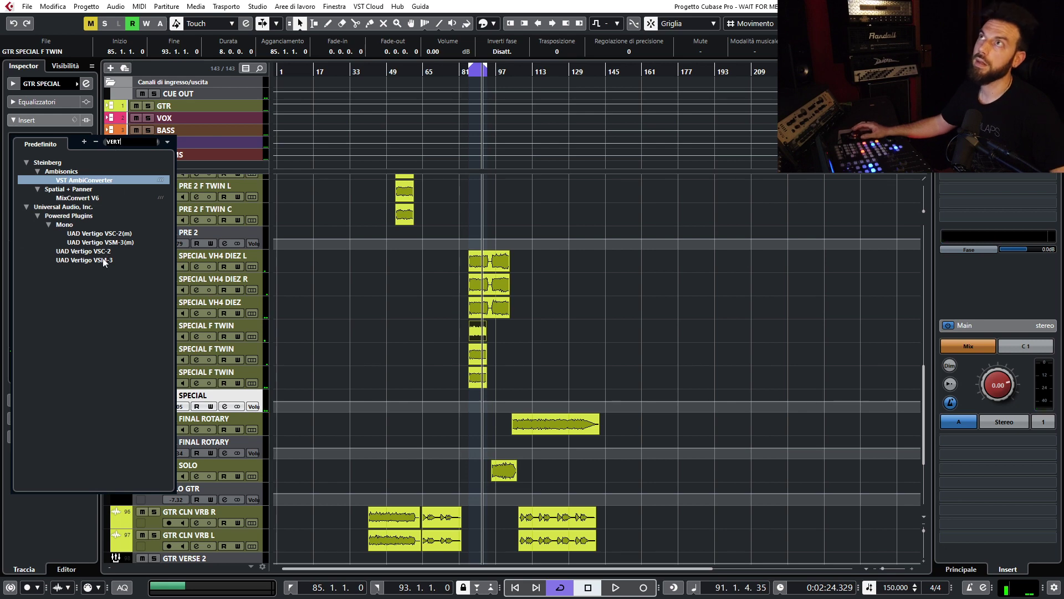
double_click(102, 258)
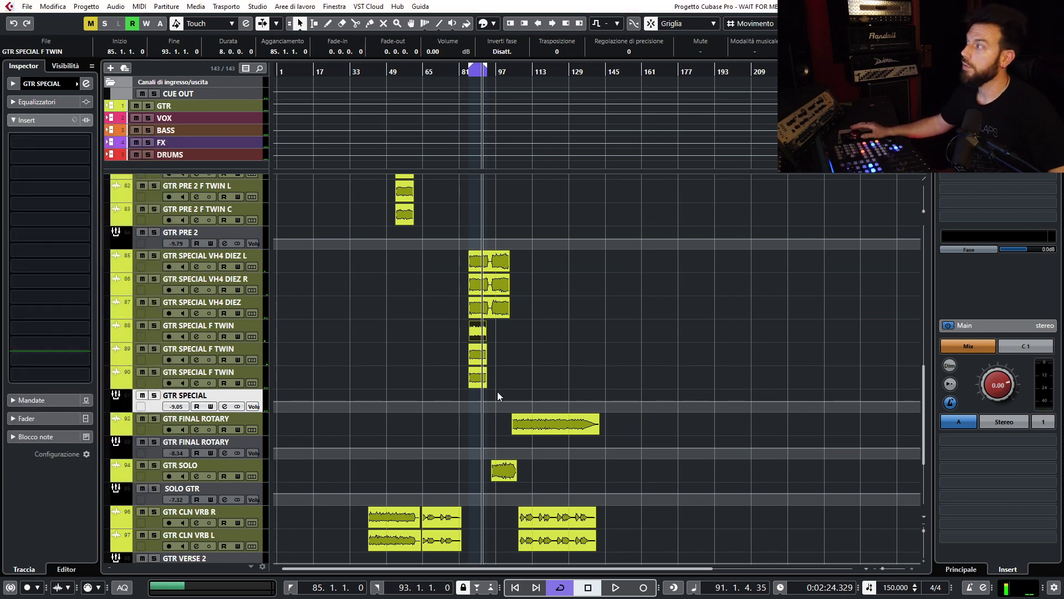
left_click_drag(678, 503, 431, 365)
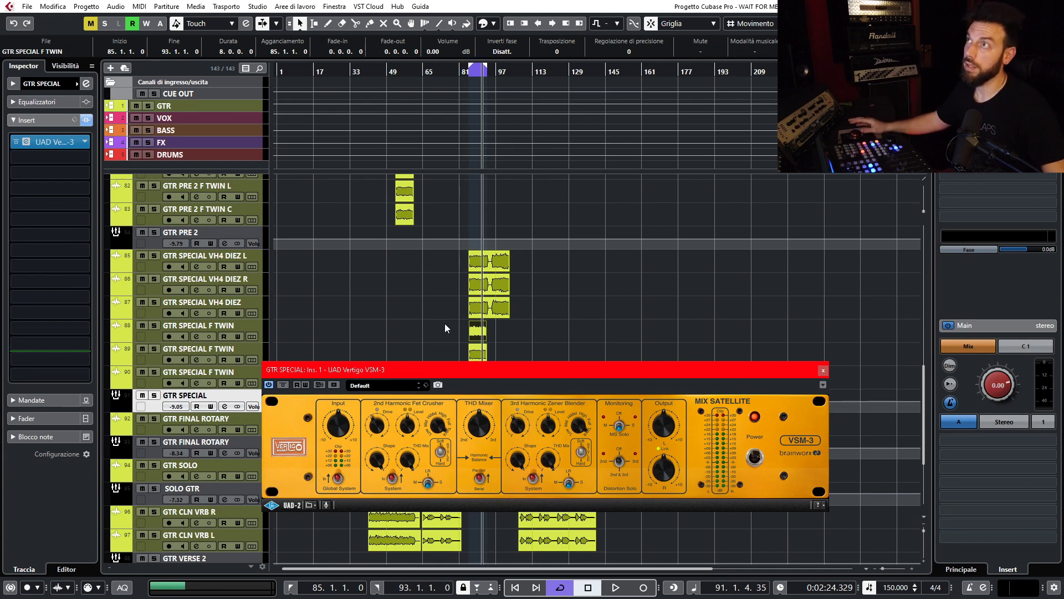
left_click_drag(404, 367, 409, 342)
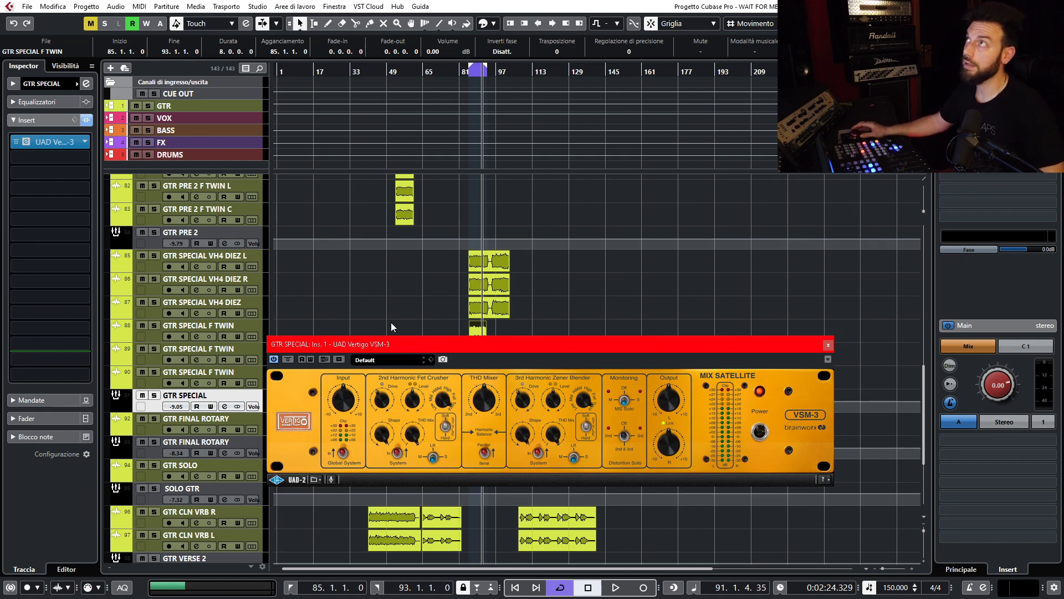
scroll(354, 305, "up", 5)
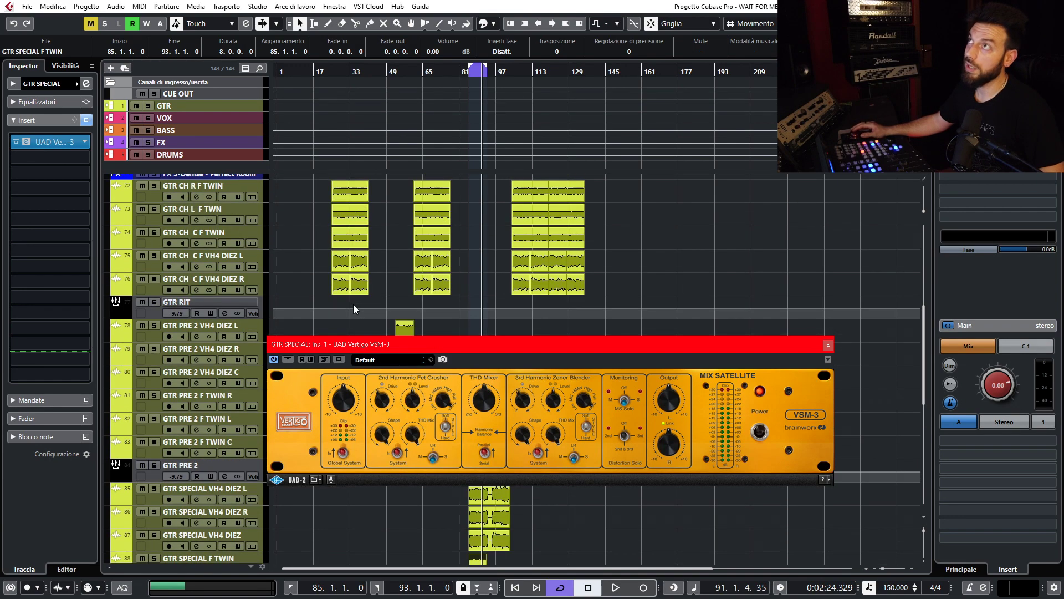
scroll(333, 303, "up", 6)
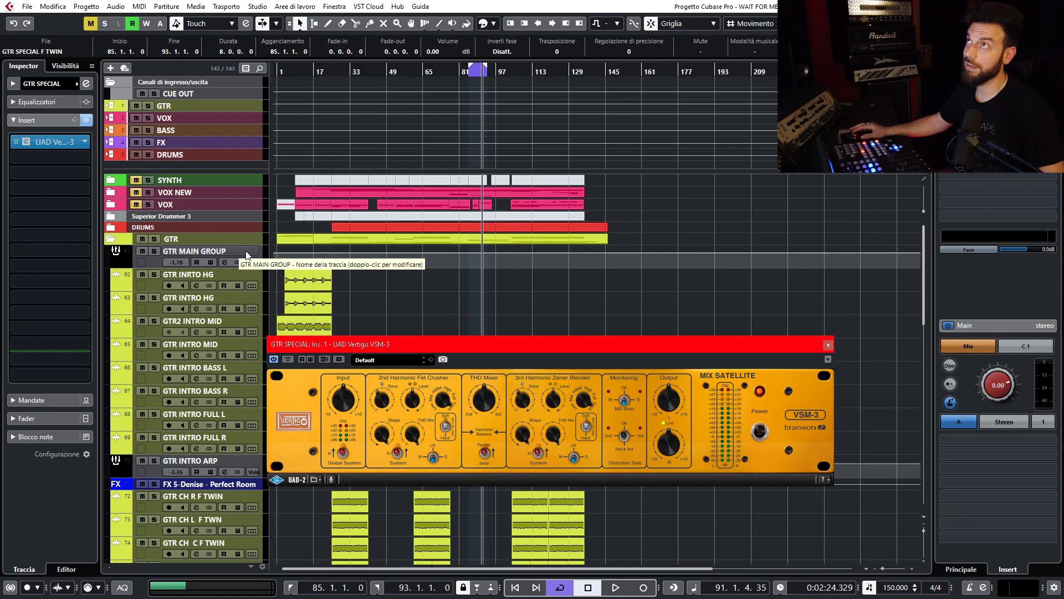
scroll(449, 287, "down", 3)
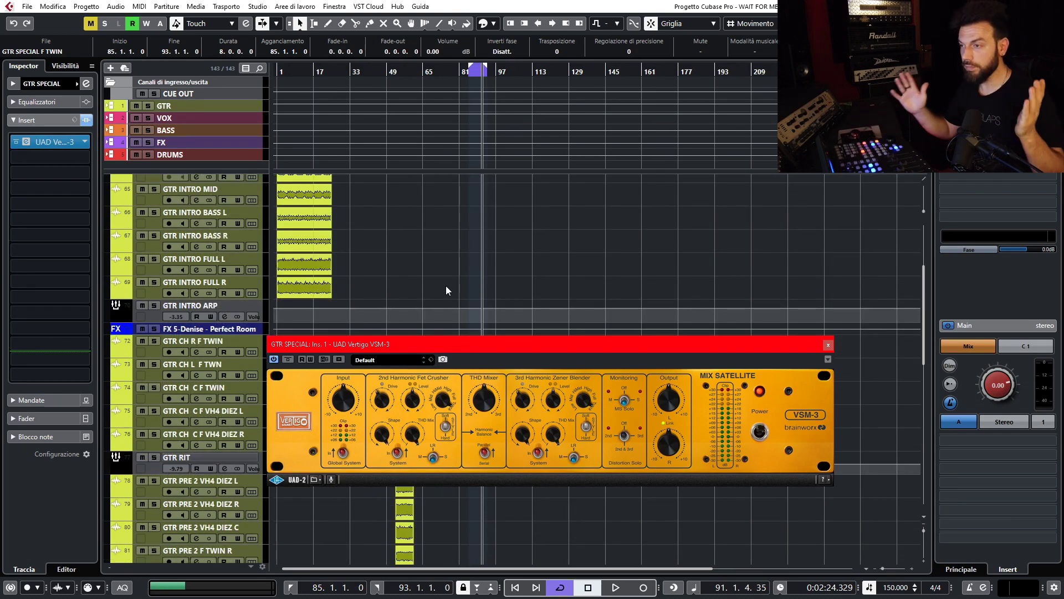
scroll(463, 262, "down", 5)
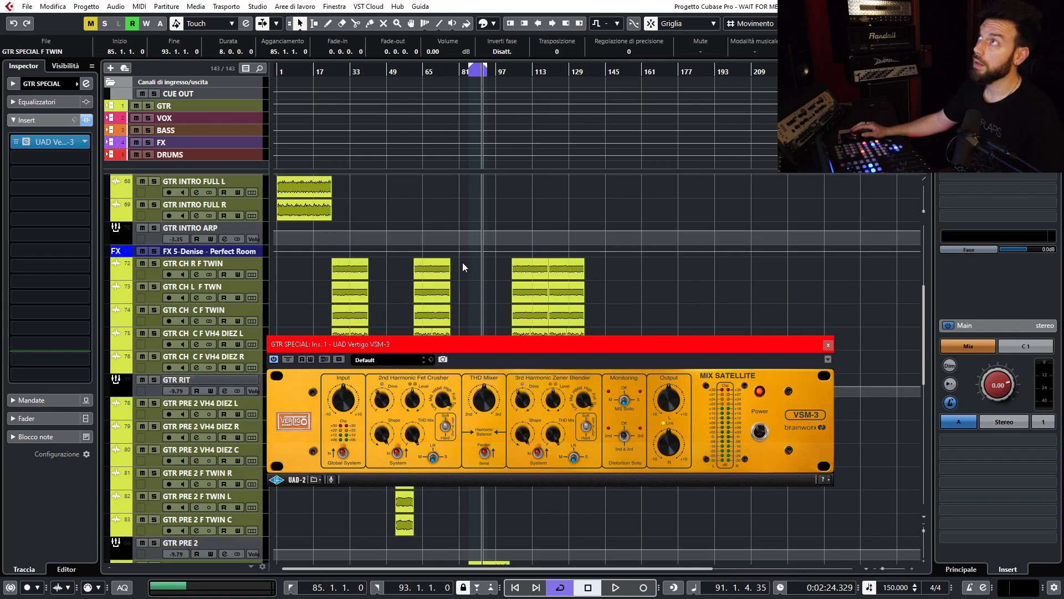
scroll(463, 261, "down", 2)
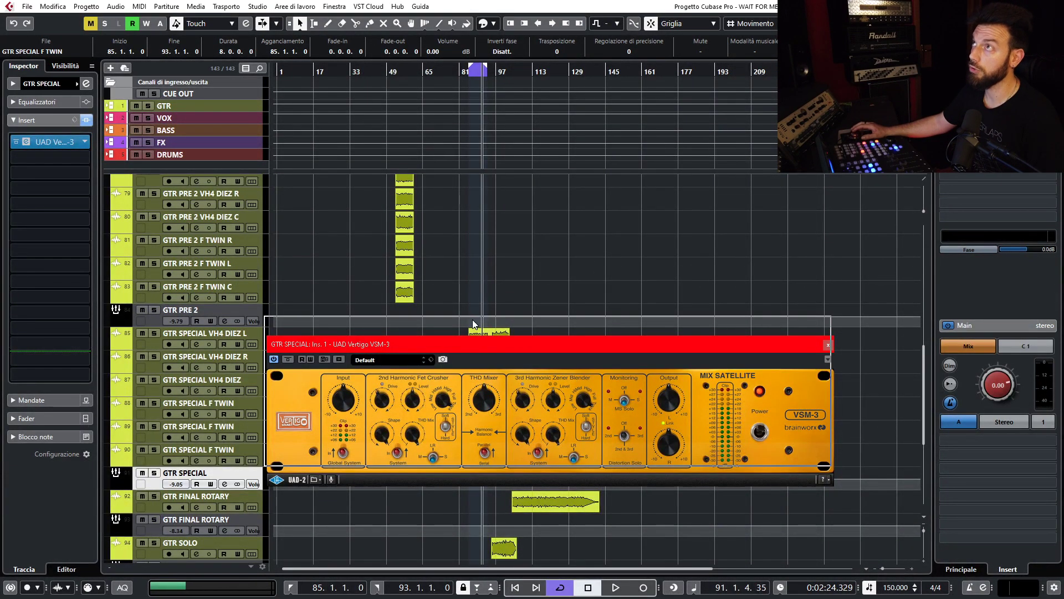
Play the loop and adjust the VSM-3's 2nd Harmonic Fet Crusher level to about 69%.
left_click_drag(476, 343, 474, 318)
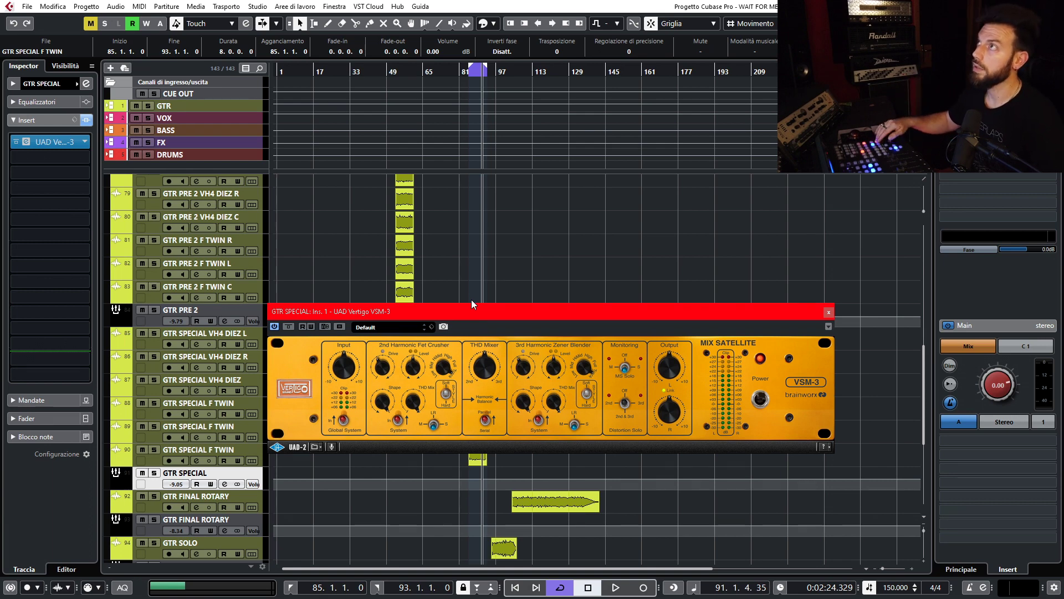
key("space")
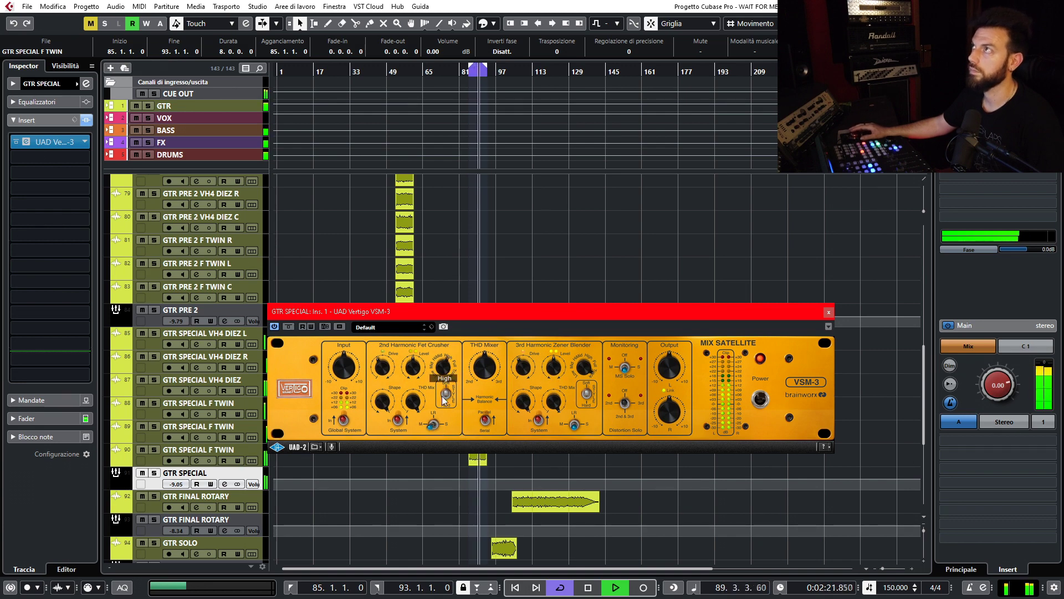
mouse_move(391, 353)
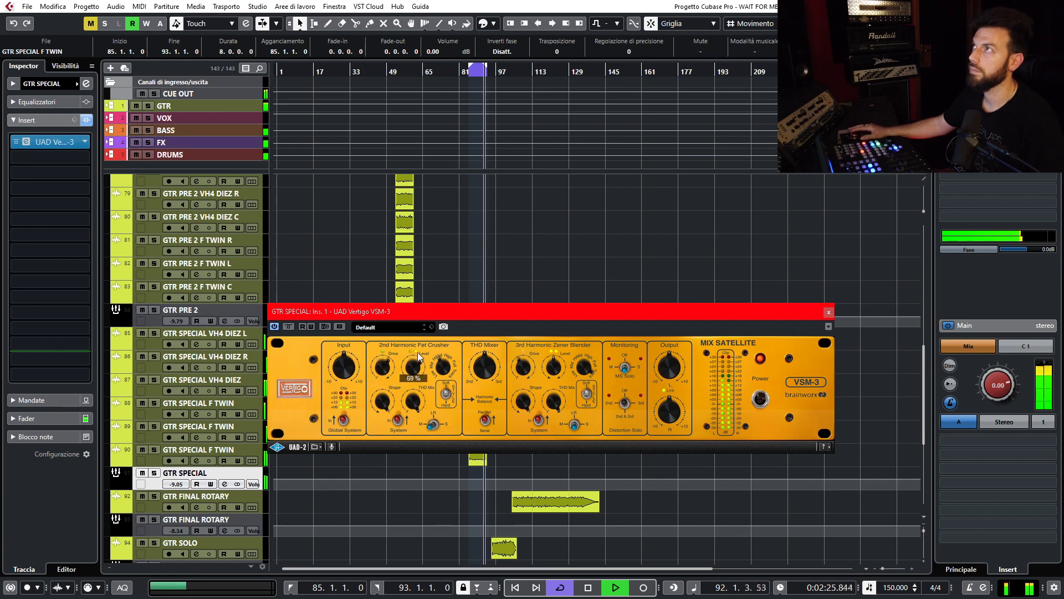
left_click_drag(418, 351, 411, 374)
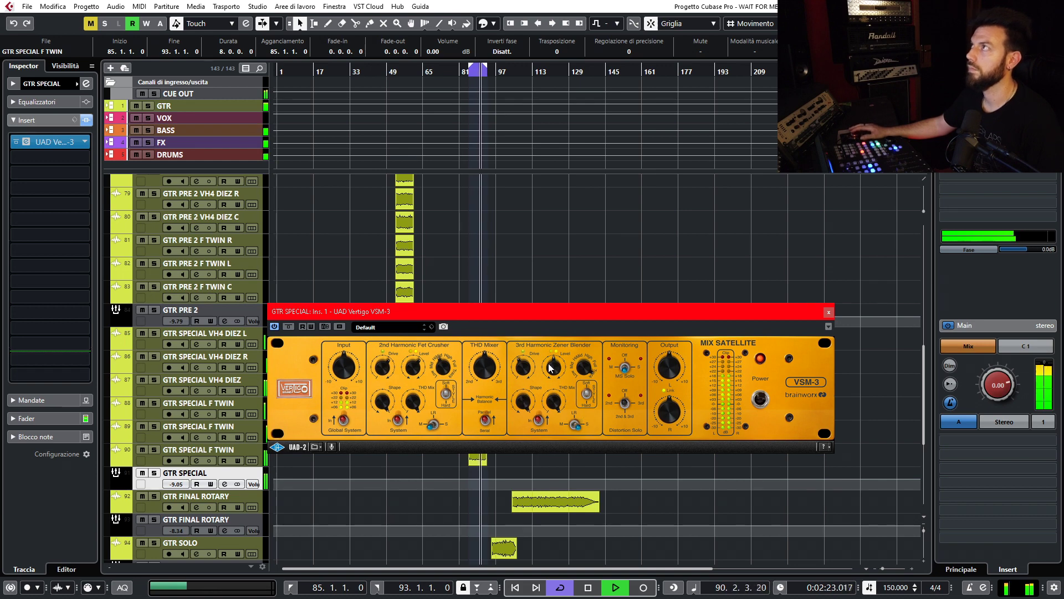
Set the 3rd Harmonic Zener Blender level to about 67% and adjust its drive and filter while the loop plays.
mouse_move(581, 377)
left_click_drag(581, 377, 581, 383)
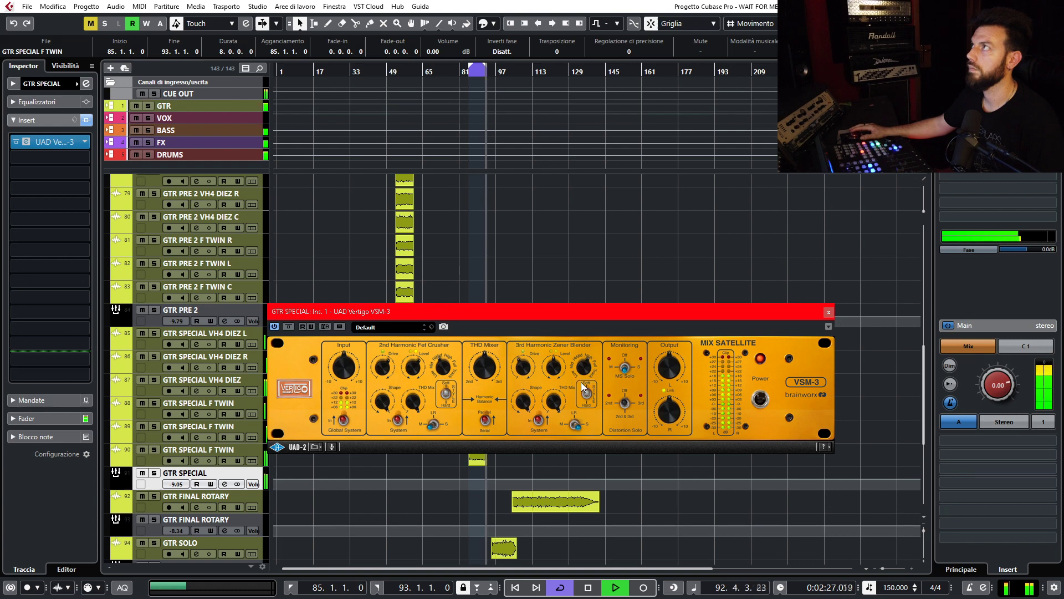
mouse_move(556, 355)
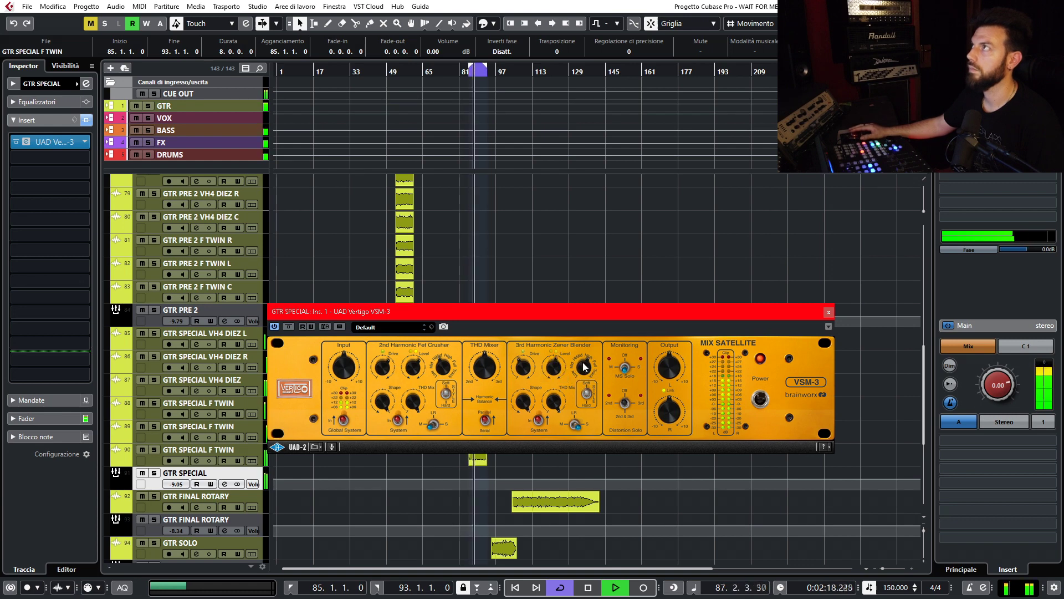
scroll(556, 364, "up", 2)
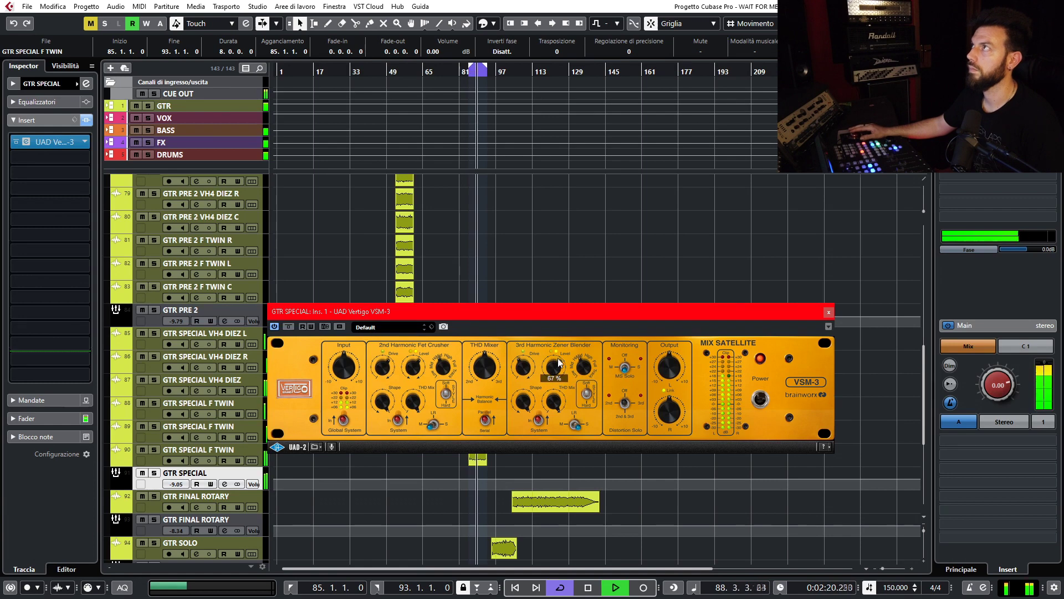
mouse_move(586, 372)
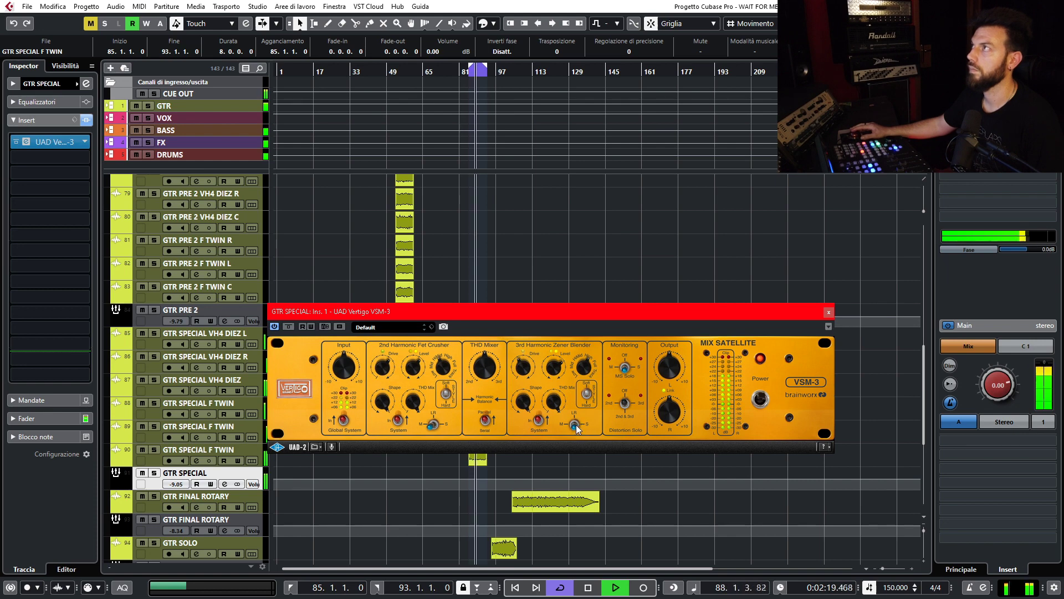
mouse_move(520, 372)
left_mouse_down()
mouse_move(525, 405)
mouse_move(530, 368)
left_mouse_up()
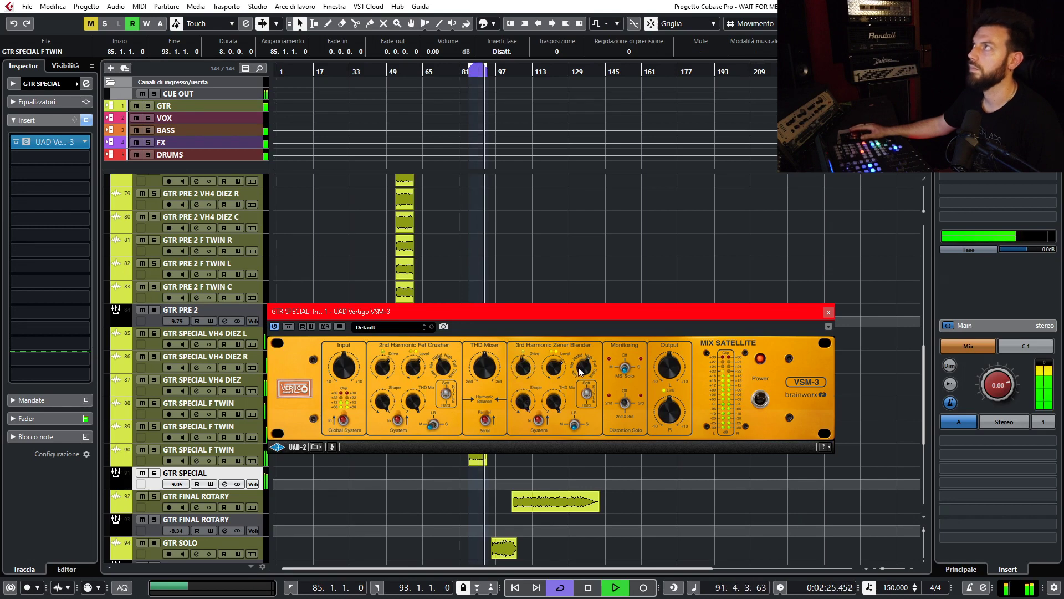
left_click_drag(580, 369, 533, 367)
left_click_drag(535, 410, 534, 430)
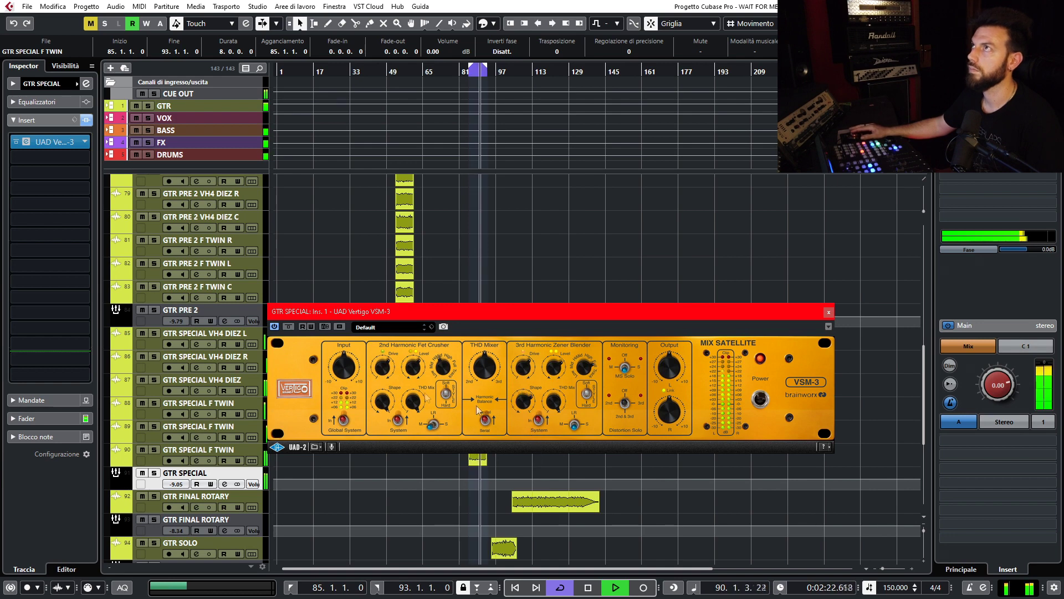
Compare GTR SPECIAL with the VSM-3 bypassed and active, both in the full mix and soloed, and stop playback.
left_click(288, 326)
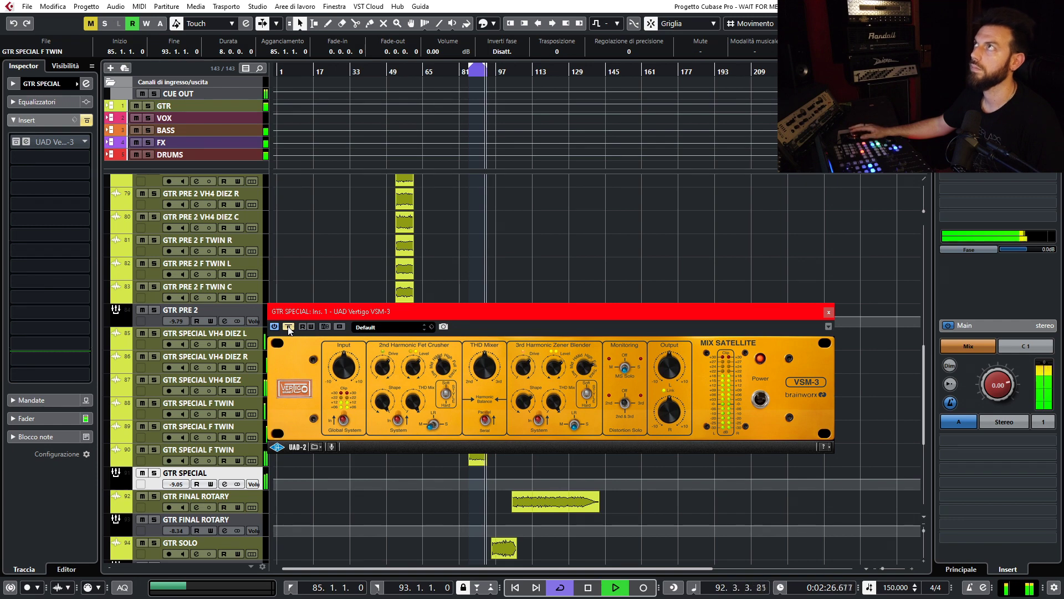
left_click(288, 326)
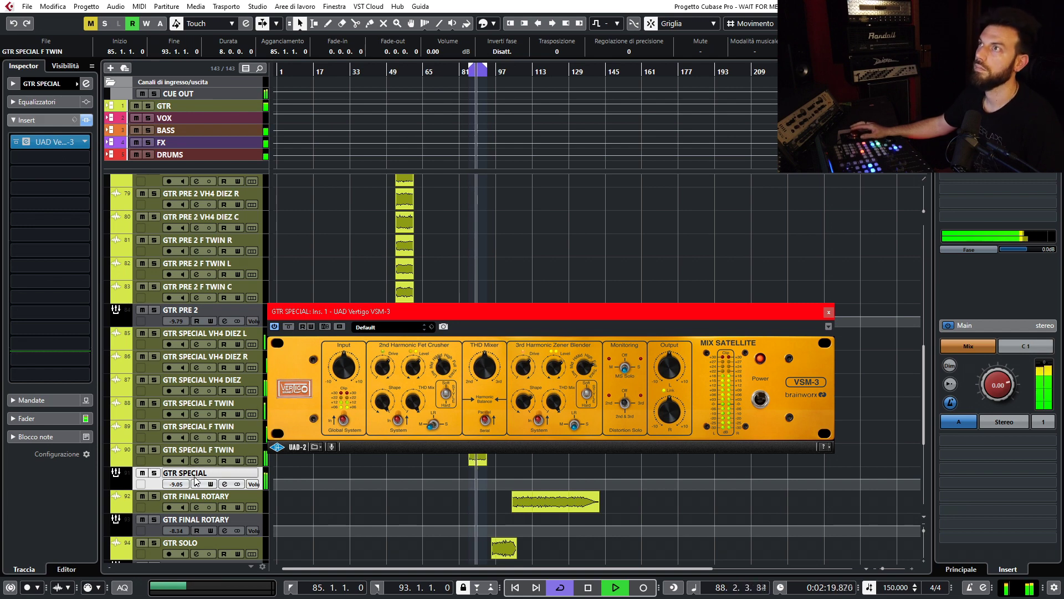
key("s")
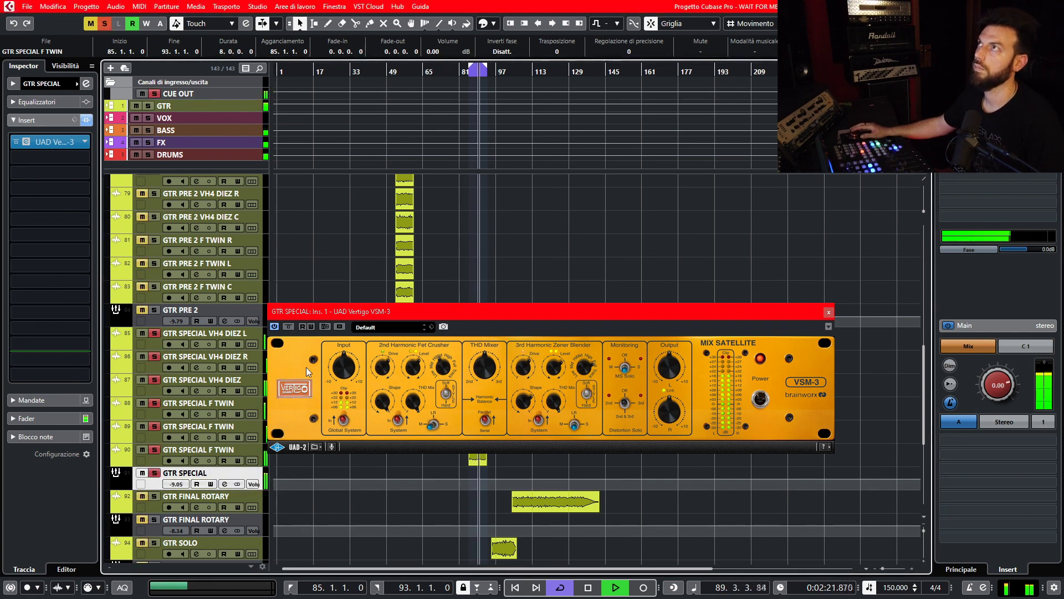
left_click(291, 329)
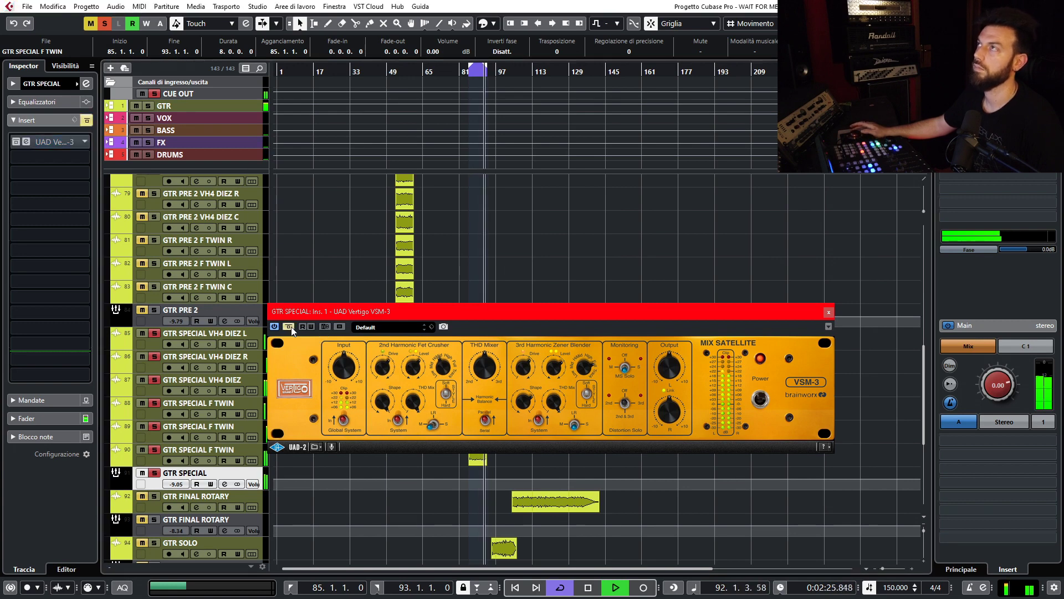
left_click(291, 327)
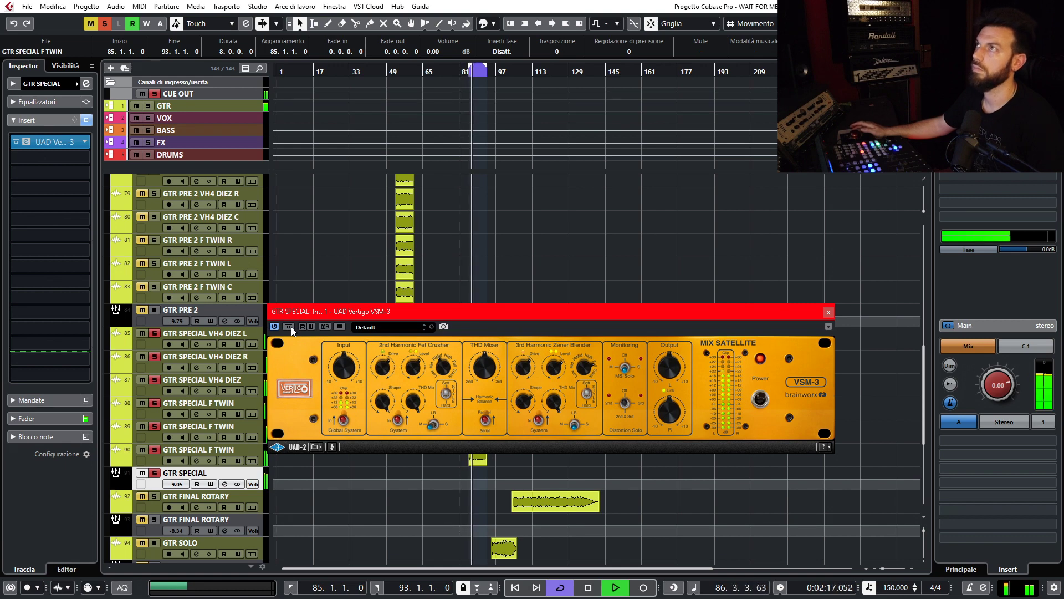
key("space")
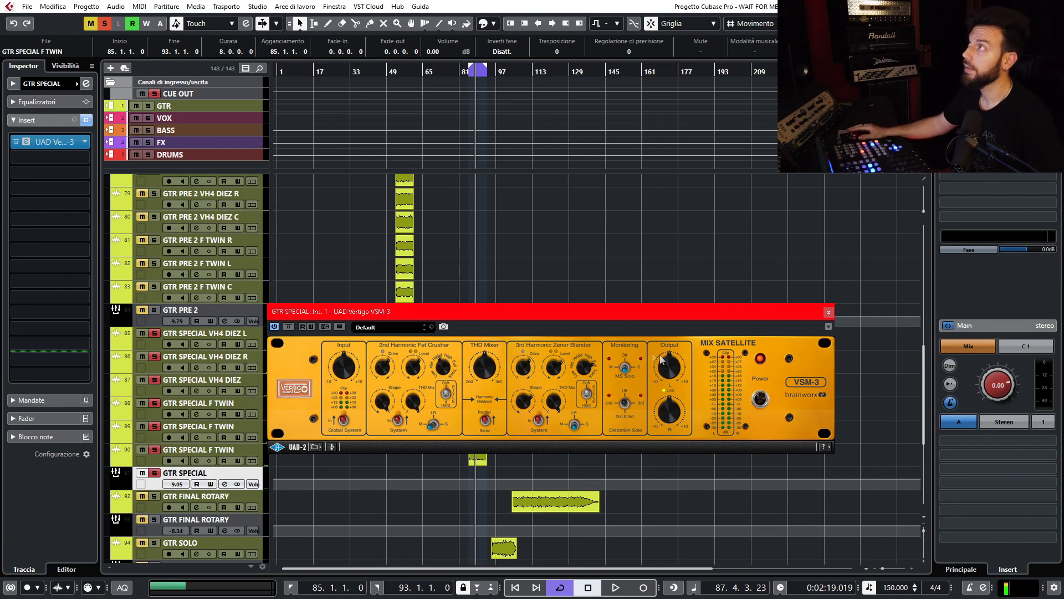
Compare the unsoloed GTR SPECIAL in the full mix with the VSM-3 bypassed and active, and close the plug-in window.
left_click_drag(601, 315, 606, 313)
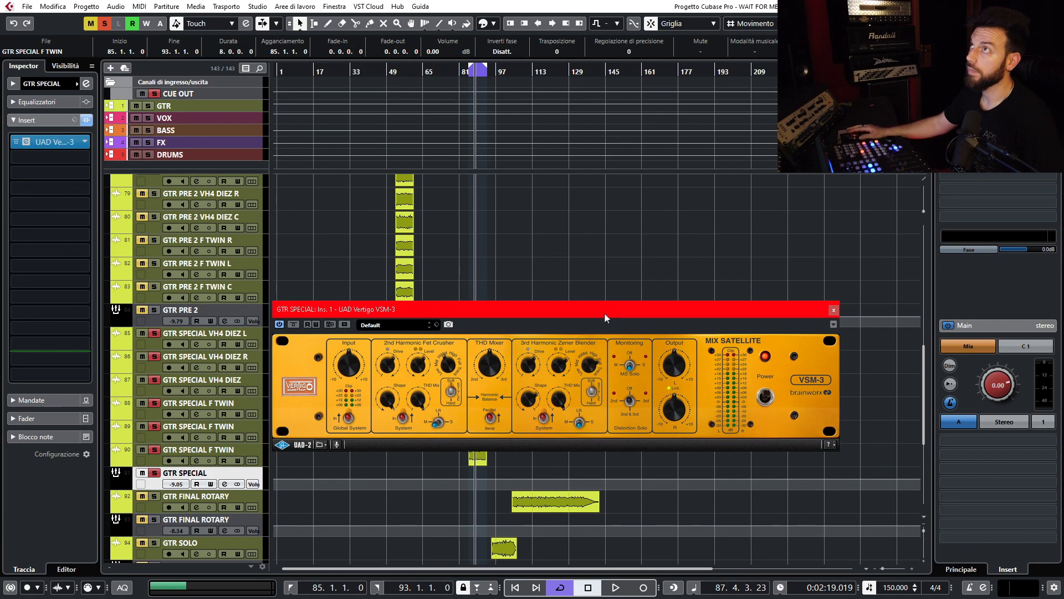
left_click_drag(440, 311, 463, 315)
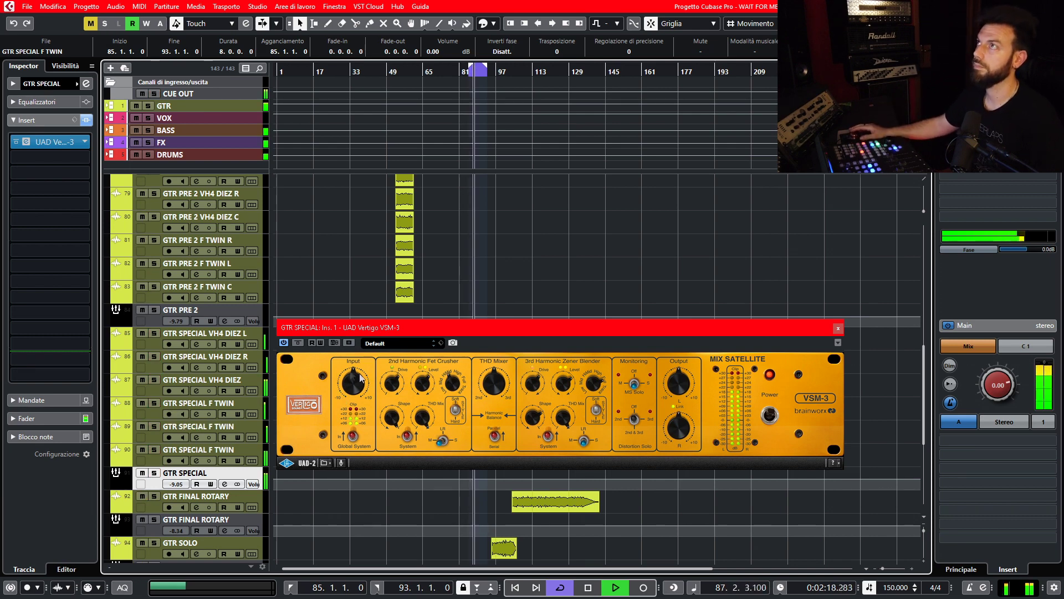
left_click(299, 343)
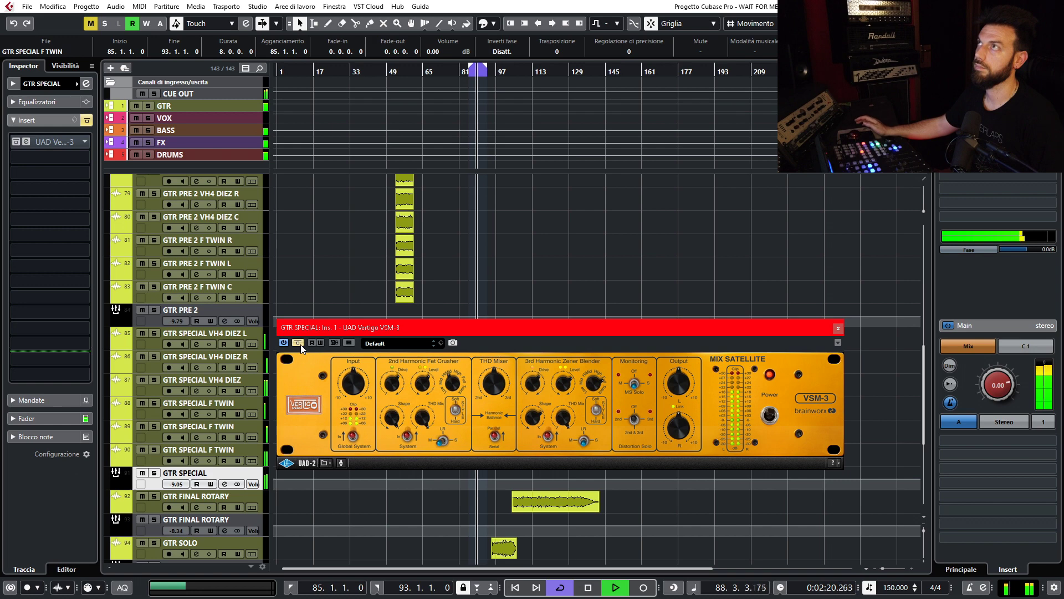
left_click(298, 343)
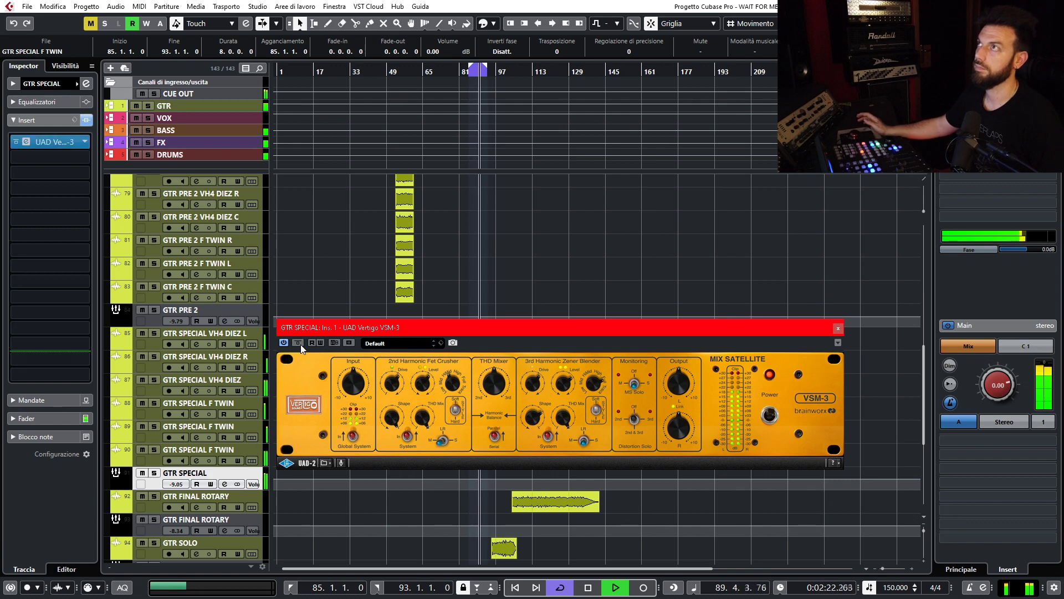
key("space")
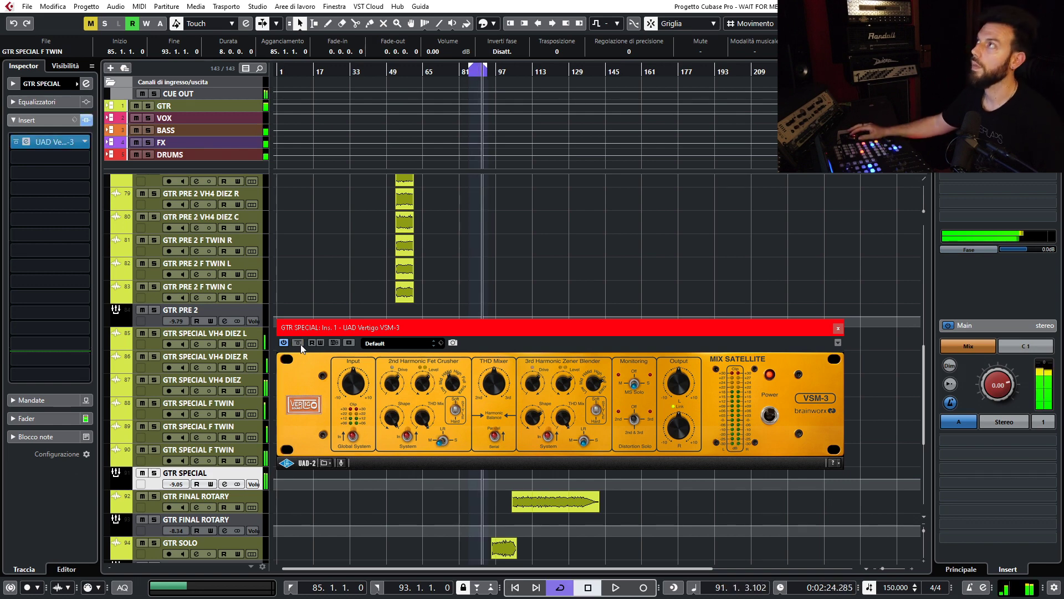
left_click(839, 329)
Select the GTR SOLO event and set the playback loop to its length.
scroll(613, 401, "down", 3)
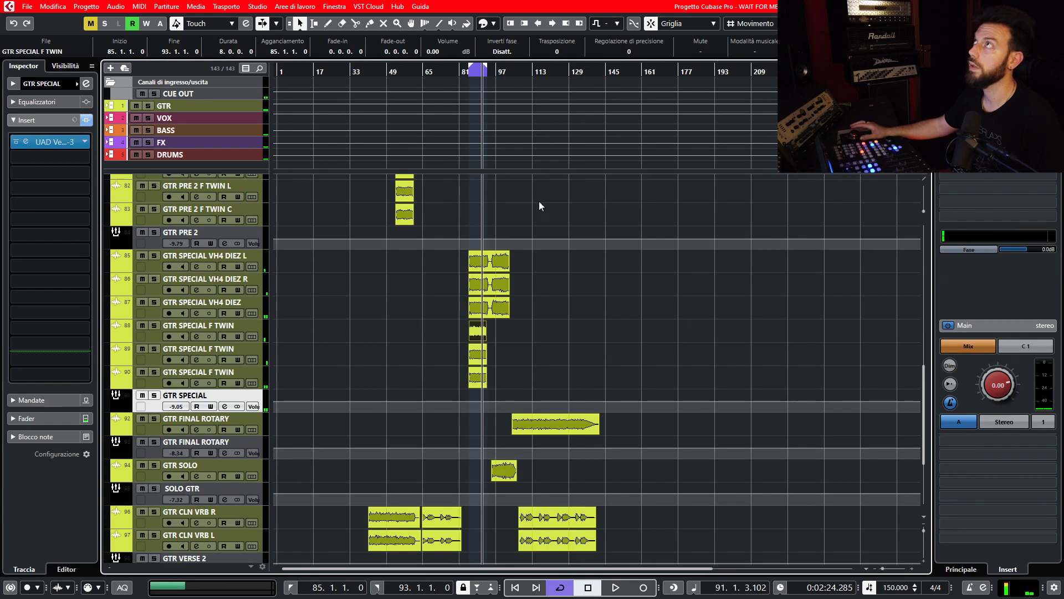
left_click_drag(486, 66, 474, 106)
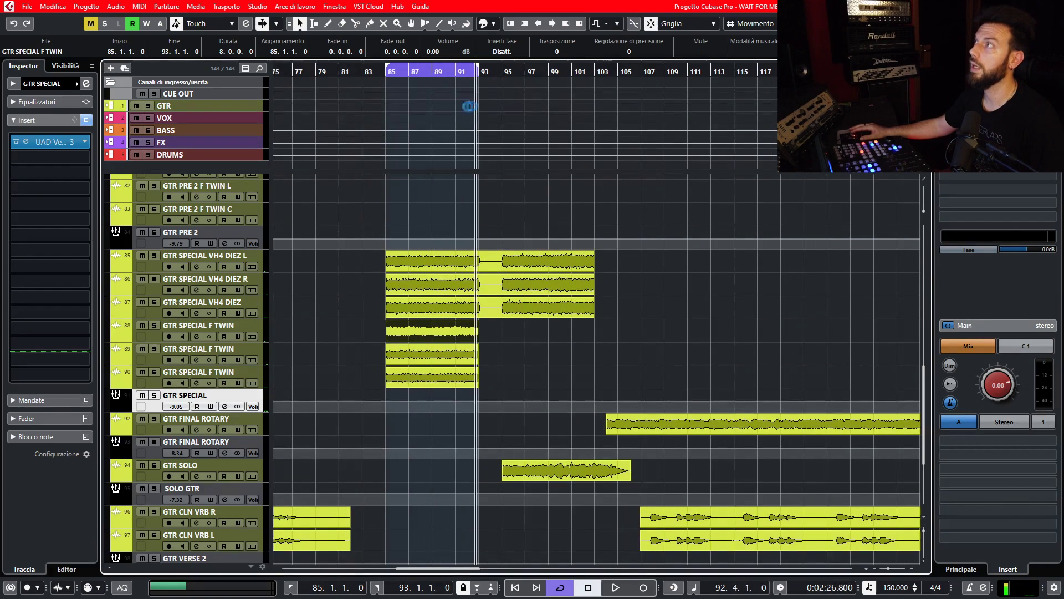
left_click(516, 470)
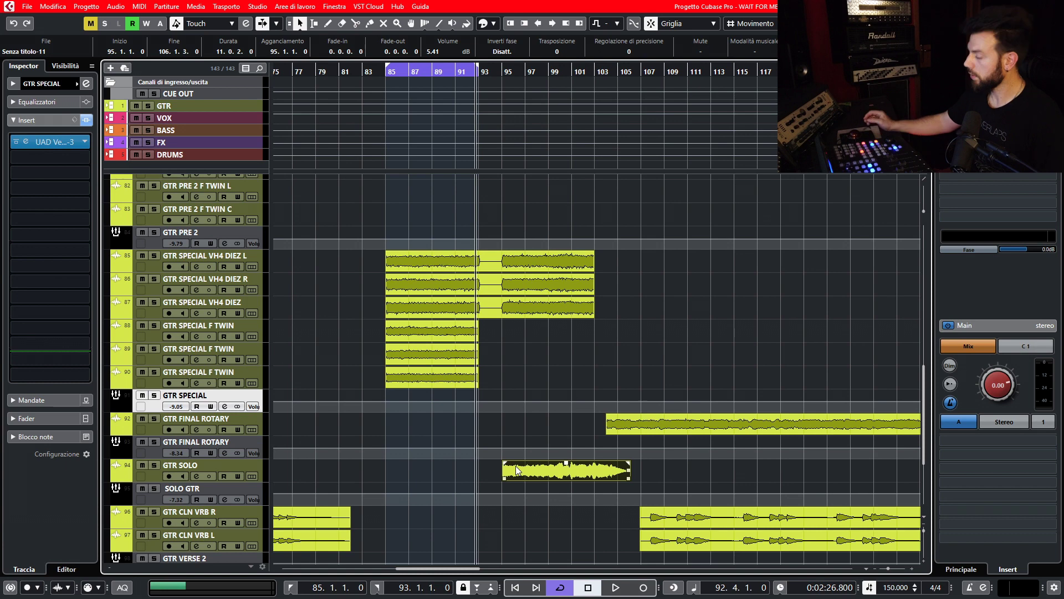
key("p")
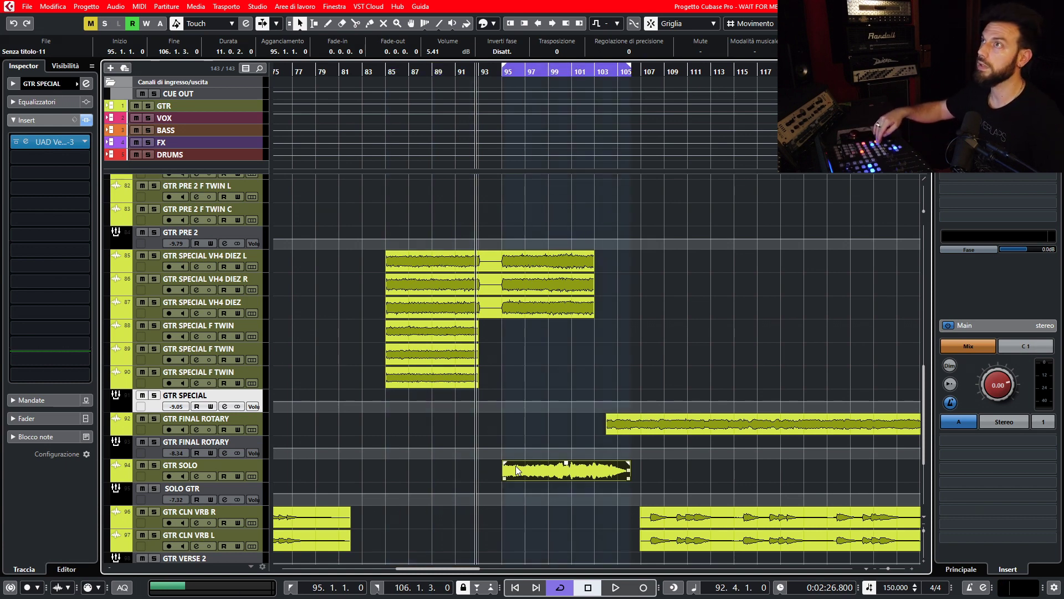
Solo SOLO GTR while the loop plays, reactivate its Valhalla delay insert, and return to the full mix before stopping playback.
key("space")
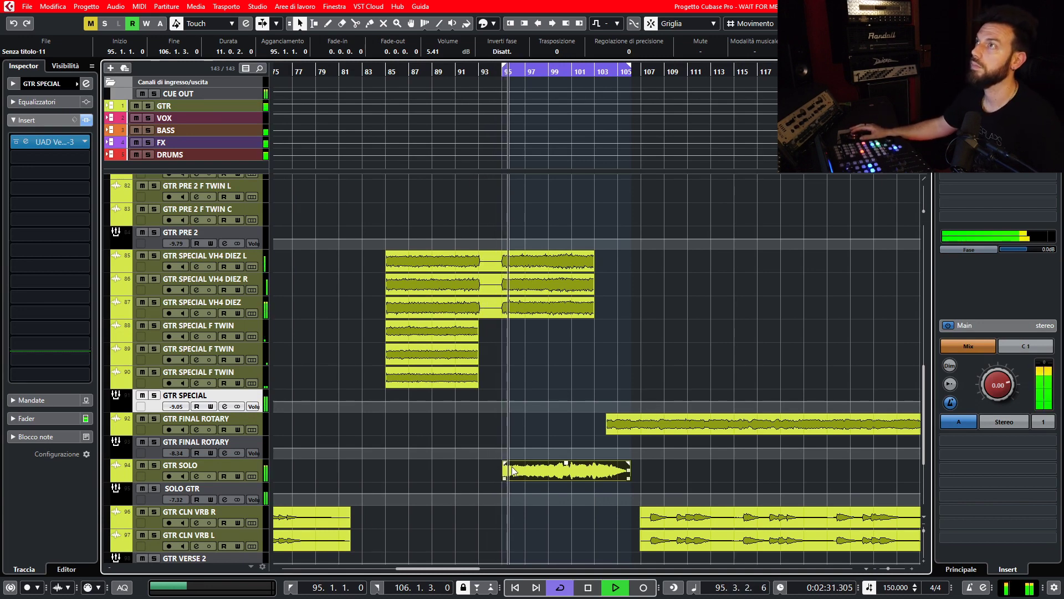
left_click(284, 452)
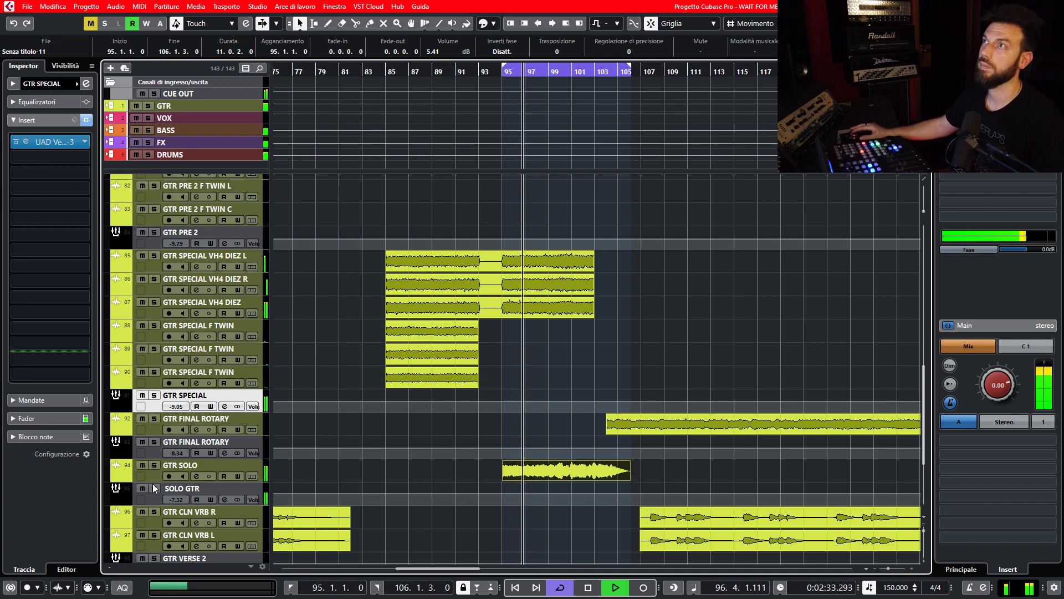
left_click(156, 488)
left_click(155, 499)
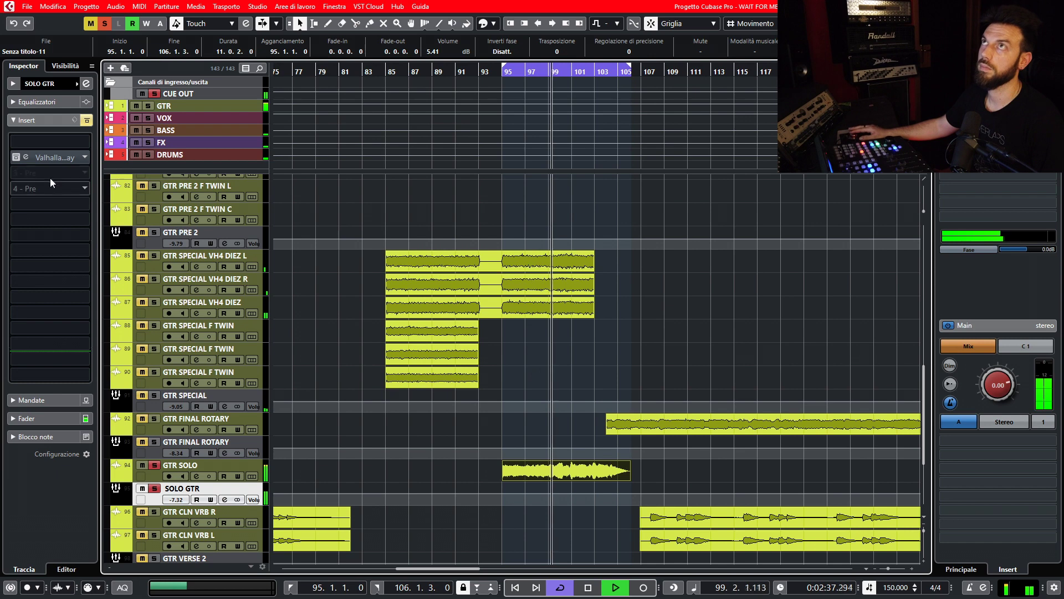
left_click(16, 157)
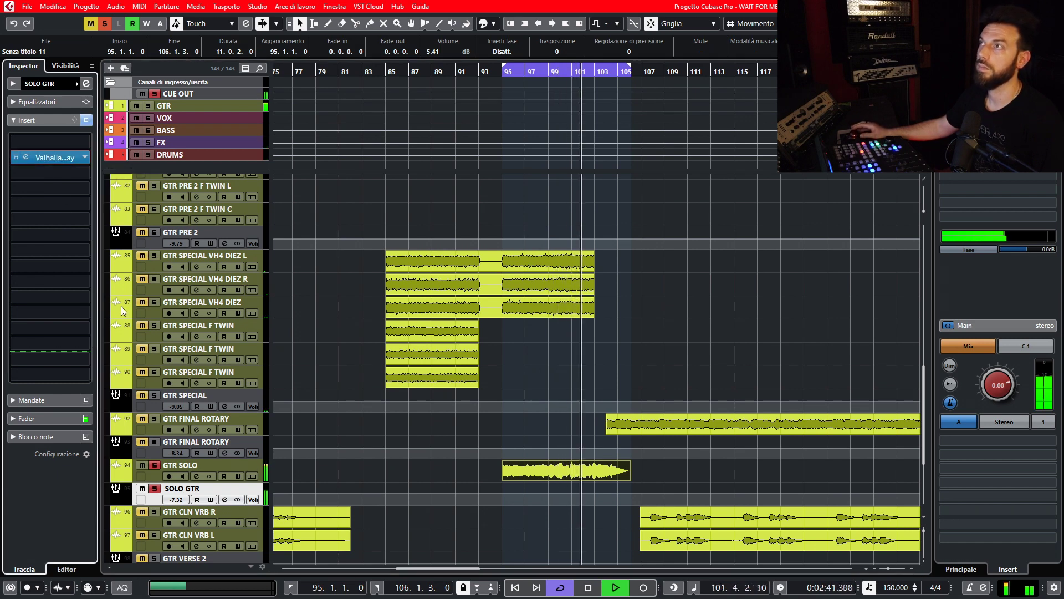
left_click(155, 489)
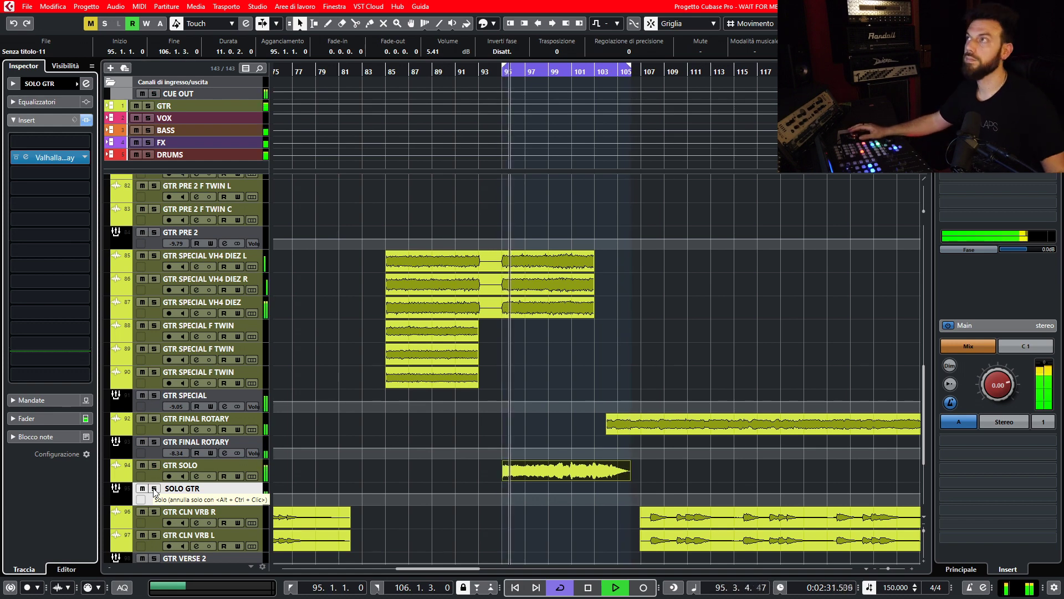
key("space")
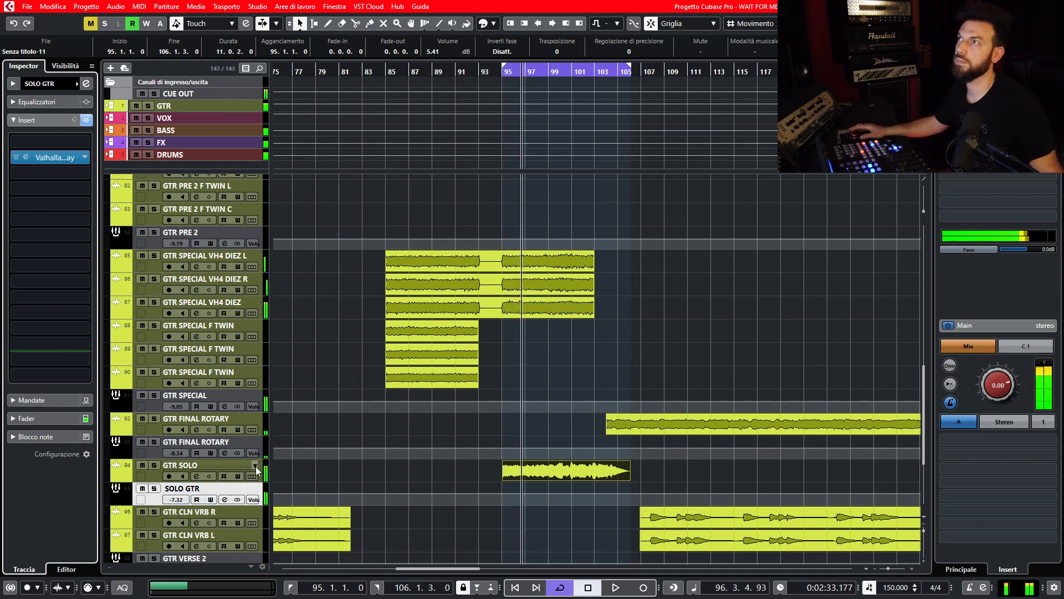
Insert UAD Vertigo VSM-3 in the first insert slot of the SOLO GTR group, before the Valhalla delay.
left_click(255, 466)
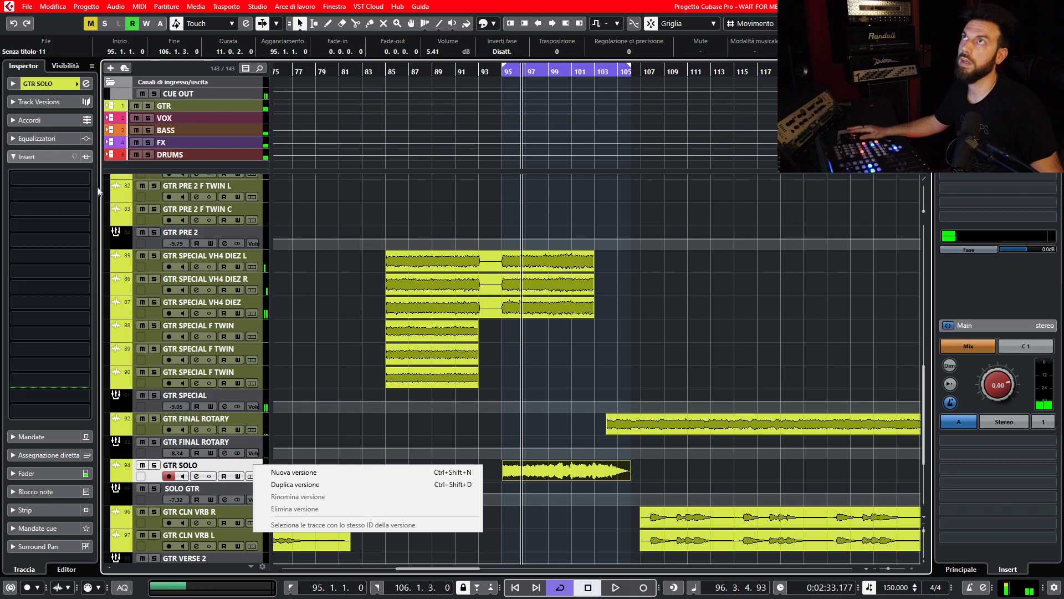
left_click(151, 497)
left_click(152, 498)
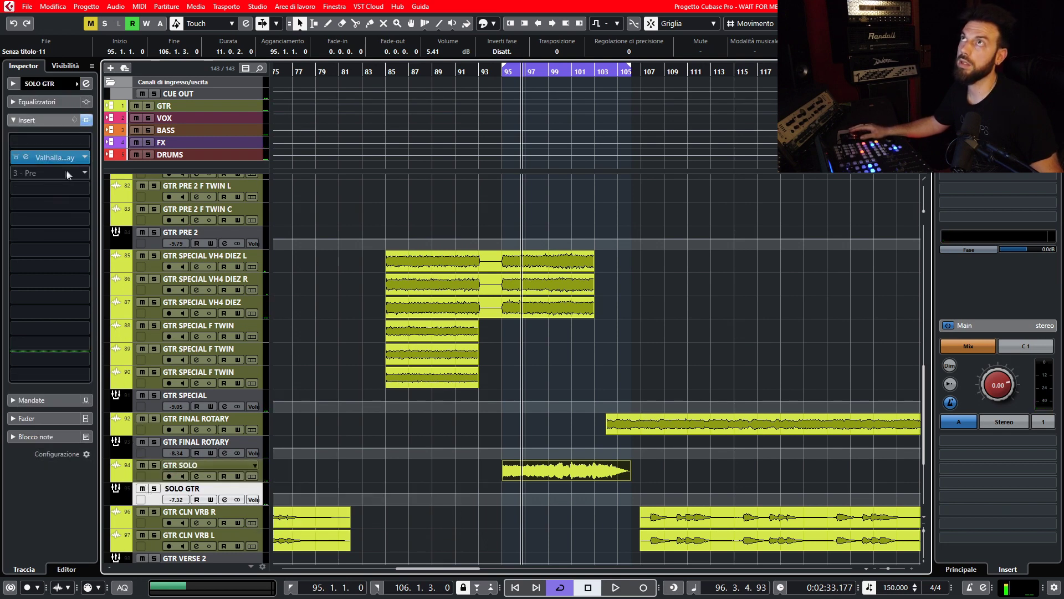
left_click(84, 147)
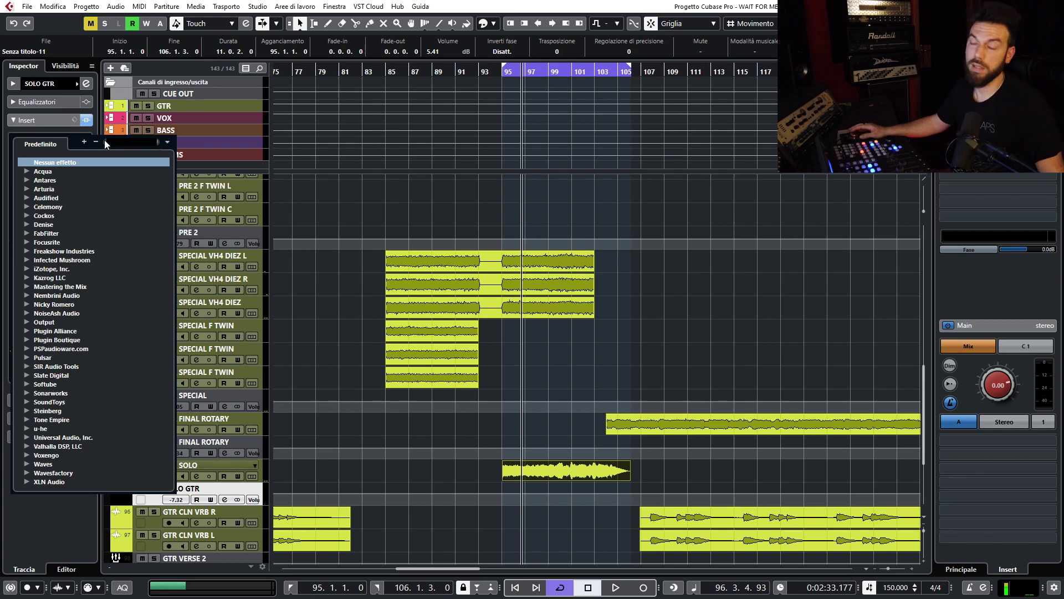
type("VERT")
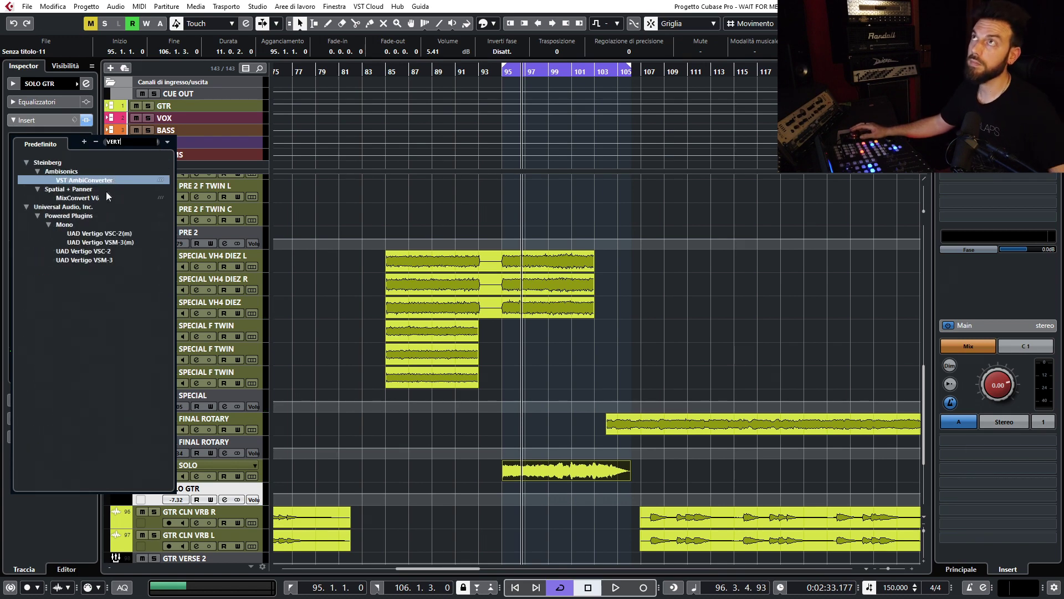
left_click(108, 260)
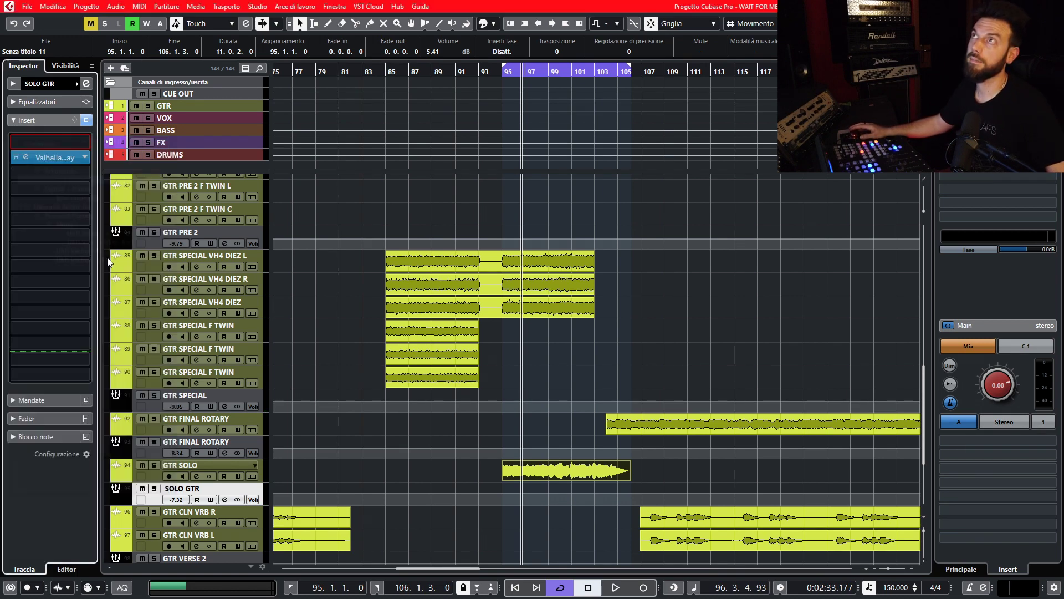
Adjust the drive and shape of the 2nd Harmonic Fet Crusher and the drive of the 3rd Harmonic Zener Blender during loop playback.
key("space")
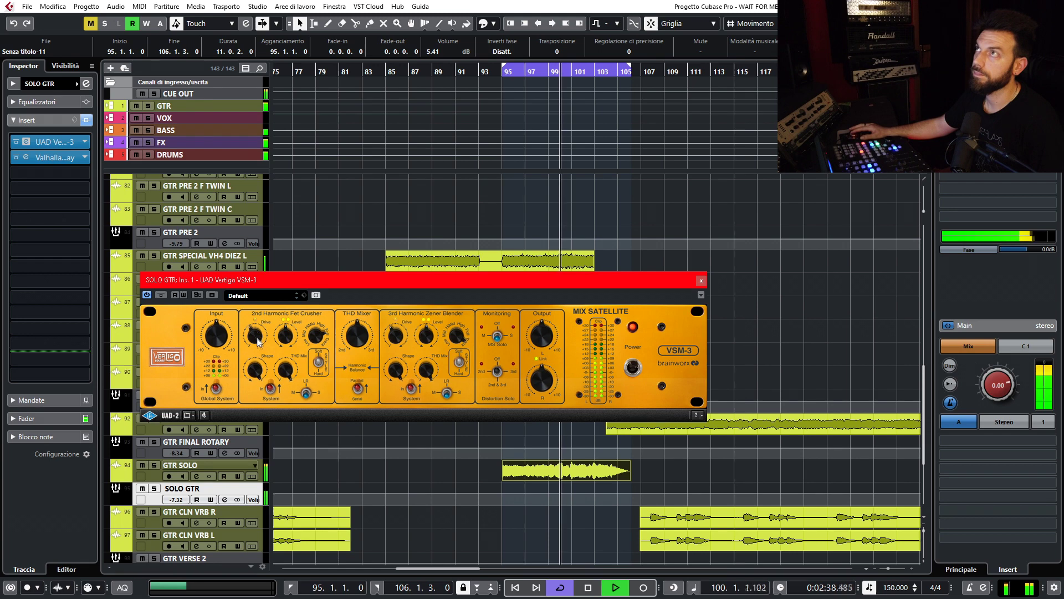
left_click_drag(258, 344, 263, 326)
left_click_drag(255, 369, 257, 435)
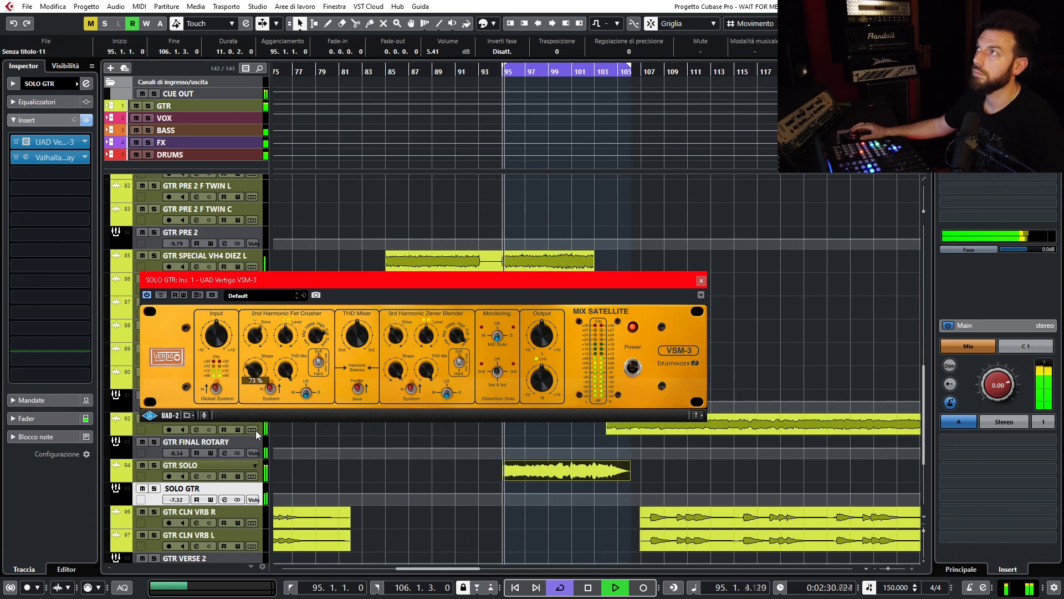
left_click_drag(257, 435, 257, 422)
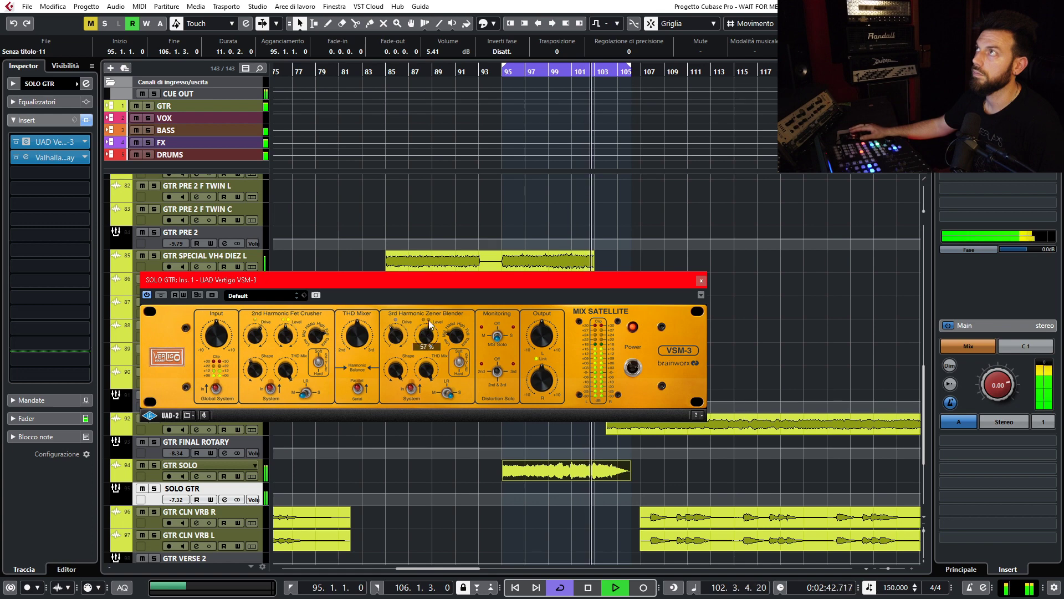
mouse_move(397, 327)
left_click_drag(397, 328, 398, 317)
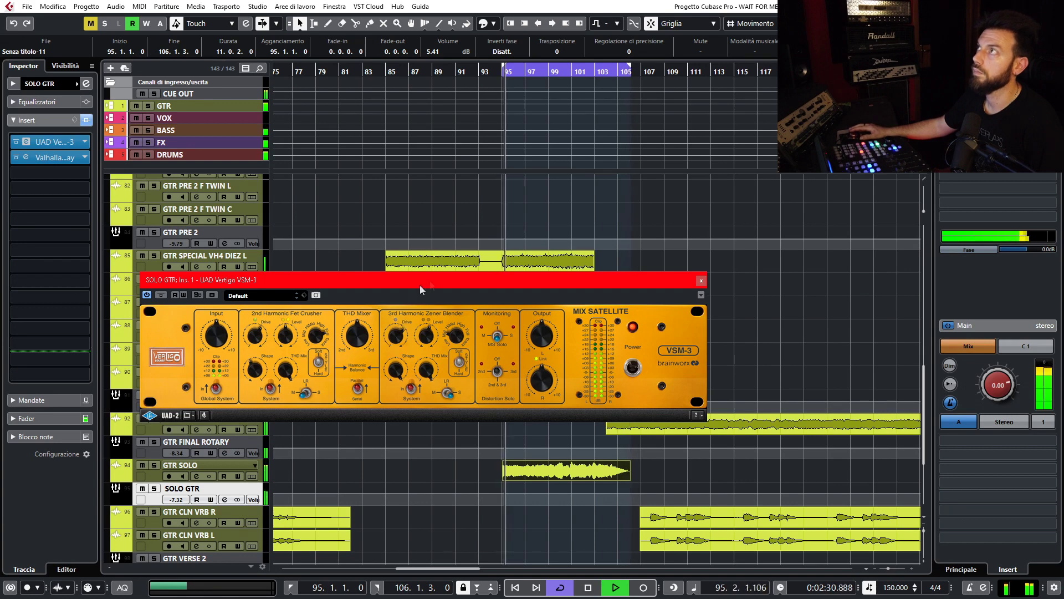
Shorten the loop to end at bar 101 and fine-tune the drive of the 3rd Harmonic Zener Blender.
left_click_drag(630, 62, 571, 75)
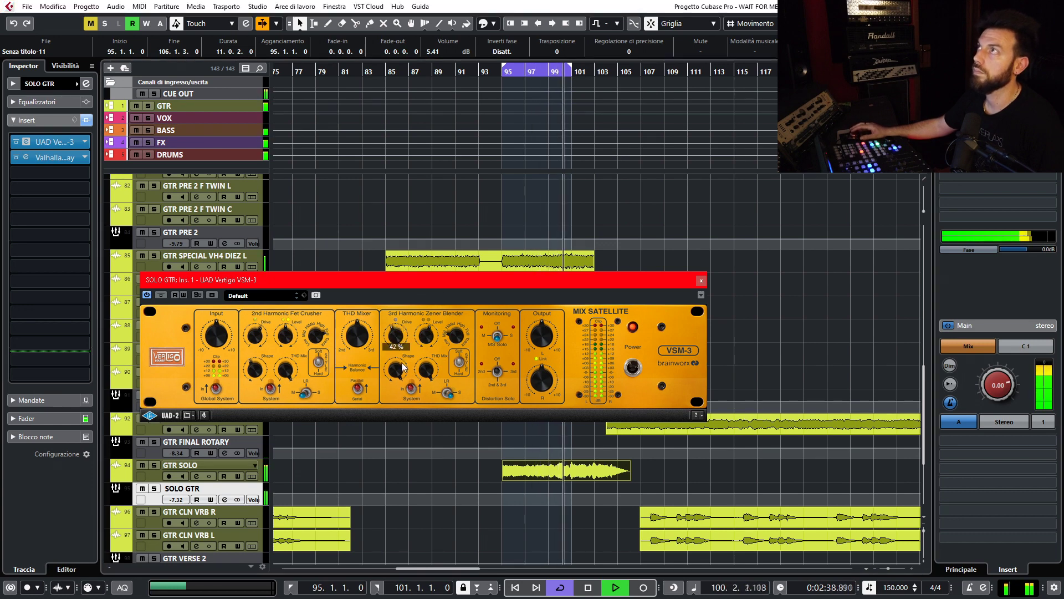
mouse_move(399, 347)
scroll(398, 347, "up", 4)
mouse_move(398, 344)
left_mouse_down()
mouse_move(400, 320)
mouse_move(400, 349)
left_mouse_up()
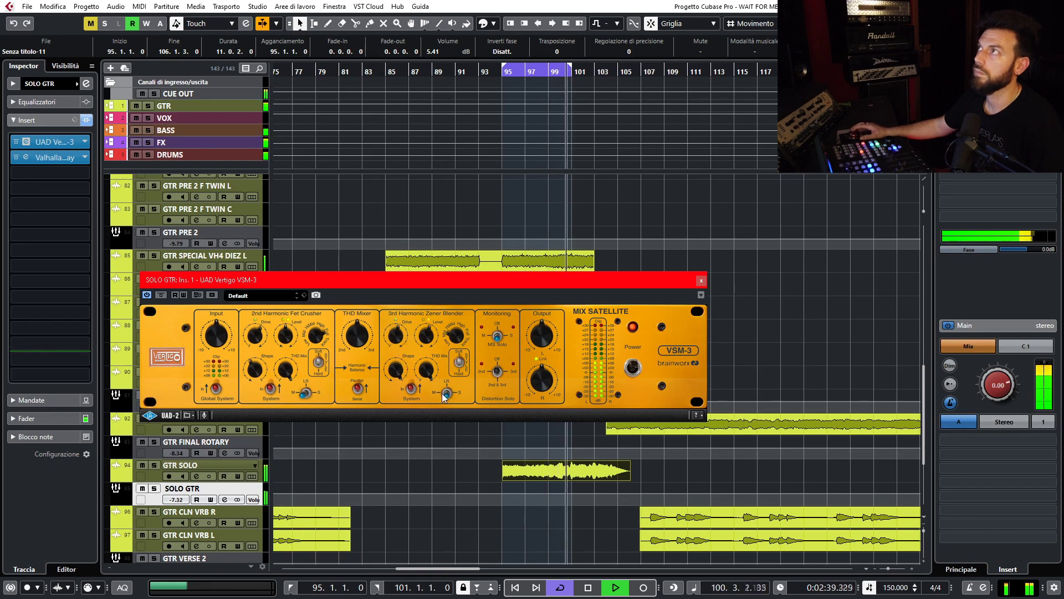
left_click(401, 328)
left_click_drag(399, 327, 399, 370)
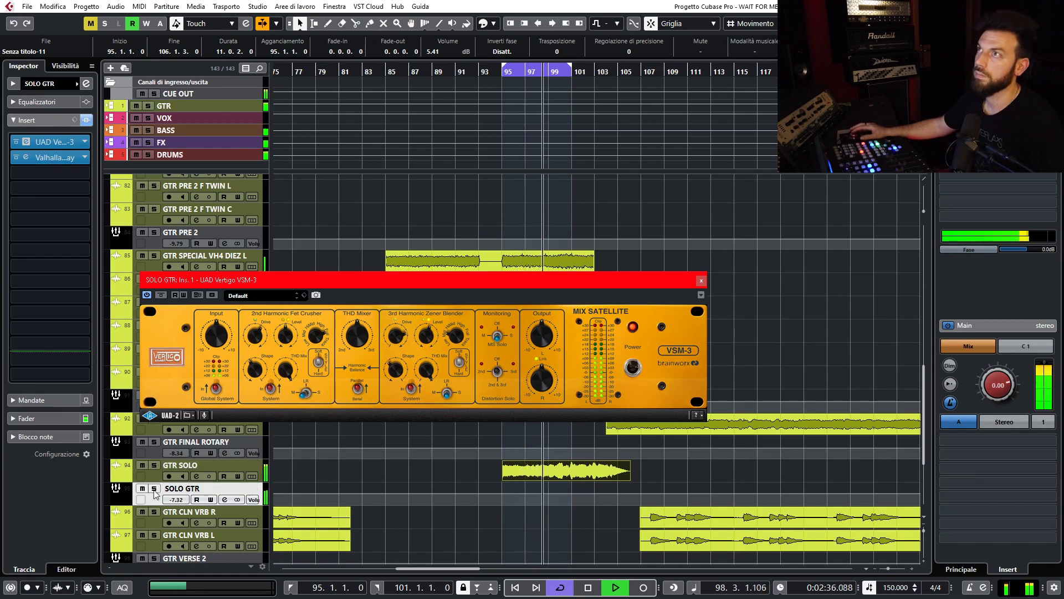
With SOLO GTR soloed, set the 3rd Harmonic Zener Blender shape to about 70% and readjust its drive and the THD Mixer.
key("s")
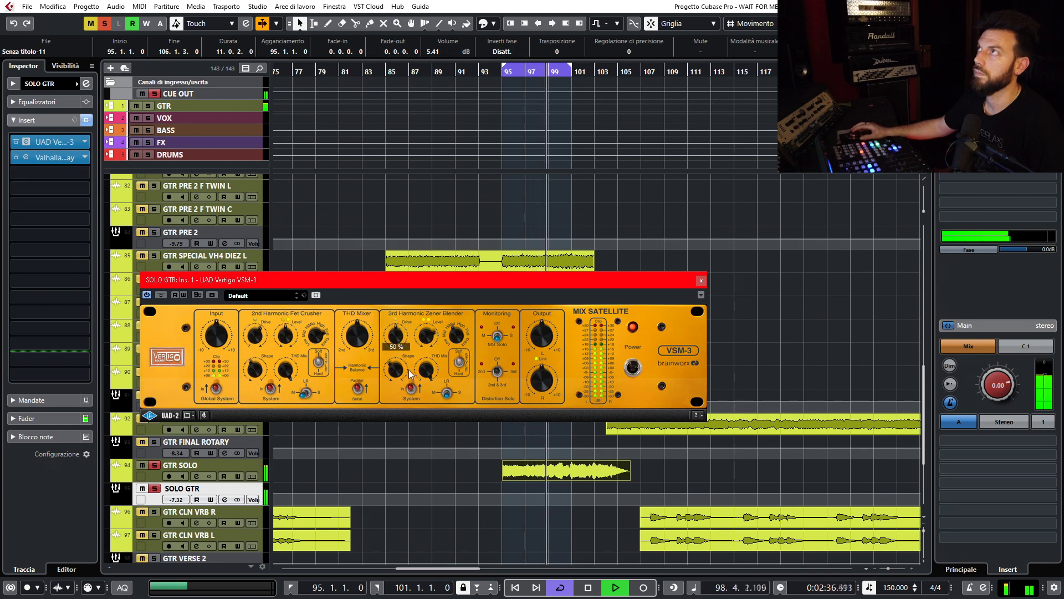
left_click_drag(403, 346, 417, 354)
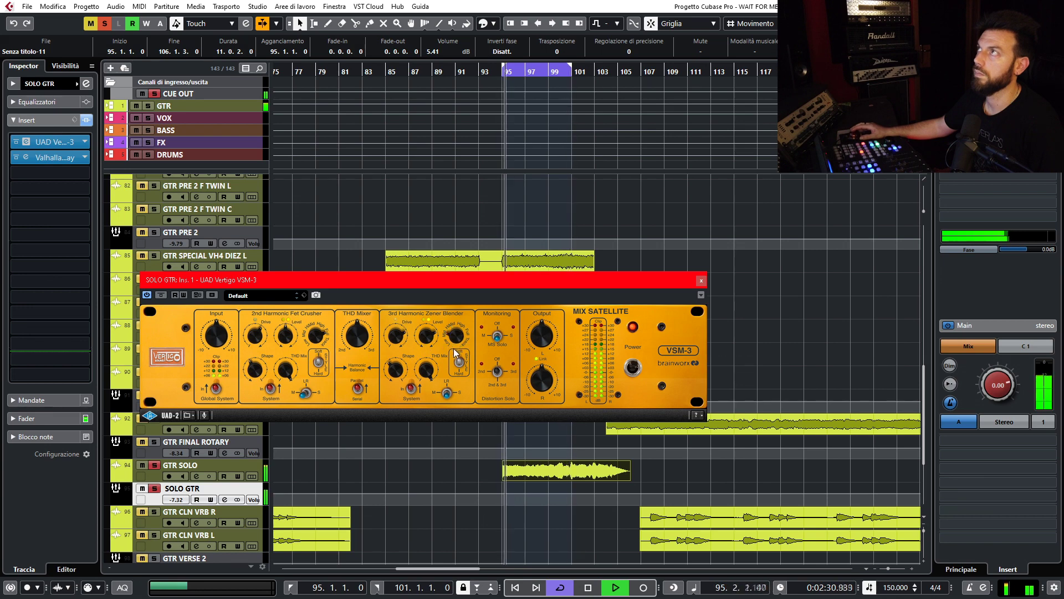
mouse_move(397, 367)
left_mouse_down()
mouse_move(411, 336)
mouse_move(407, 383)
left_mouse_up()
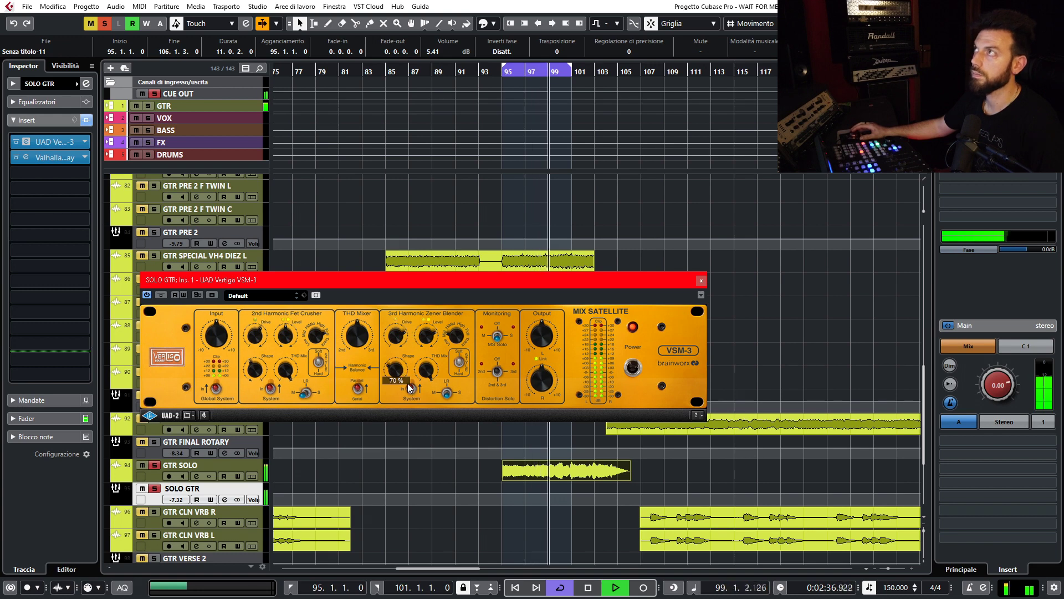
left_click_drag(364, 344, 366, 358)
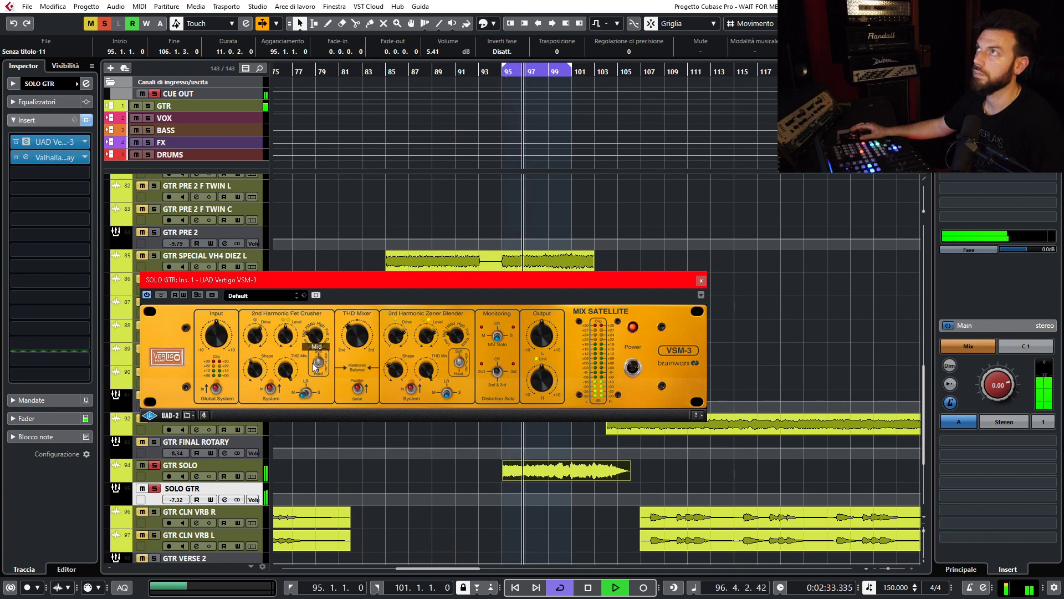
Refine the filter, drive and shape of the 2nd Harmonic Fet Crusher, with its level at about 67%.
scroll(313, 362, "up", 1)
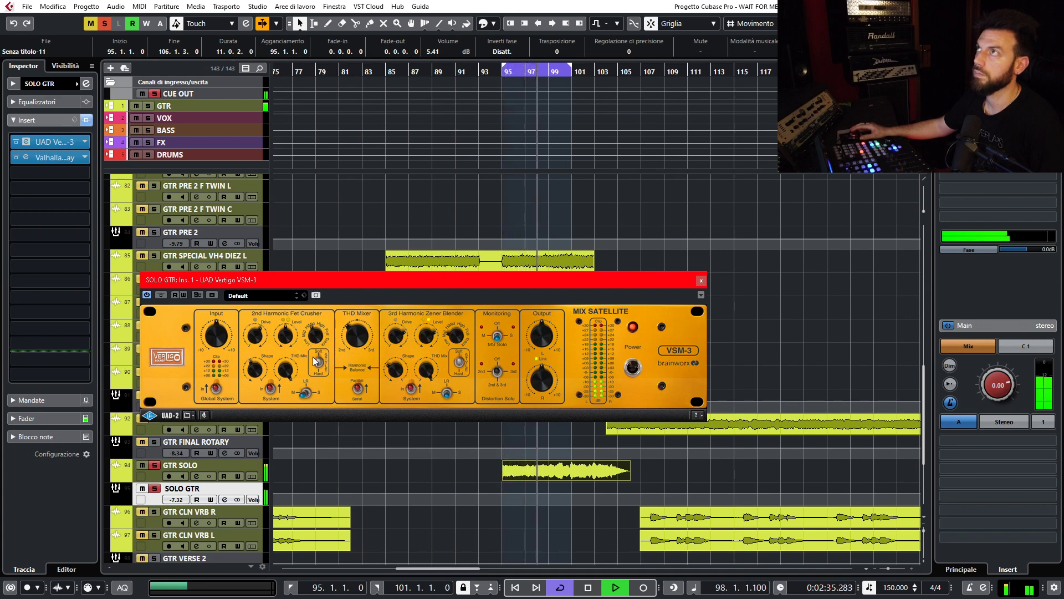
mouse_move(261, 326)
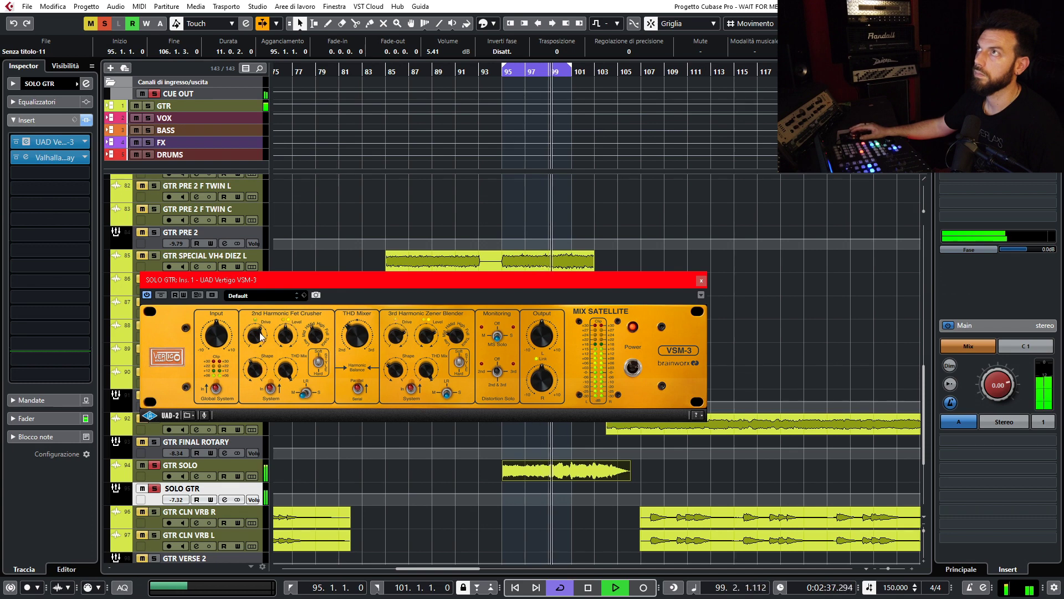
left_click_drag(265, 322, 265, 339)
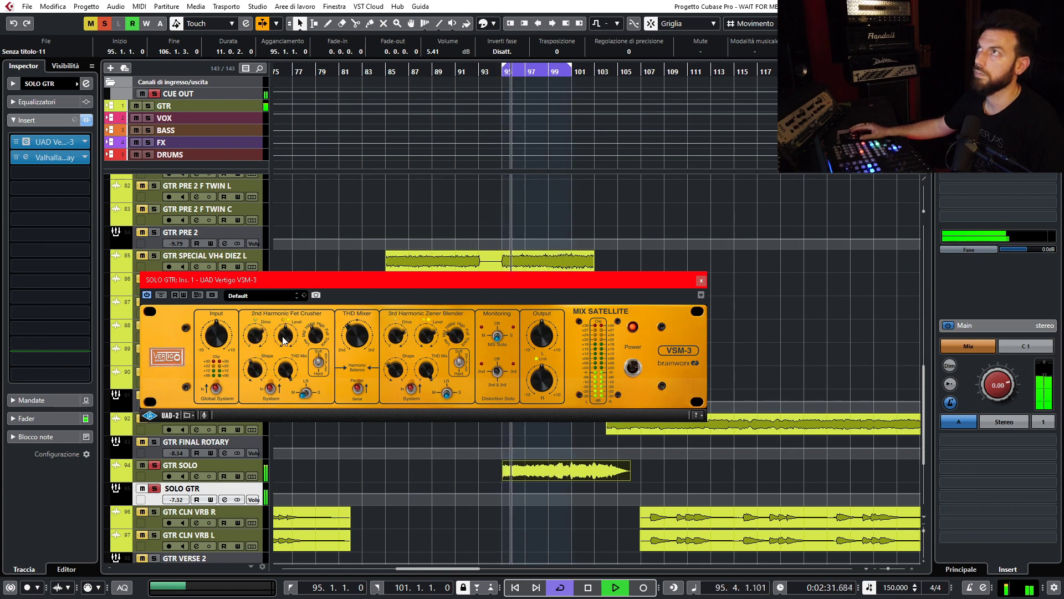
mouse_move(292, 330)
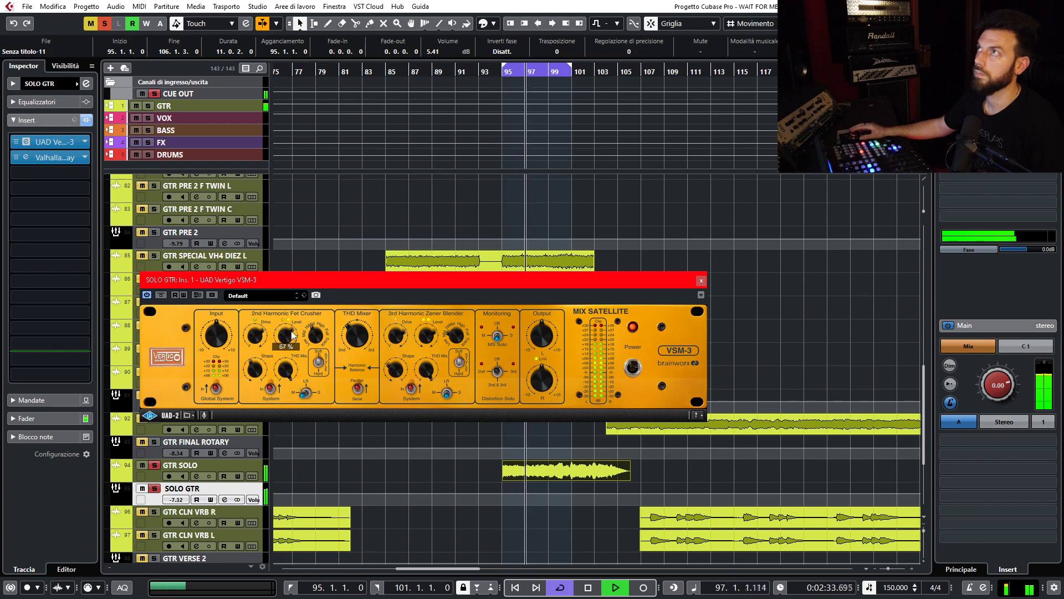
mouse_move(258, 375)
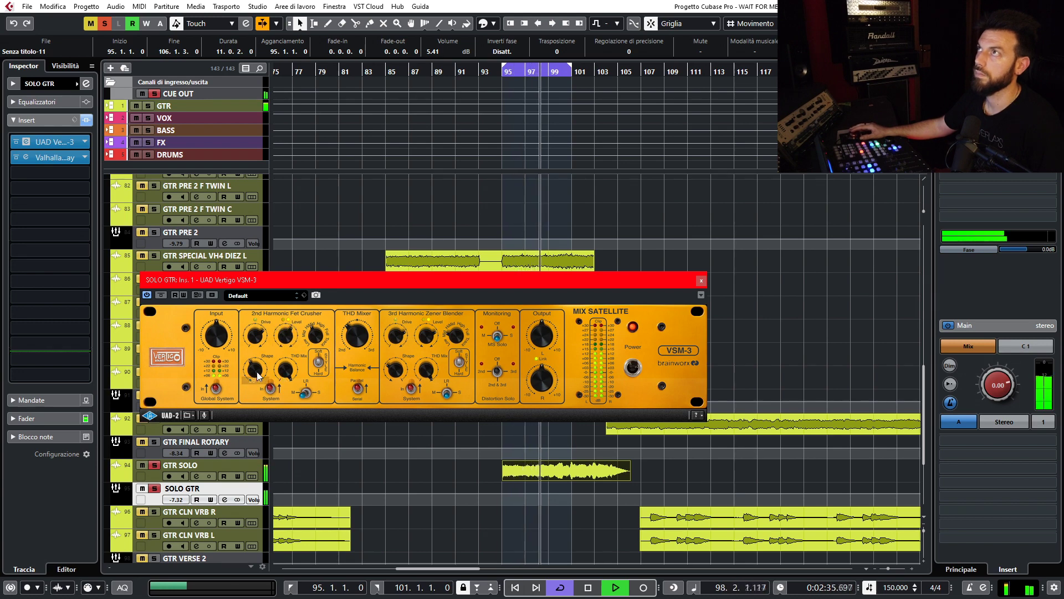
mouse_move(258, 381)
left_mouse_down()
mouse_move(267, 353)
mouse_move(264, 390)
left_mouse_up()
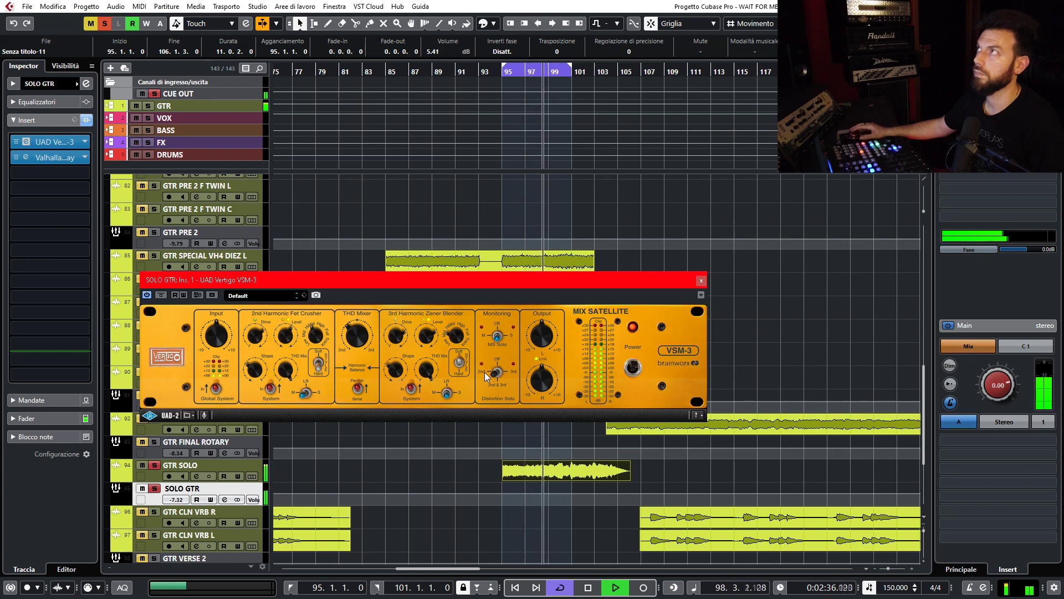
Audition the VSM-3's distortion solo and compare the soloed SOLO GTR with the plug-in bypassed and active.
left_click_drag(484, 372, 518, 373)
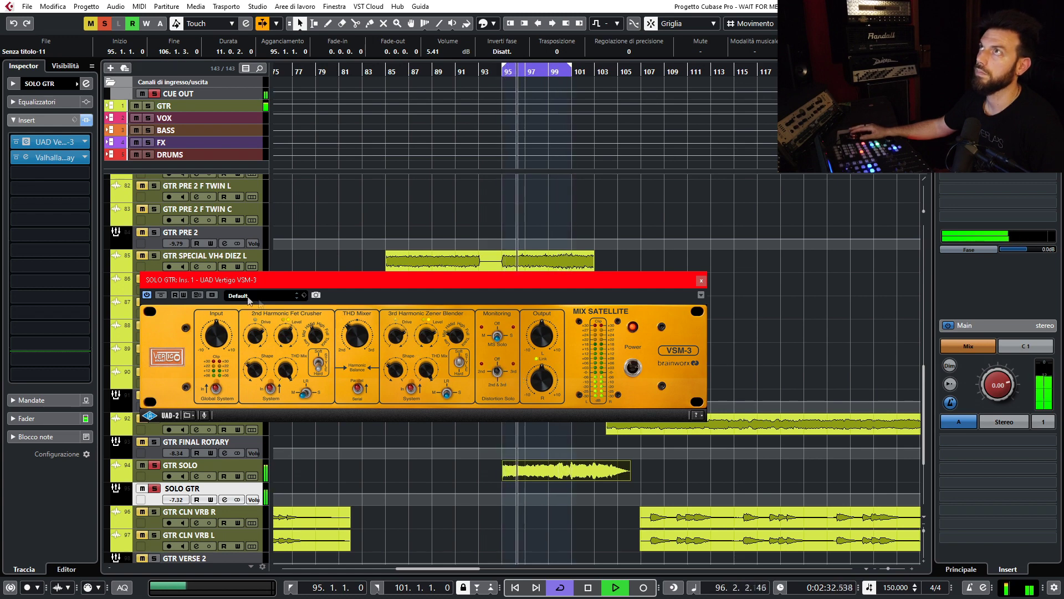
left_click(161, 295)
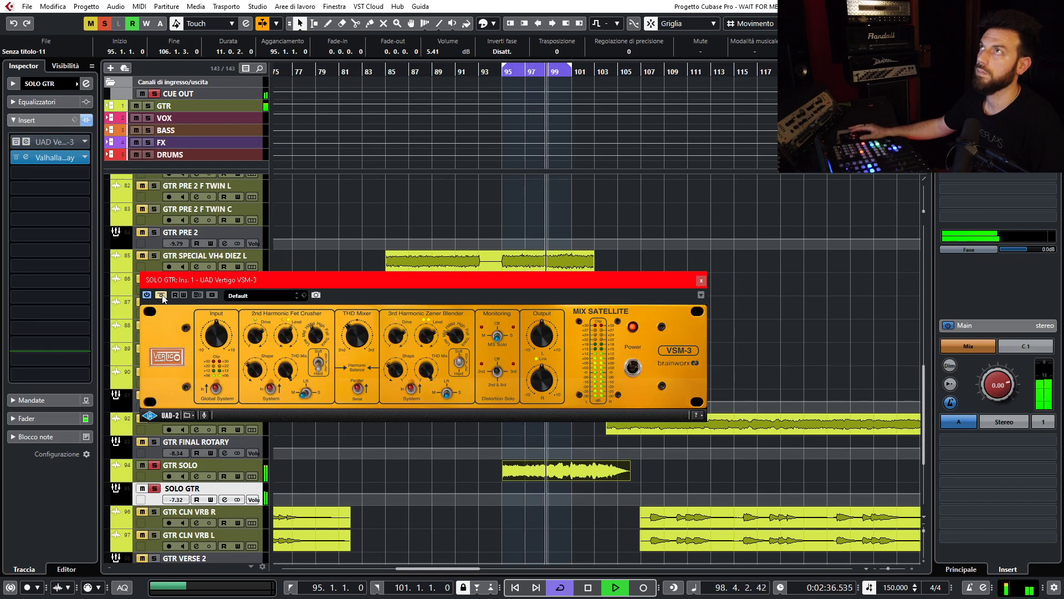
left_click(161, 295)
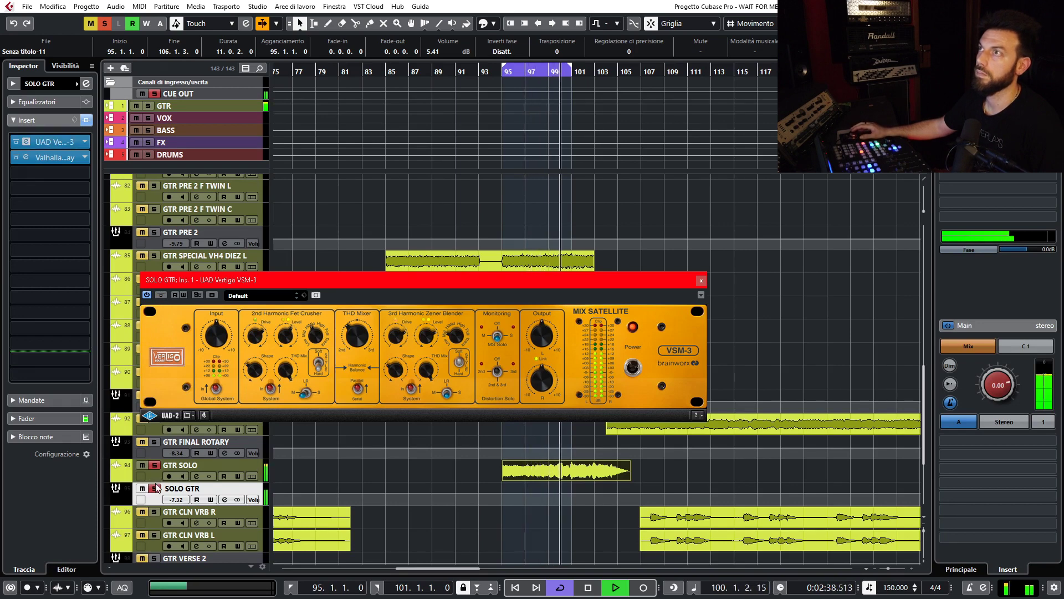
Turn off solo and looping, compare the full mix with the VSM-3 active and bypassed, and stop playback leaving it bypassed.
left_click(154, 465)
left_click(508, 87)
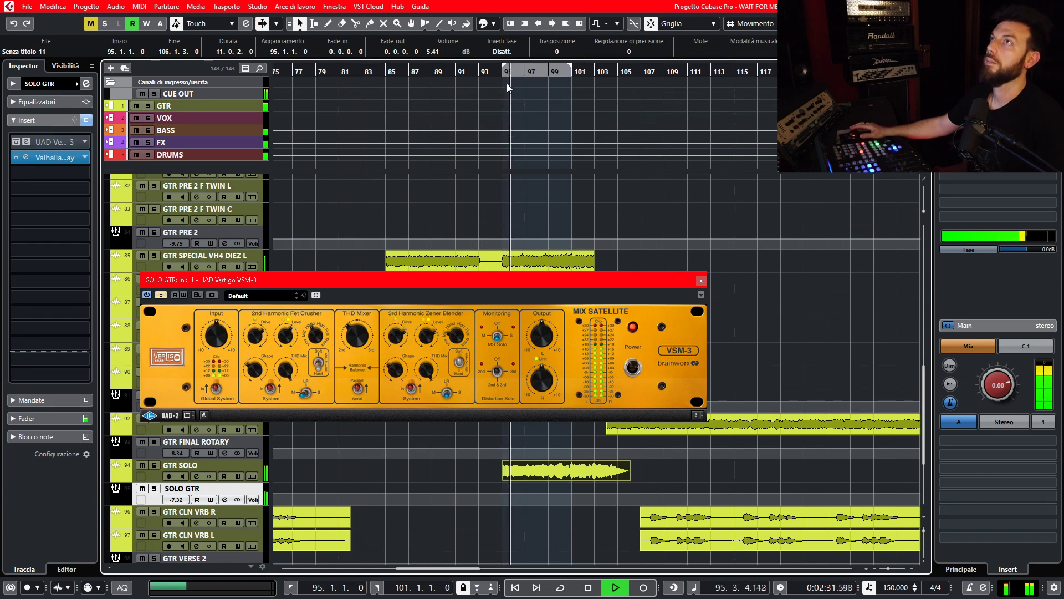
left_click(162, 295)
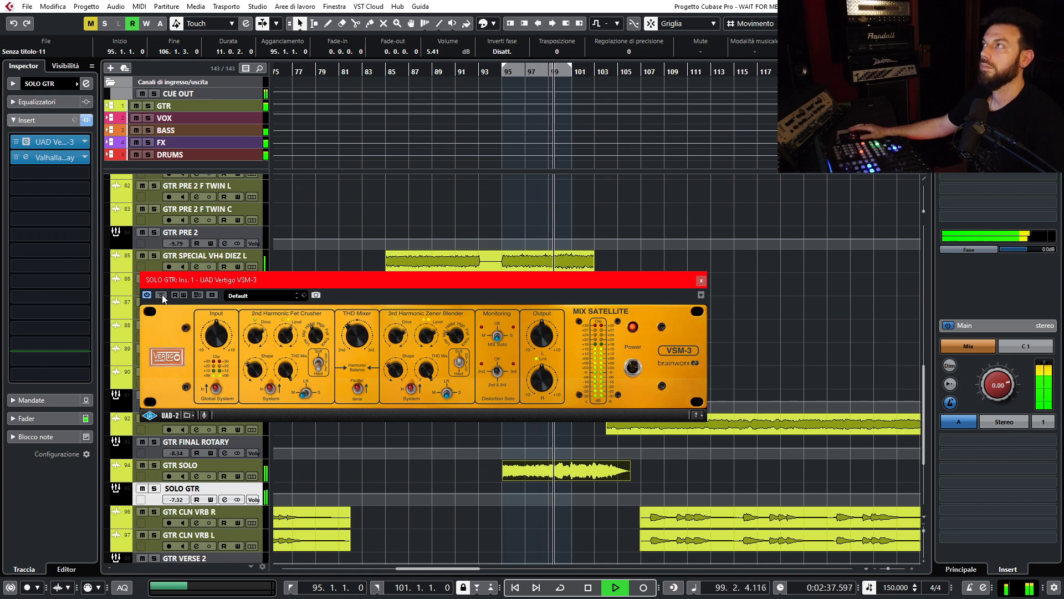
left_click(162, 294)
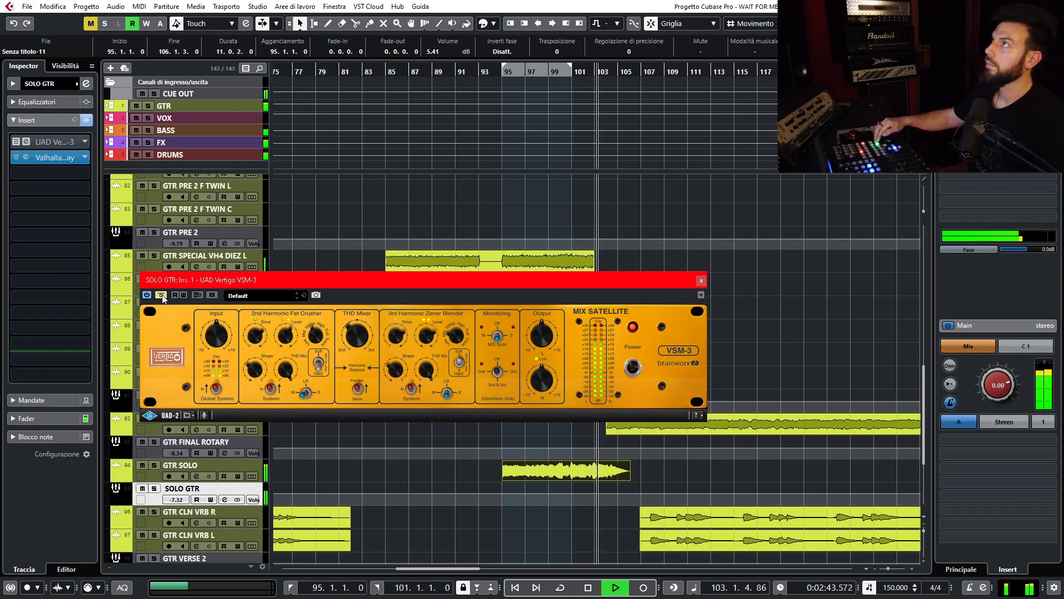
key("space")
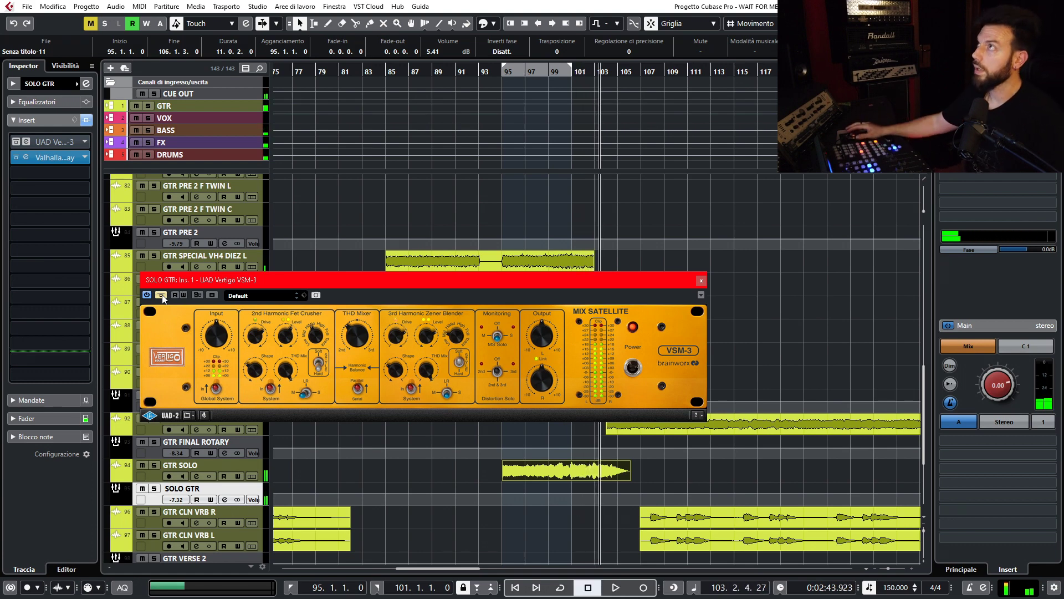
Close the VSM-3 window, fit the whole project in view and return the playhead to the project start.
left_click(417, 348)
key("shift+f")
key("Home")
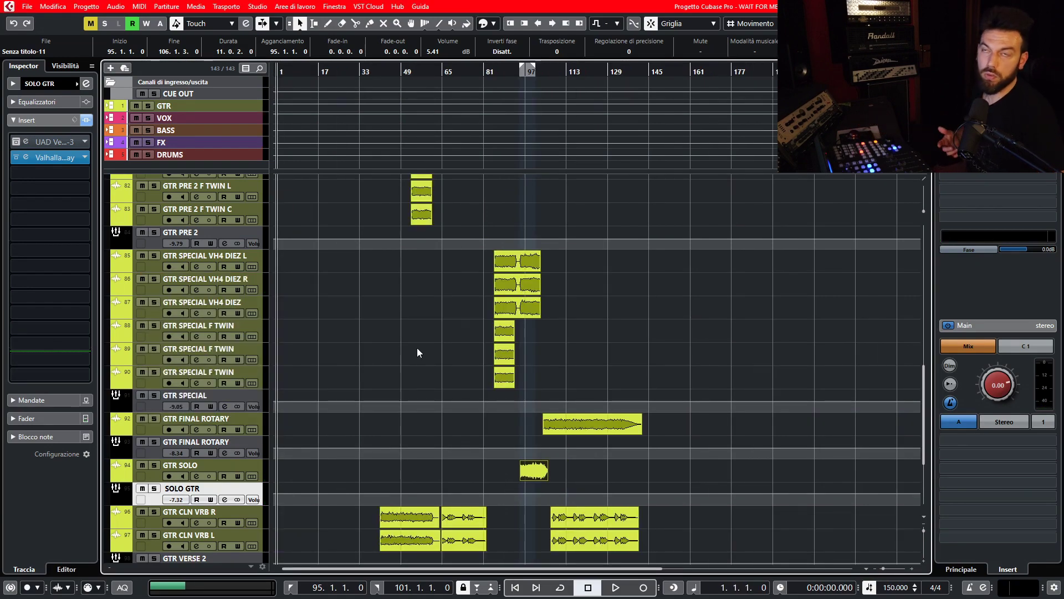
Collapse the GTR folder track in the track list.
scroll(365, 377, "up", 5)
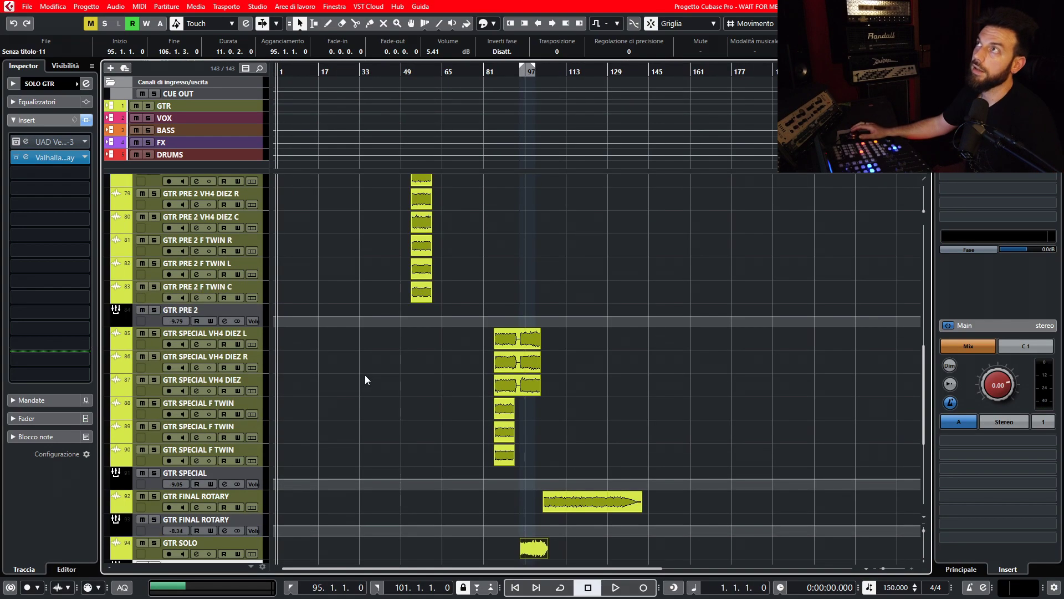
scroll(394, 382, "up", 6)
left_click(290, 325)
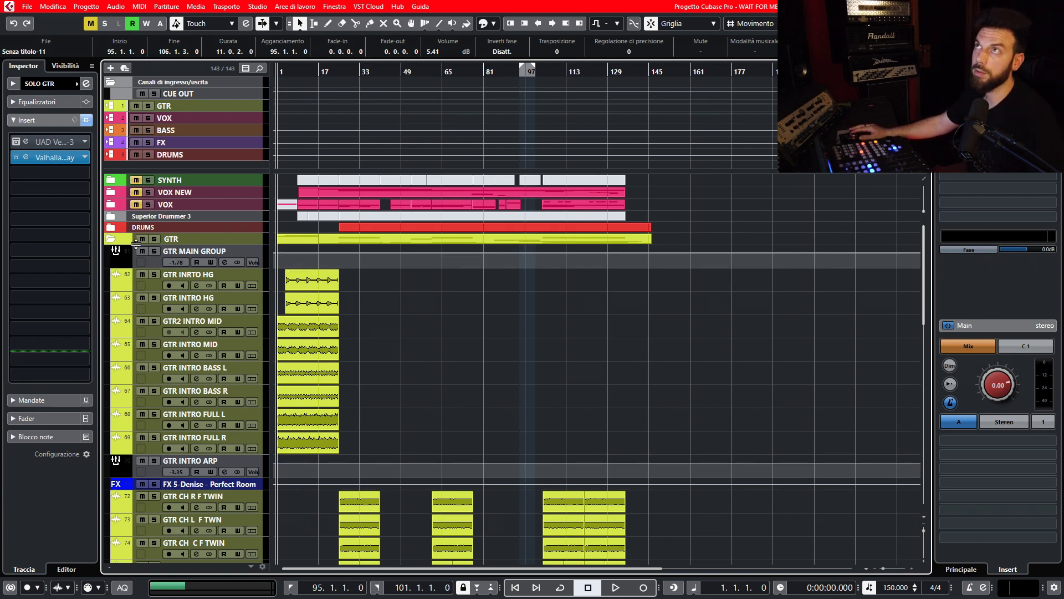
left_click(109, 239)
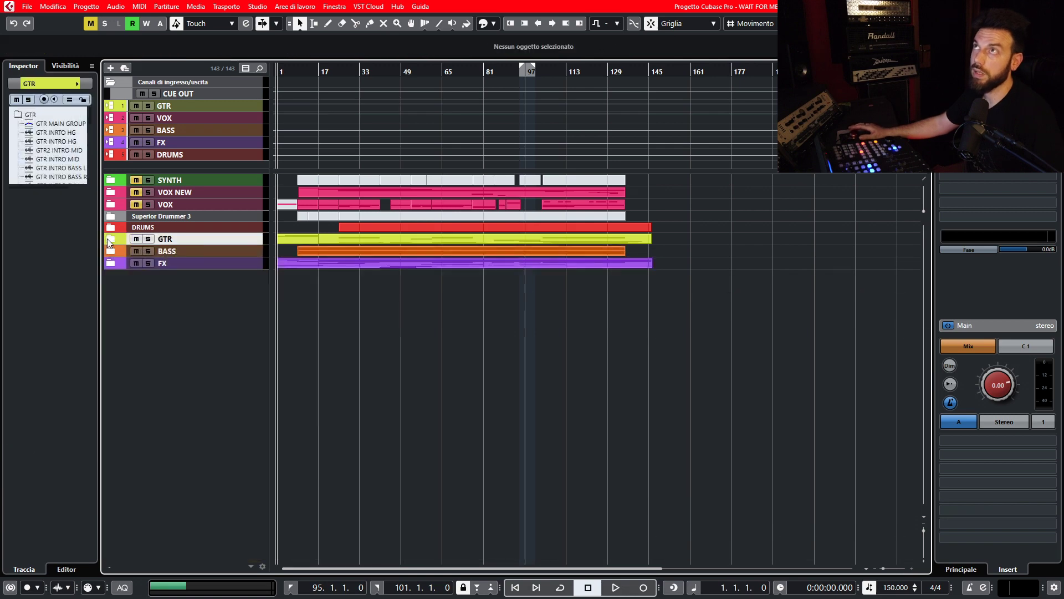